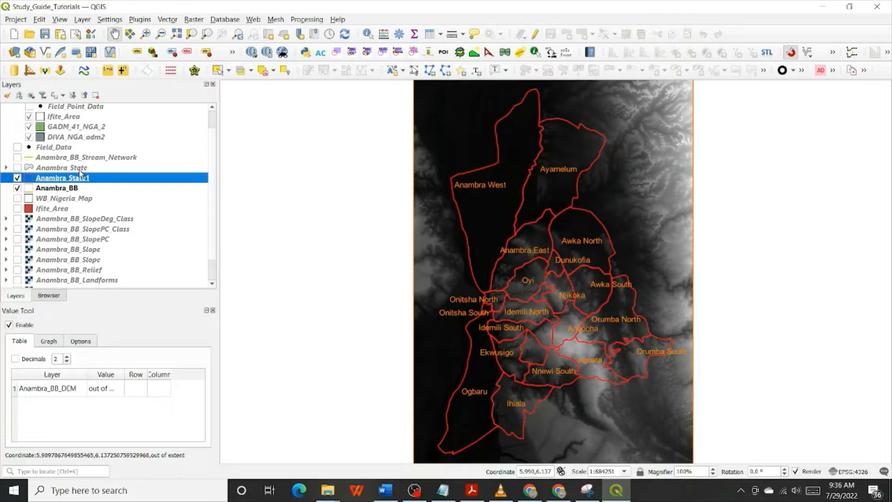
# Show the Anambra_BB_Stream_Network layer and move the Anambra_State1 layer directly above it in the layer order
pyautogui.click(82, 158)
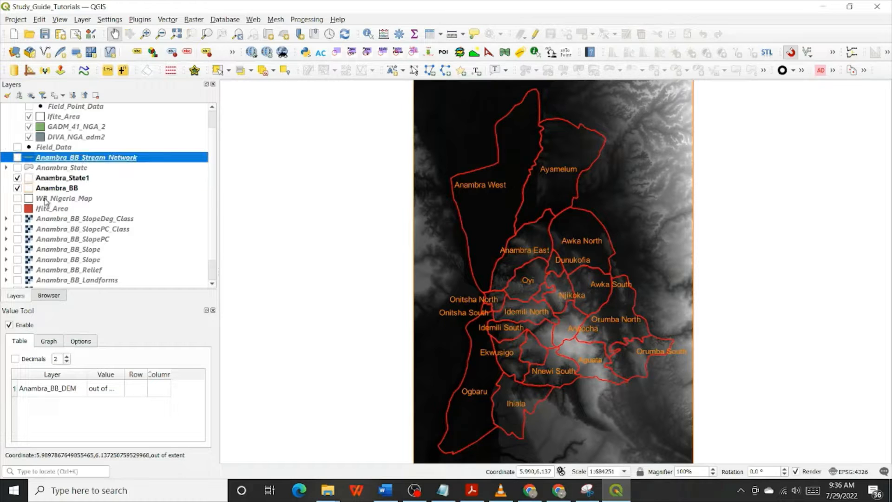
pyautogui.click(19, 148)
pyautogui.click(19, 147)
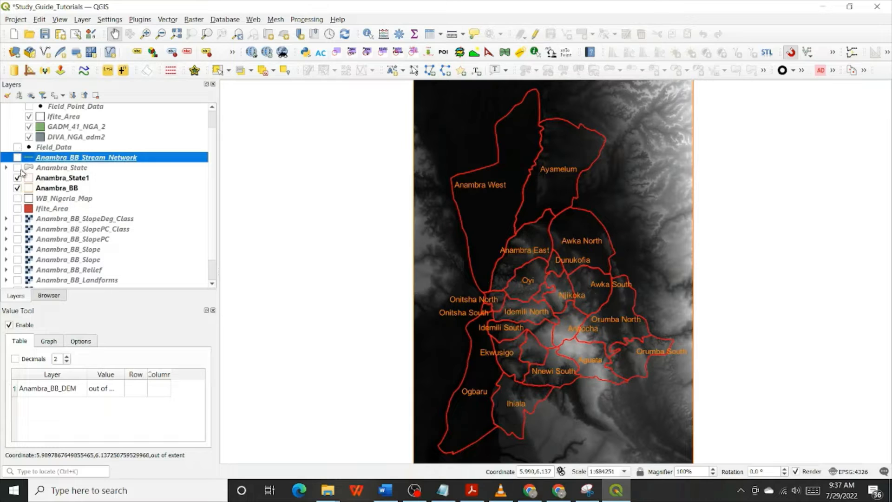
pyautogui.click(20, 157)
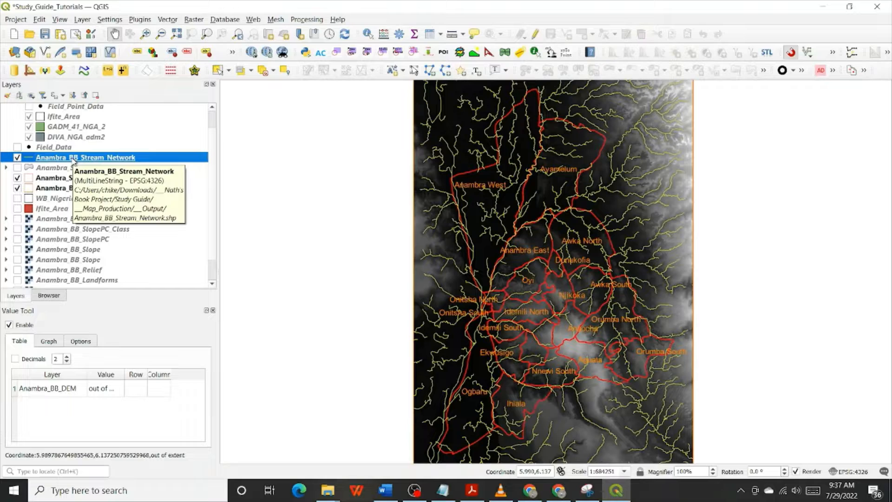
pyautogui.click(49, 179)
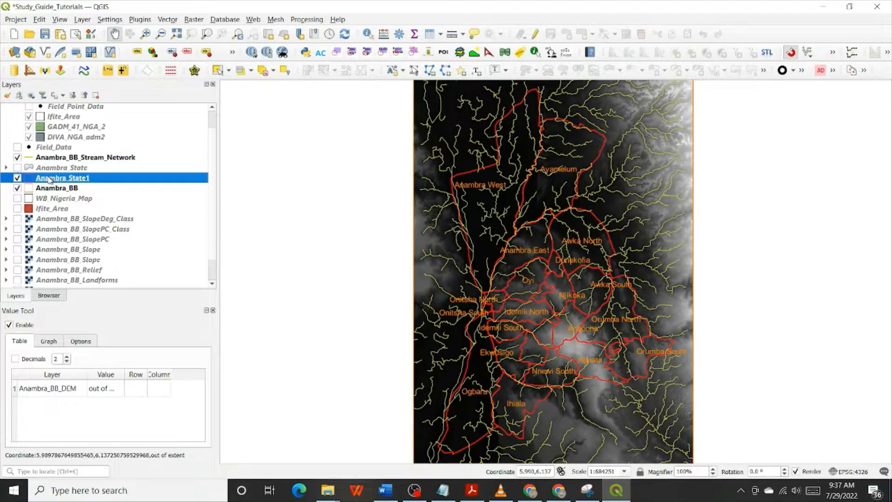
pyautogui.moveTo(49, 179); pyautogui.dragTo(73, 155)
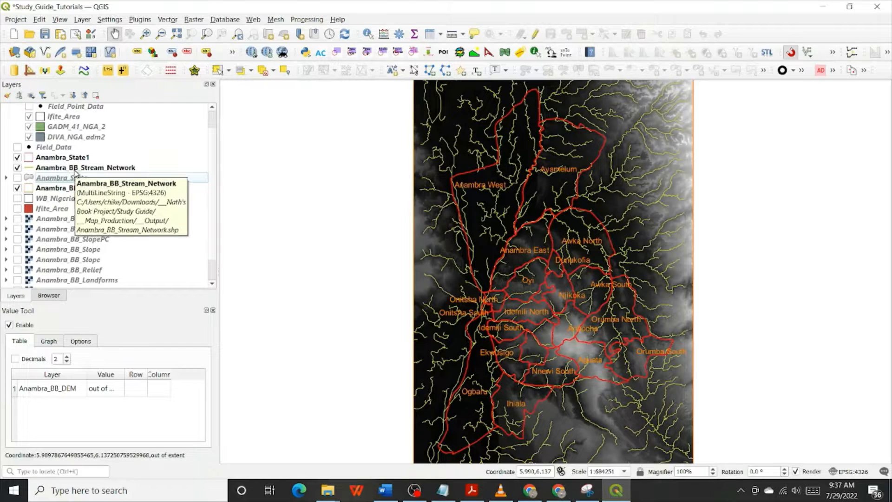
# Change the Simple Line colour of the Anambra_BB_Stream_Network layer to violet-blue from the recent colours and apply it
pyautogui.click(75, 169)
pyautogui.doubleClick(74, 173)
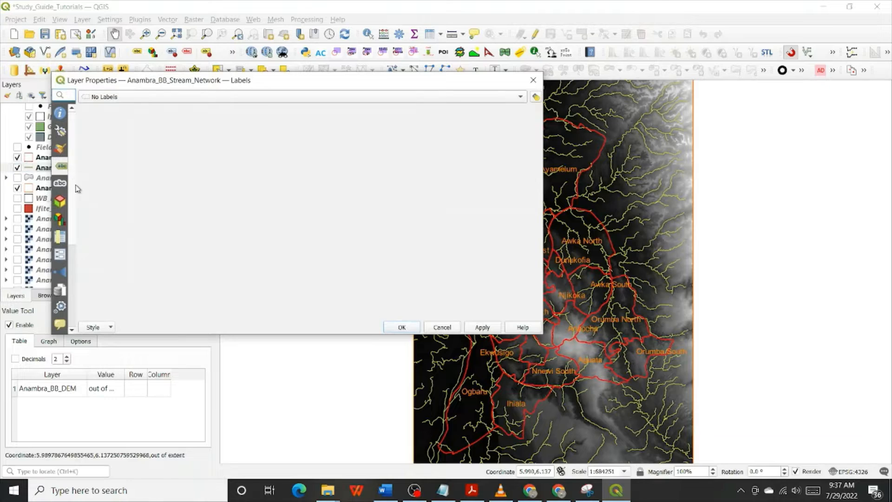
pyautogui.click(60, 148)
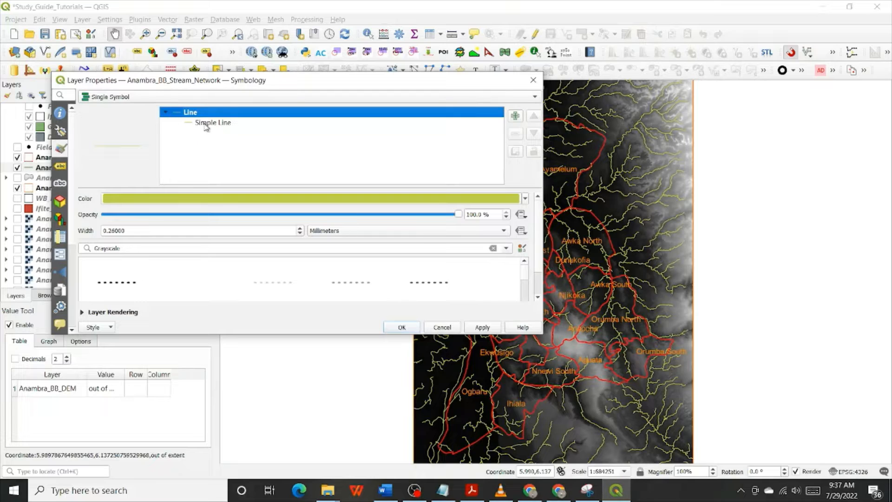
pyautogui.click(205, 123)
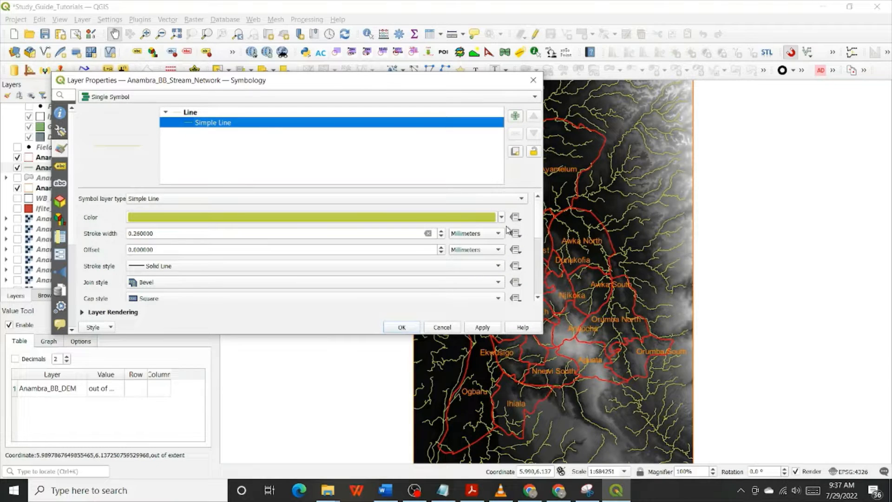
pyautogui.click(501, 217)
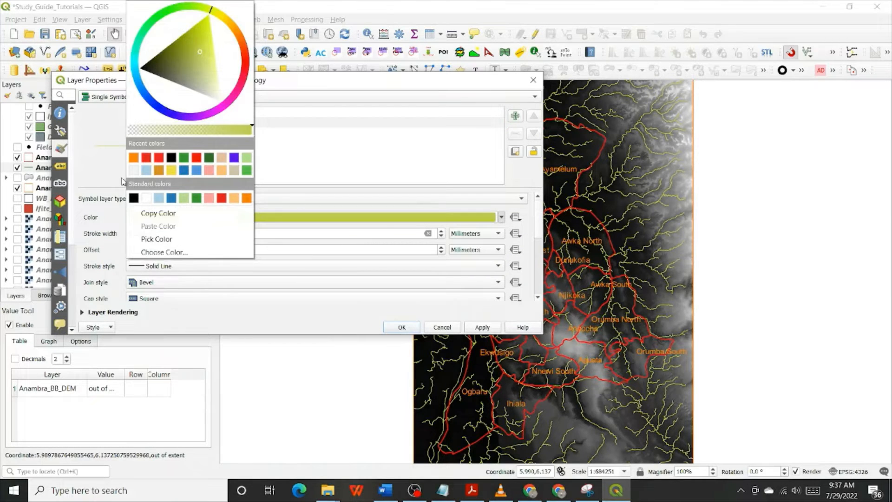
pyautogui.click(233, 156)
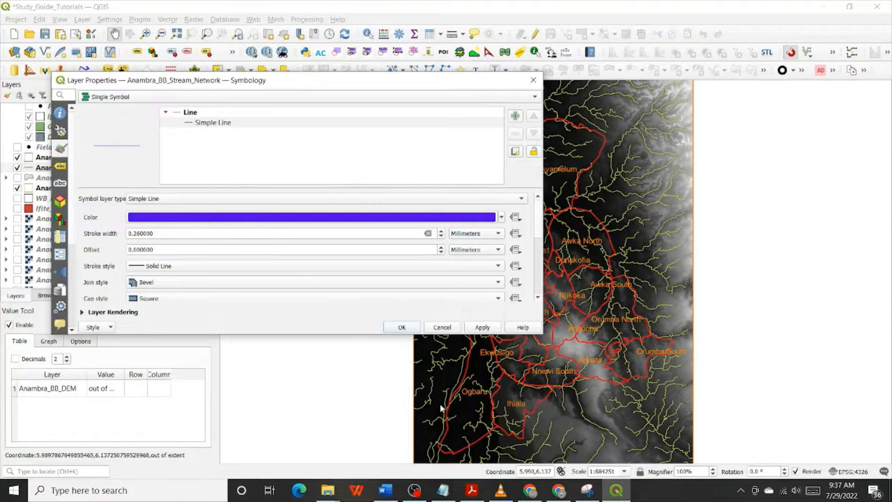
pyautogui.click(401, 327)
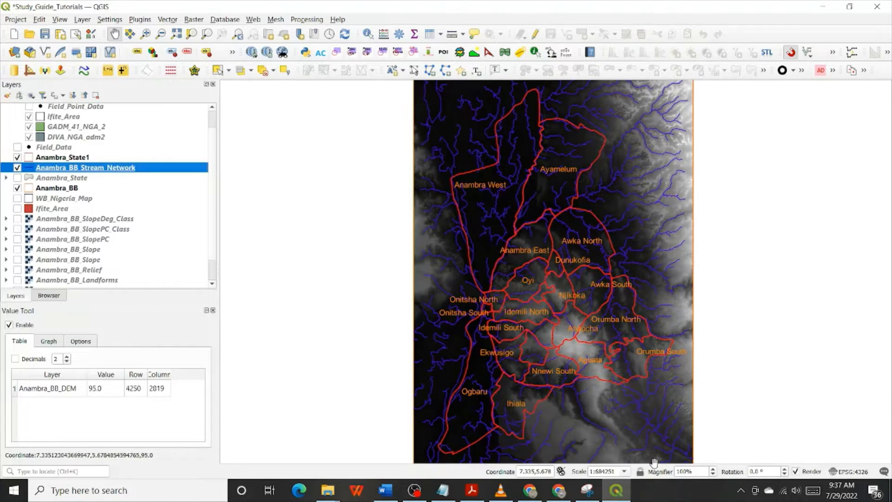
# Open the existing Nigeria_Subset_Anambra_Elevation print layout from the project's layouts
pyautogui.click(14, 19)
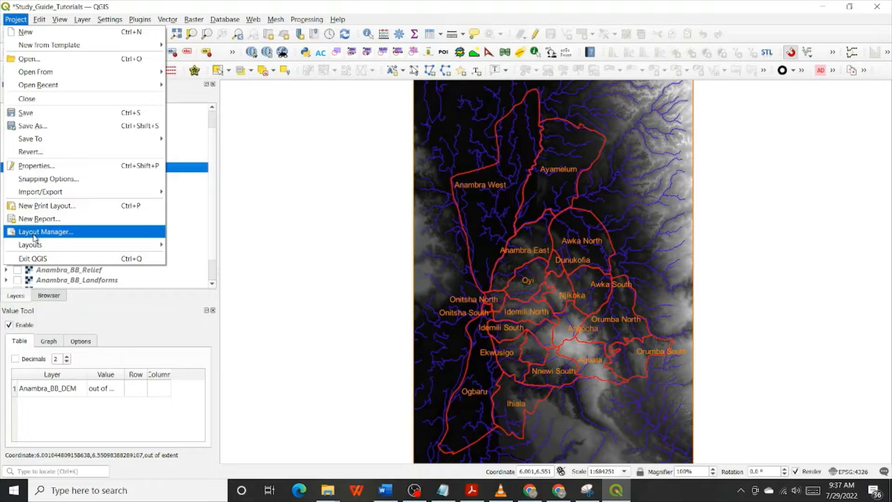
pyautogui.click(33, 234)
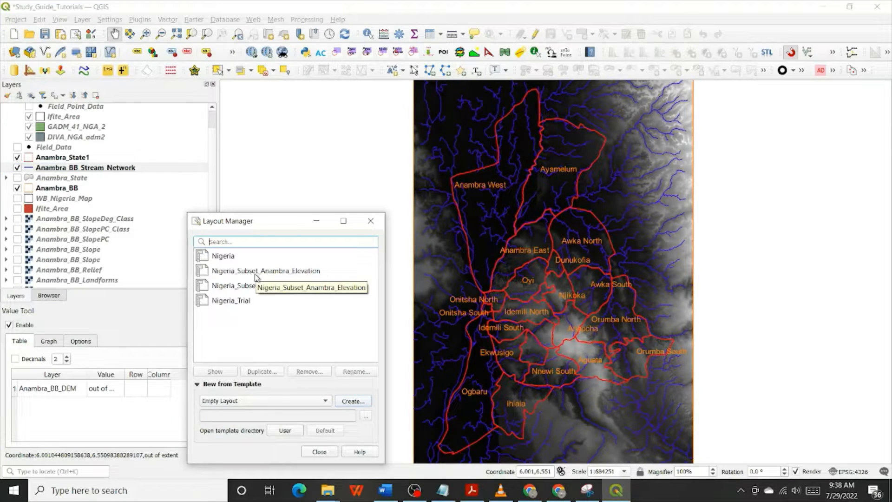
pyautogui.doubleClick(255, 274)
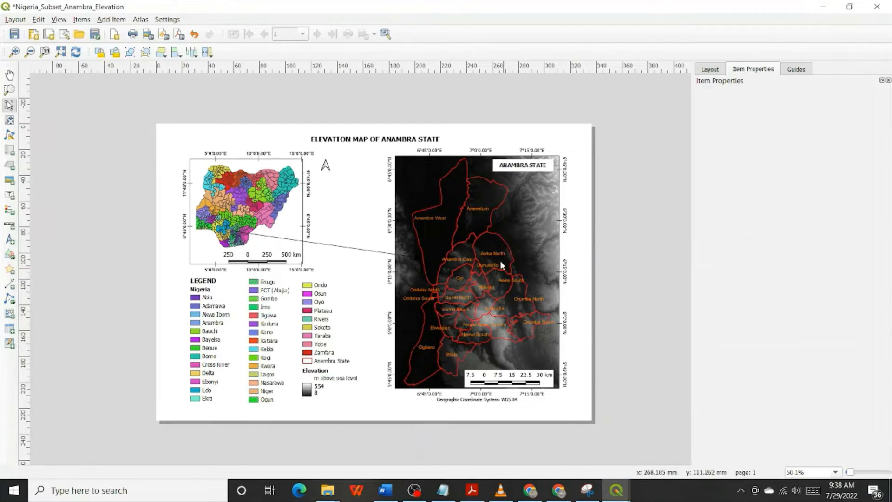
# Update the Anambra State map with the current layers by unlocking and relocking its layers, then save and close the layout
pyautogui.click(515, 220)
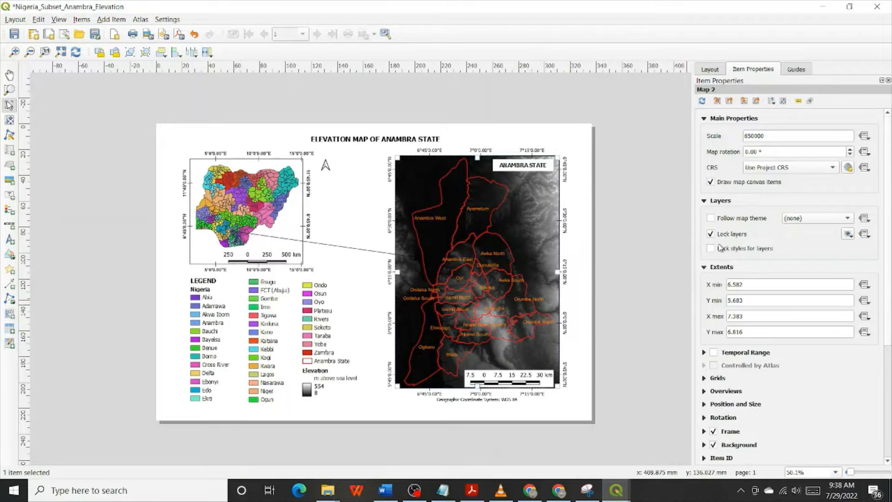
pyautogui.click(722, 235)
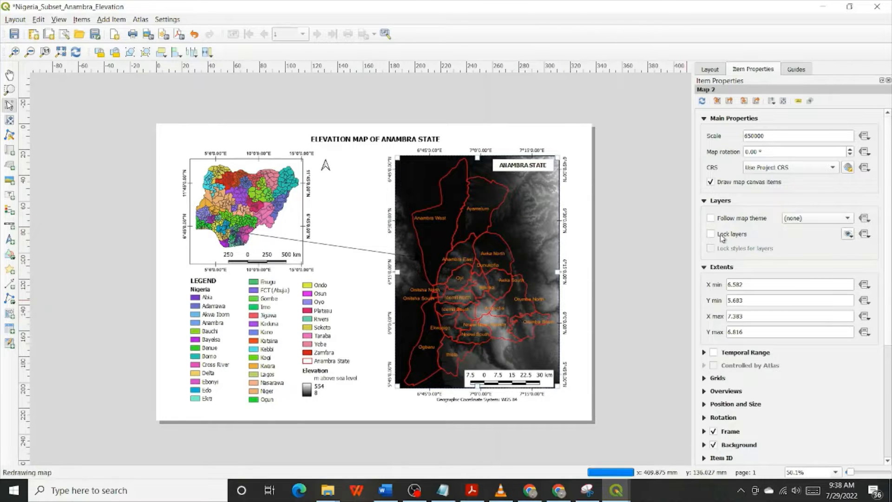
pyautogui.click(721, 236)
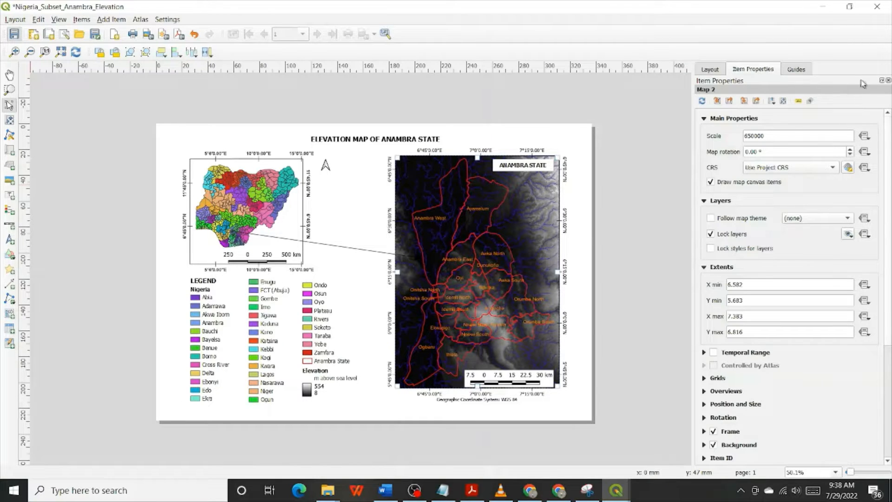
pyautogui.click(877, 7)
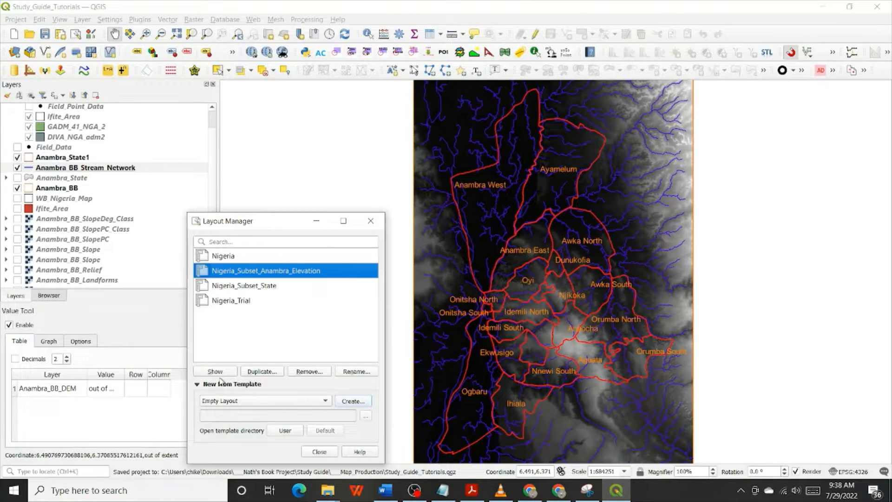
# Duplicate the Nigeria_Subset_Anambra_Elevation layout under the name Nigeria_Subset_Slope_Class
pyautogui.click(250, 372)
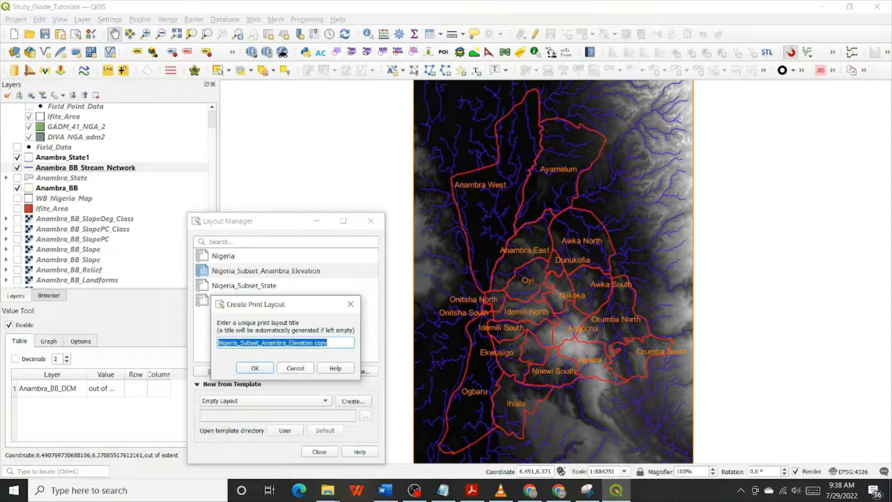
pyautogui.click(263, 343)
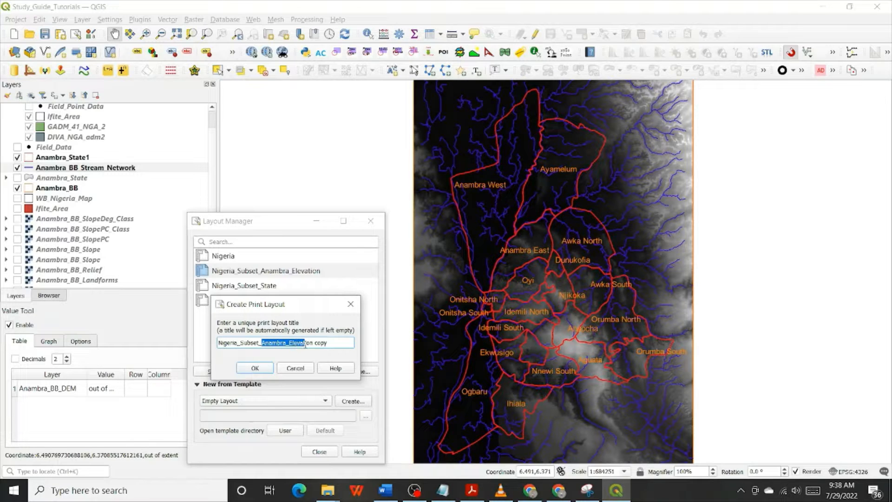
pyautogui.moveTo(306, 344); pyautogui.dragTo(312, 343)
pyautogui.write('Slope')
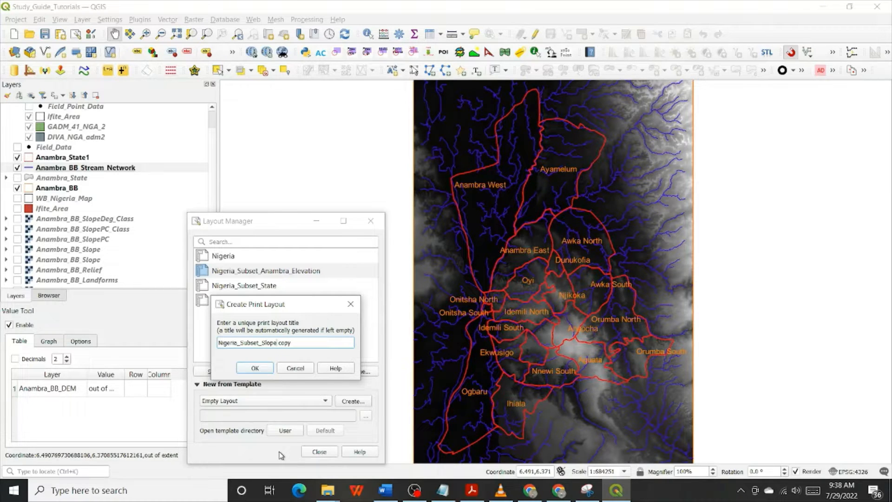
pyautogui.write('_Class')
pyautogui.click(251, 371)
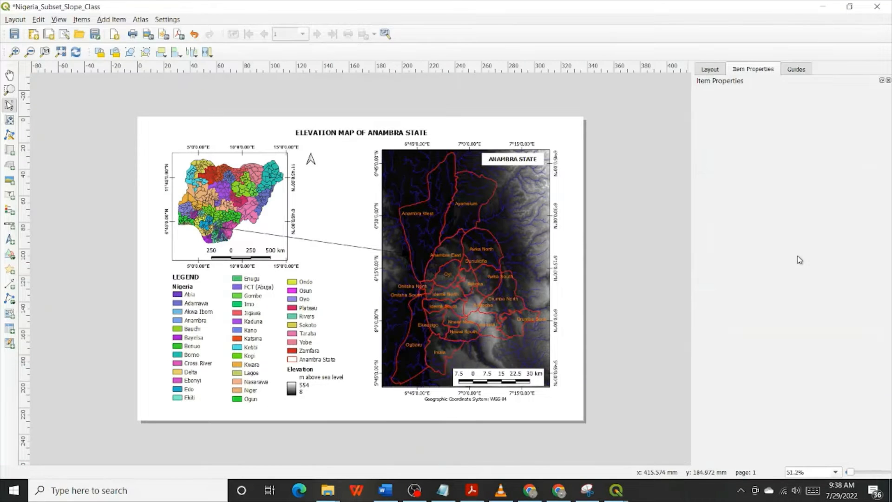
# Return to the main map window, hide the Anambra_BB_DEM layer and show the Anambra_BB_SlopeDeg_Class layer
pyautogui.click(822, 7)
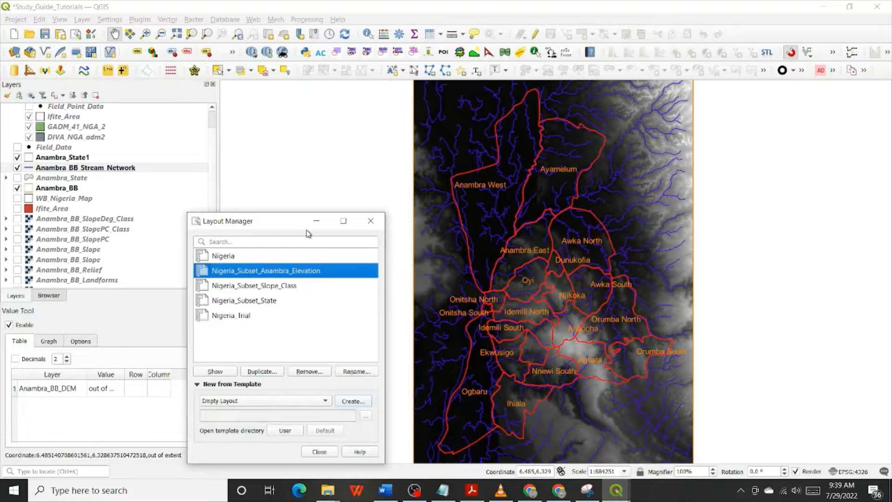
pyautogui.click(316, 218)
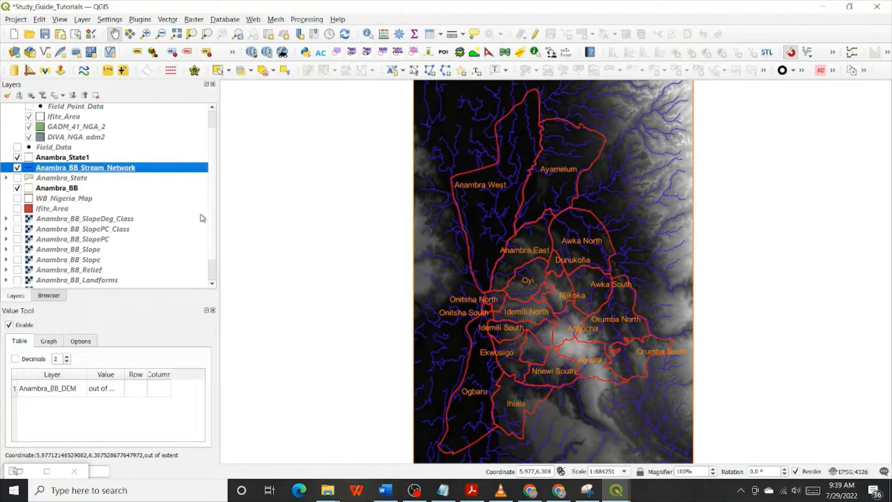
pyautogui.scroll(-1, 215, 195)
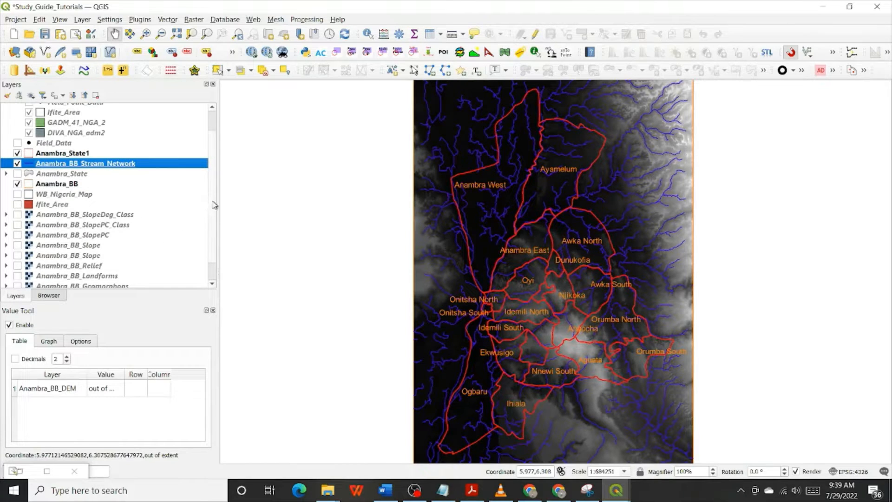
pyautogui.scroll(-1, 213, 229)
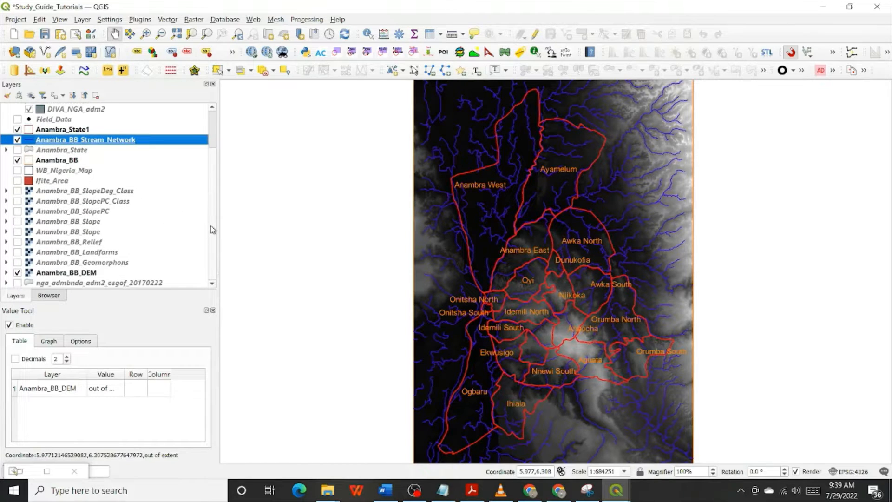
pyautogui.click(18, 272)
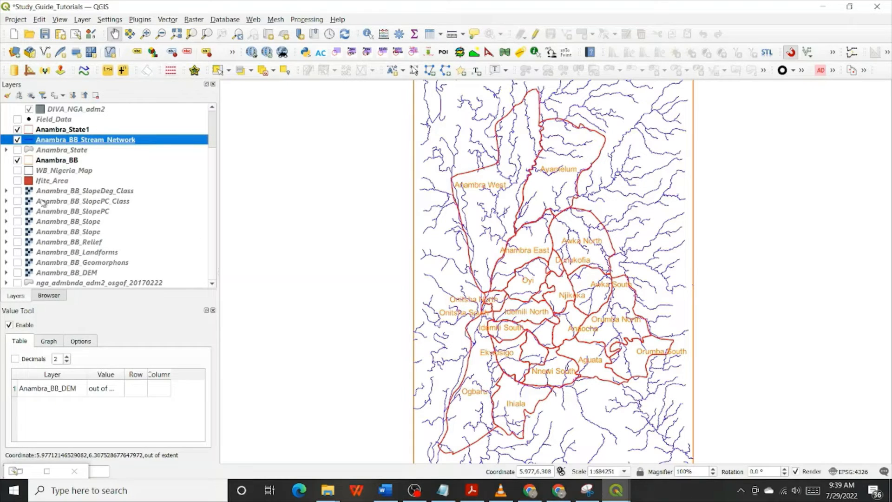
pyautogui.click(18, 190)
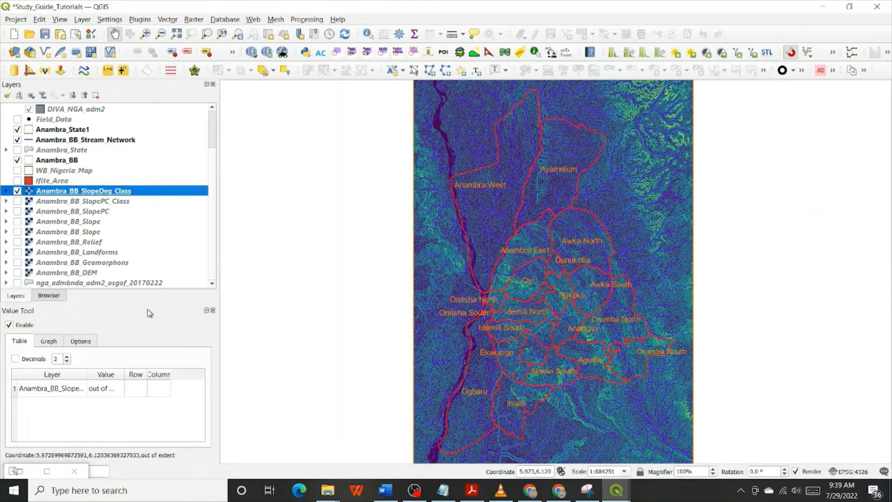
# Compare the Anambra_BB_SlopeDeg_Class and Anambra_BB_SlopePC_Class rasters by toggling their visibility, leaving only SlopeDeg_Class shown
pyautogui.click(18, 191)
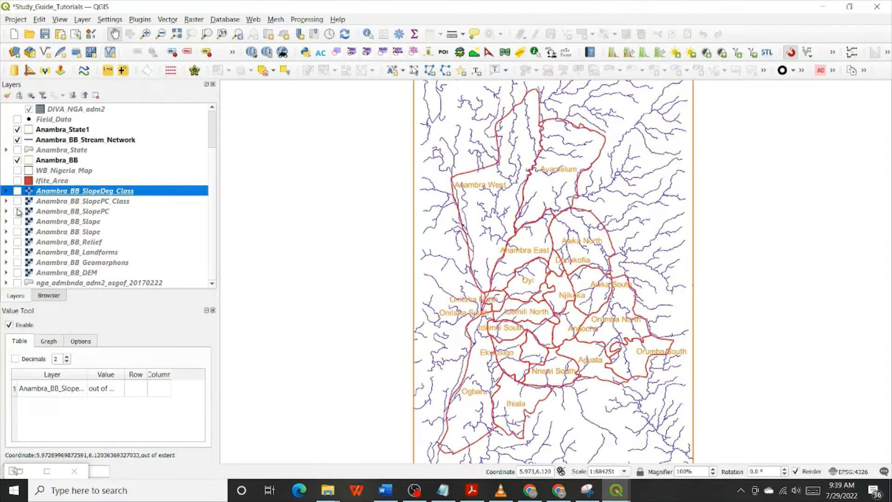
pyautogui.click(18, 202)
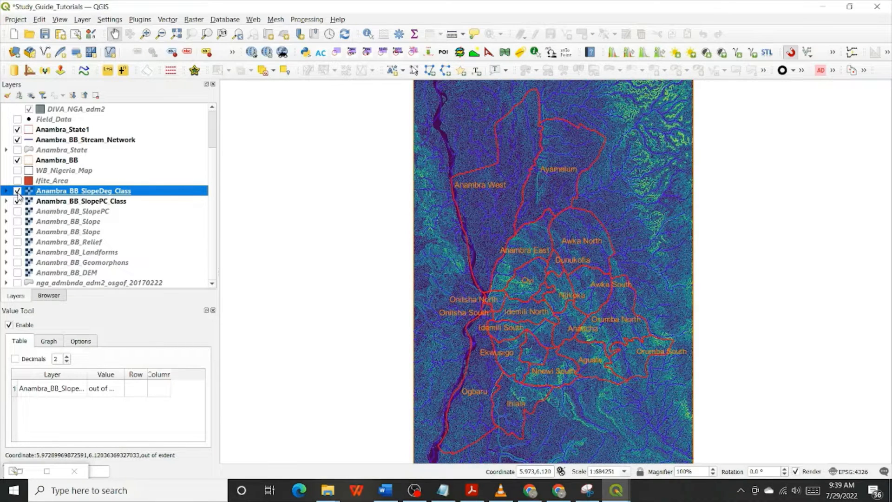
pyautogui.click(18, 191)
pyautogui.click(19, 201)
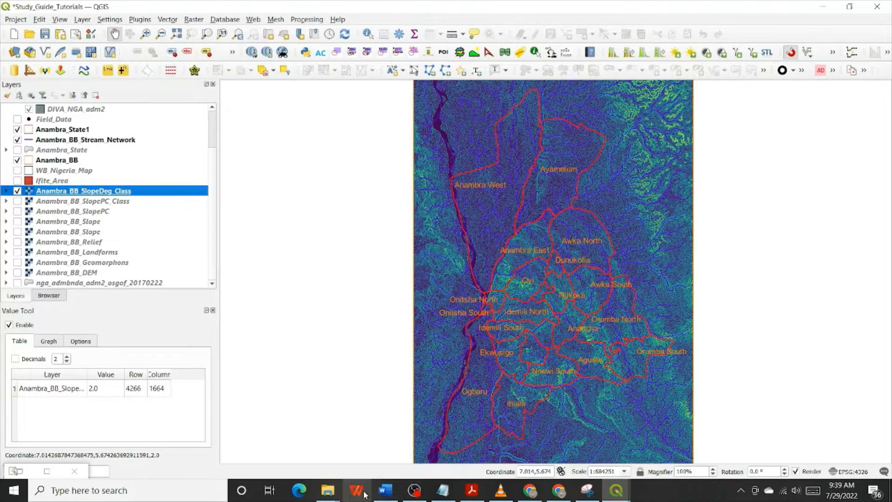
# Switch to the open Nigeria_Subset_Slope_Class layout window
pyautogui.moveTo(430, 494)
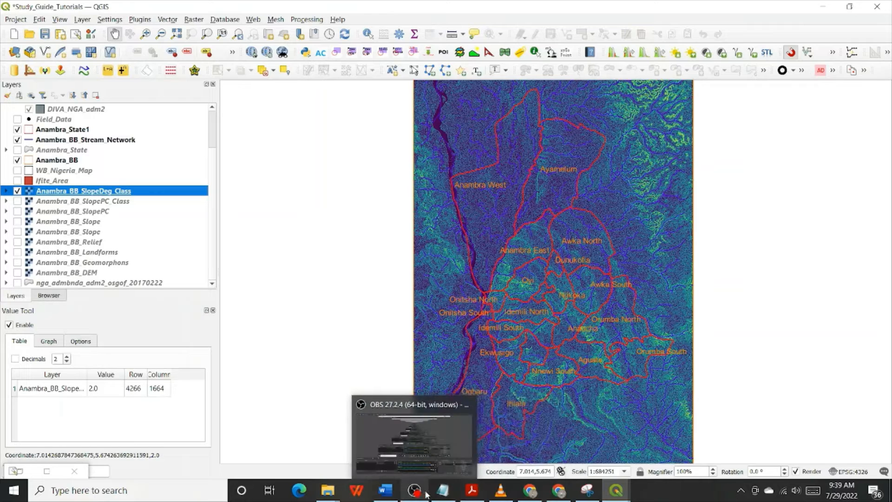
pyautogui.moveTo(554, 496)
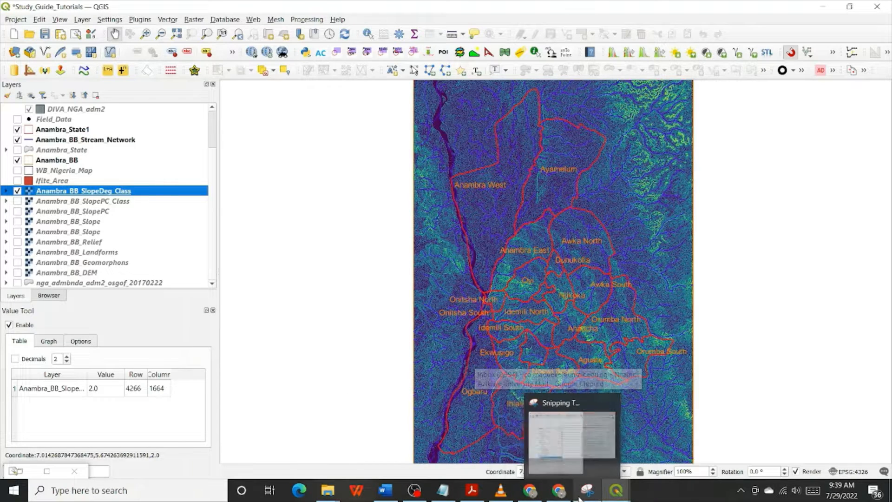
pyautogui.moveTo(608, 496)
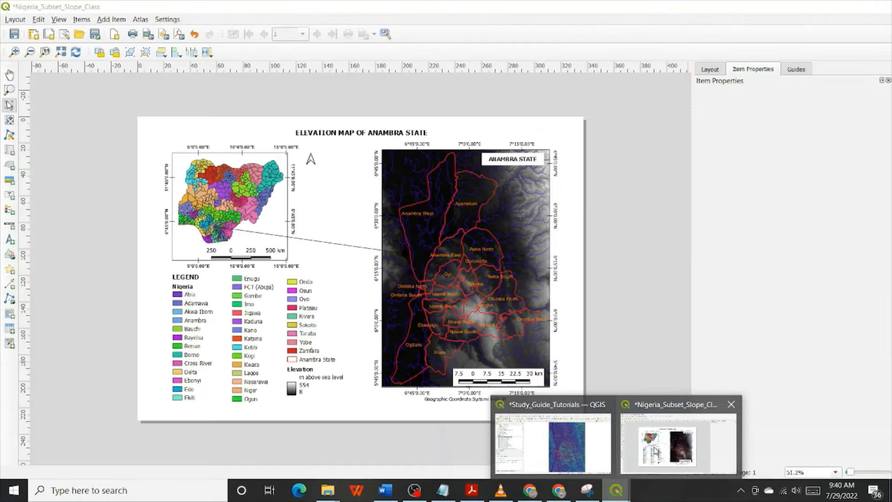
pyautogui.click(656, 451)
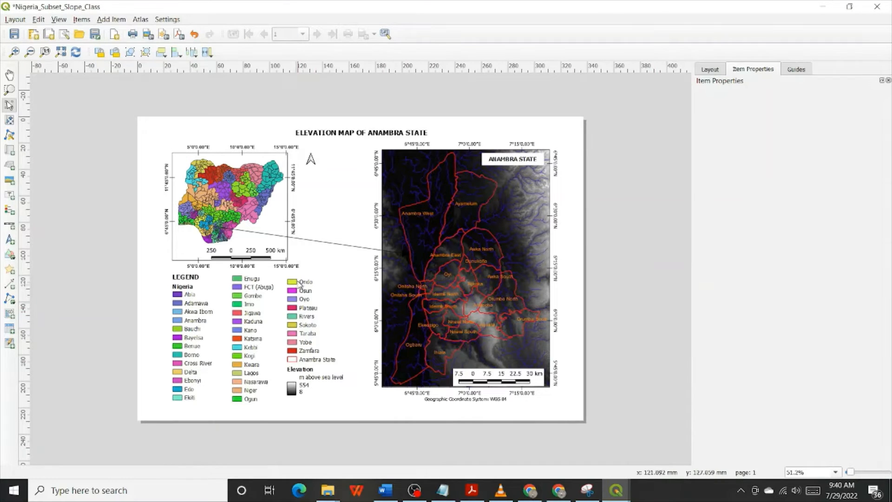
# Unlock the large Anambra State map's layers so it takes on the current slope class display, and lock them again
pyautogui.click(432, 204)
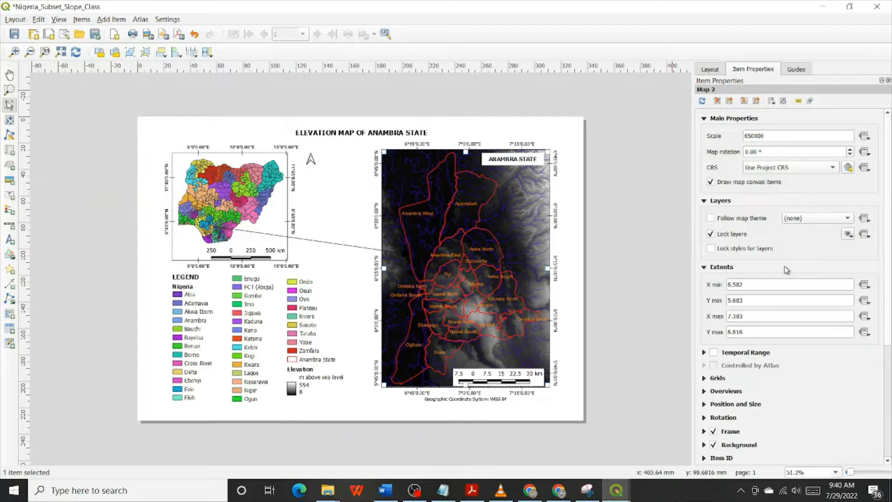
pyautogui.click(711, 234)
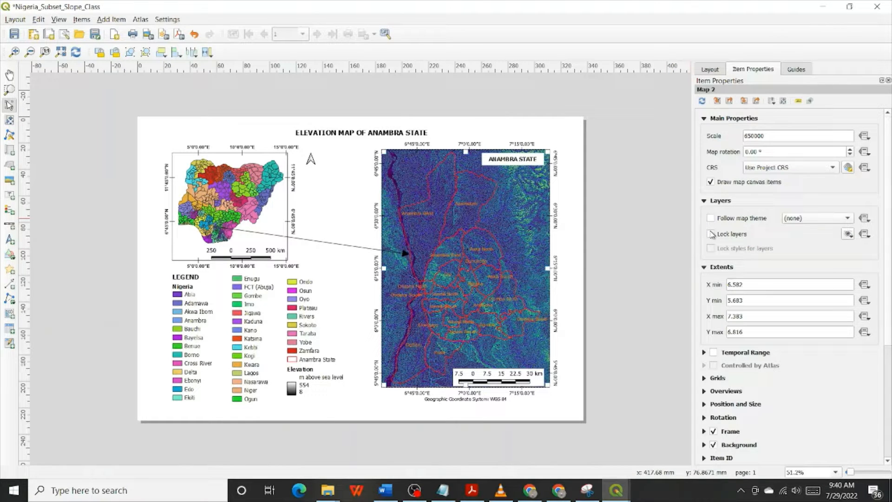
pyautogui.click(711, 234)
# Change the layout title to "SLOPE CLASS MAP OF ANAMBRA STATE"
pyautogui.click(350, 136)
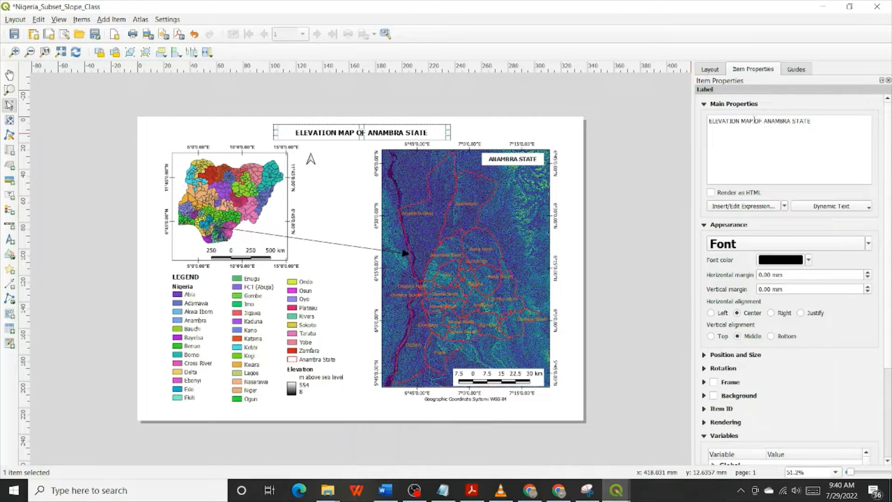
pyautogui.moveTo(749, 121); pyautogui.dragTo(701, 123)
pyautogui.write('SLOPE ')
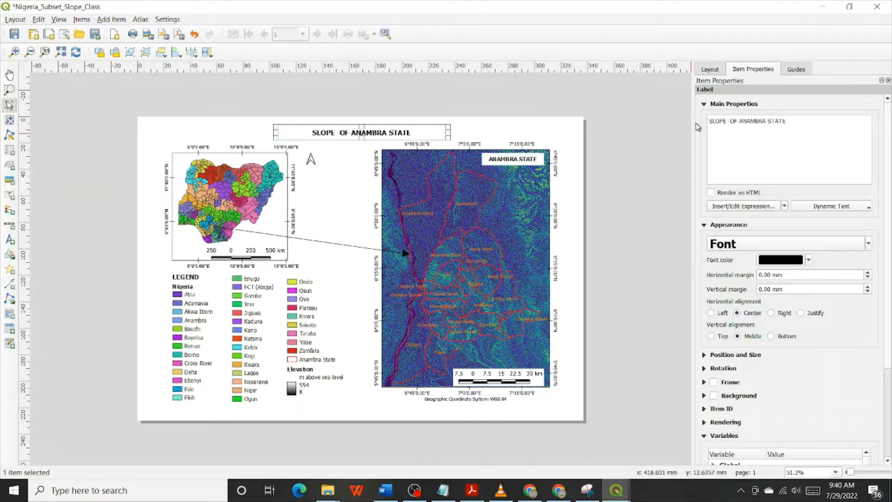
pyautogui.write('CLASS')
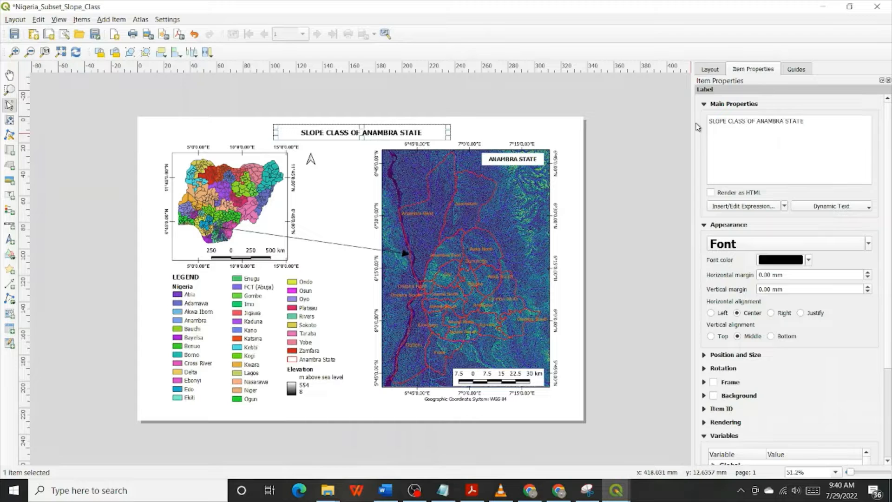
pyautogui.write(' MAP')
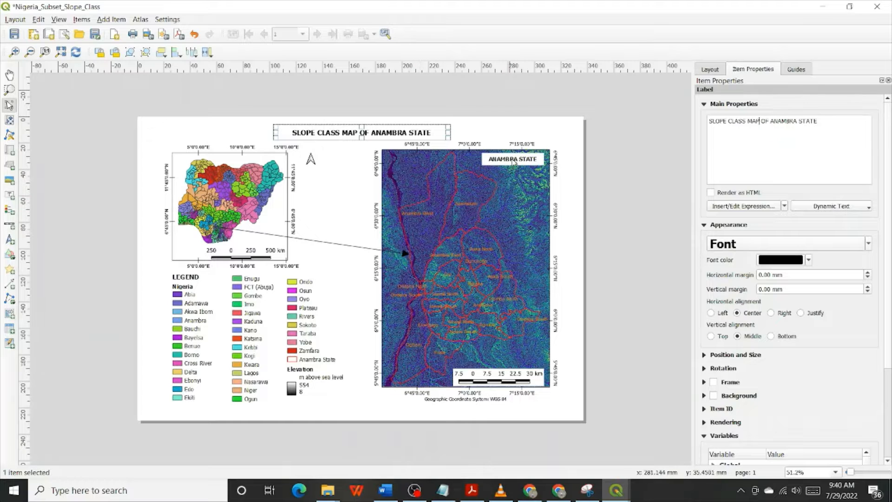
pyautogui.click(509, 124)
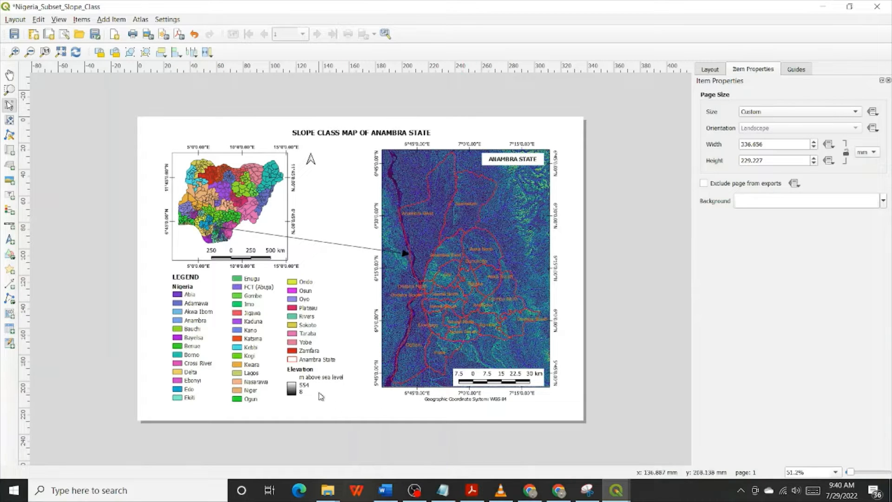
# In the third legend column, remove the Elevation entry and add the Anambra_BB_SlopeDeg_Class layer in its place
pyautogui.click(305, 387)
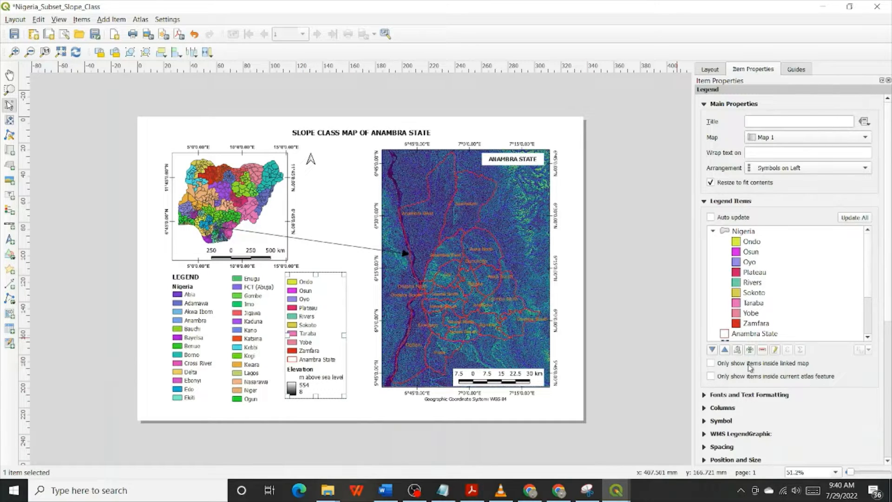
pyautogui.scroll(-5, 770, 301)
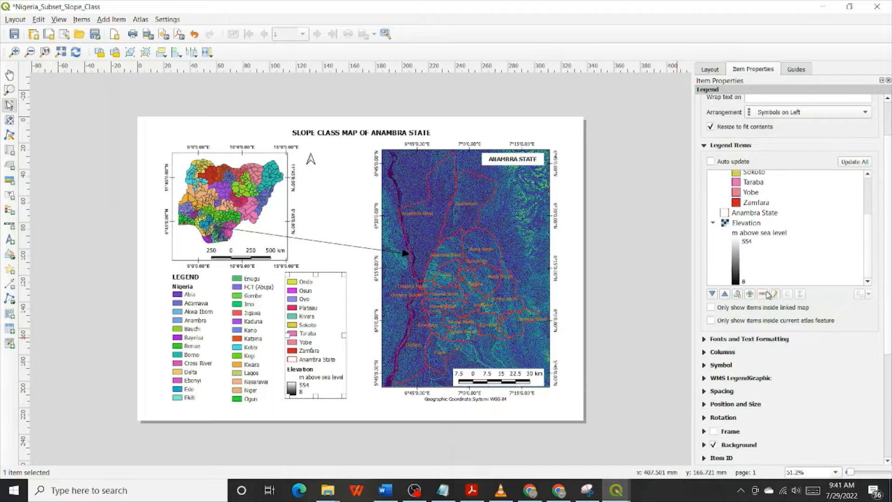
pyautogui.click(757, 223)
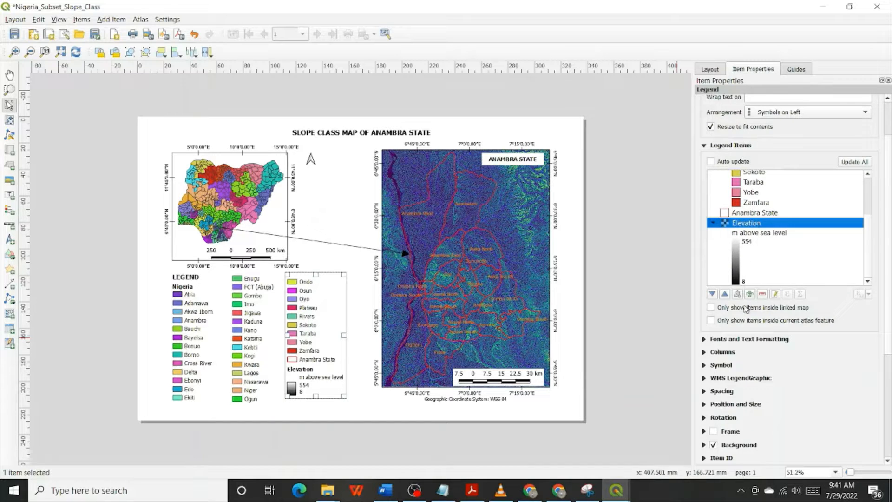
pyautogui.click(762, 294)
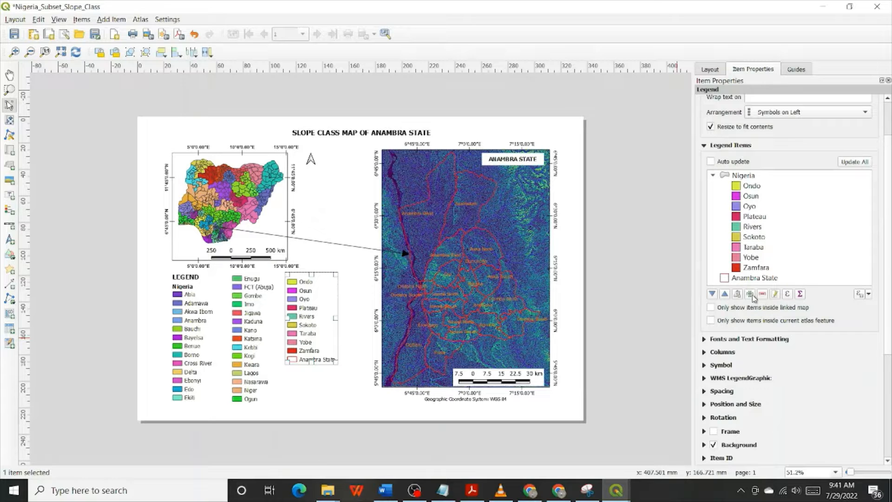
pyautogui.click(750, 294)
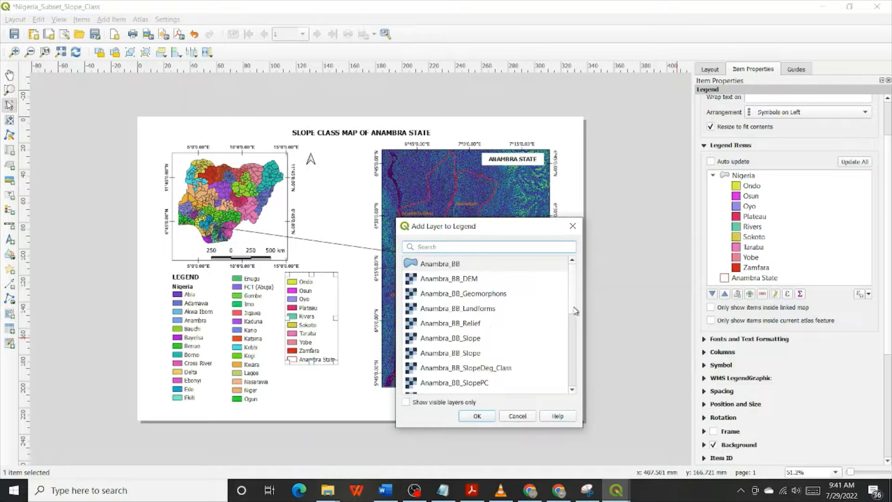
pyautogui.scroll(-1, 576, 311)
pyautogui.click(492, 353)
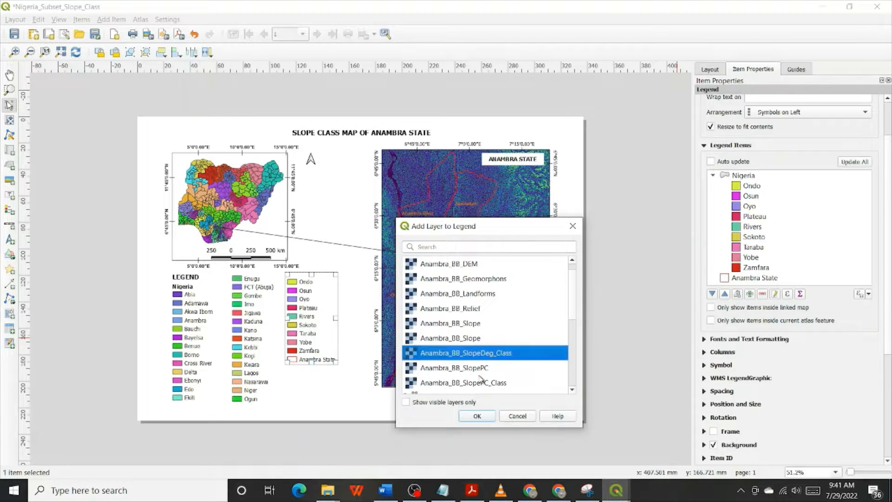
pyautogui.click(475, 417)
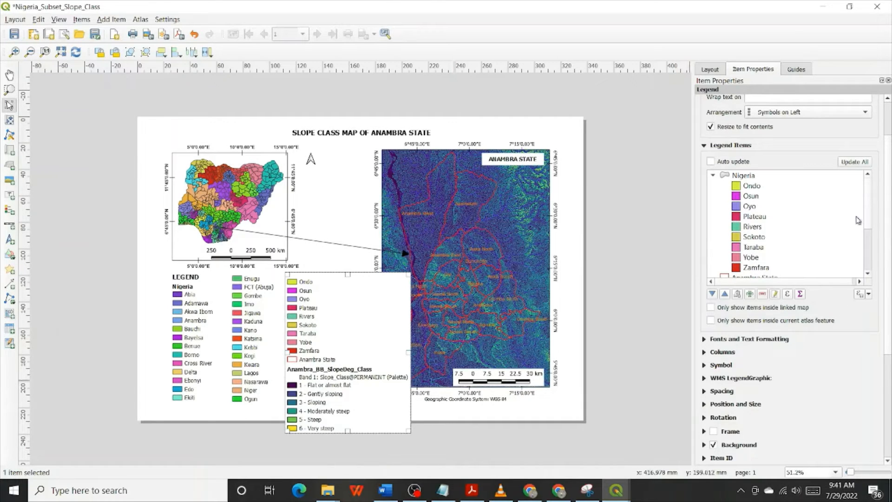
# Remove the "Band 1: Slope_Class@PERMANENT (Palette)" line from the slope class entry in the third legend column
pyautogui.moveTo(869, 216); pyautogui.dragTo(886, 266)
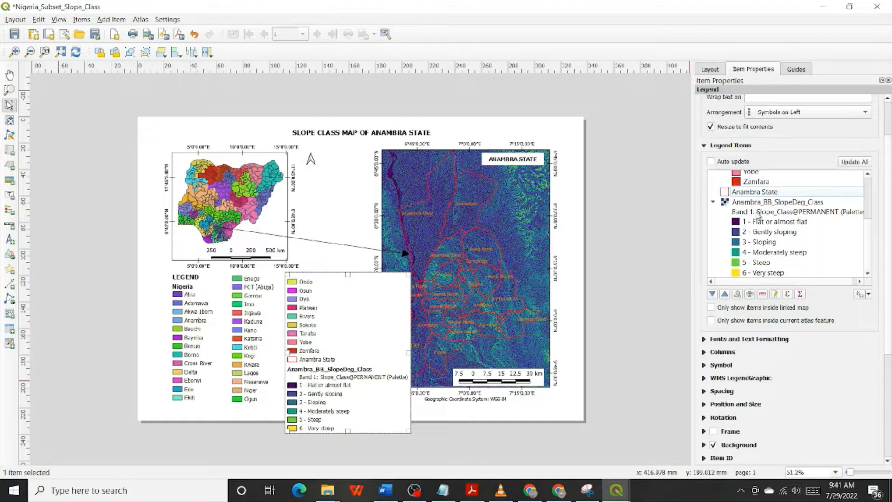
pyautogui.click(759, 214)
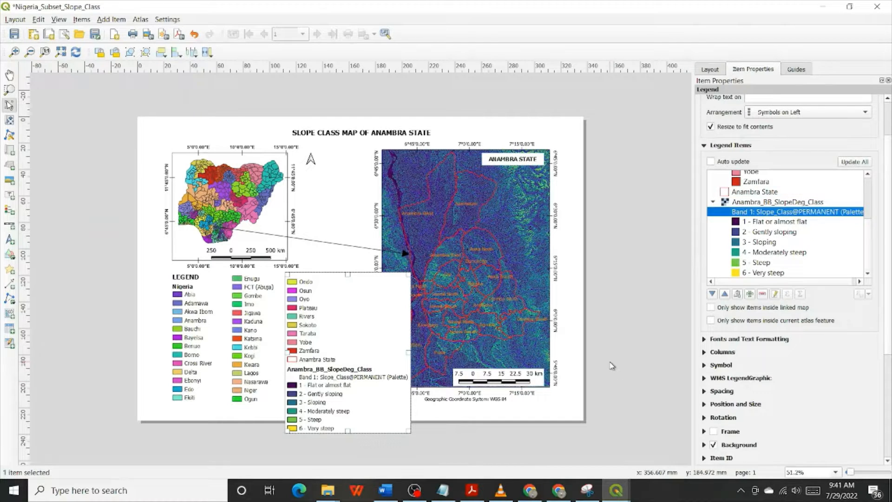
pyautogui.click(764, 294)
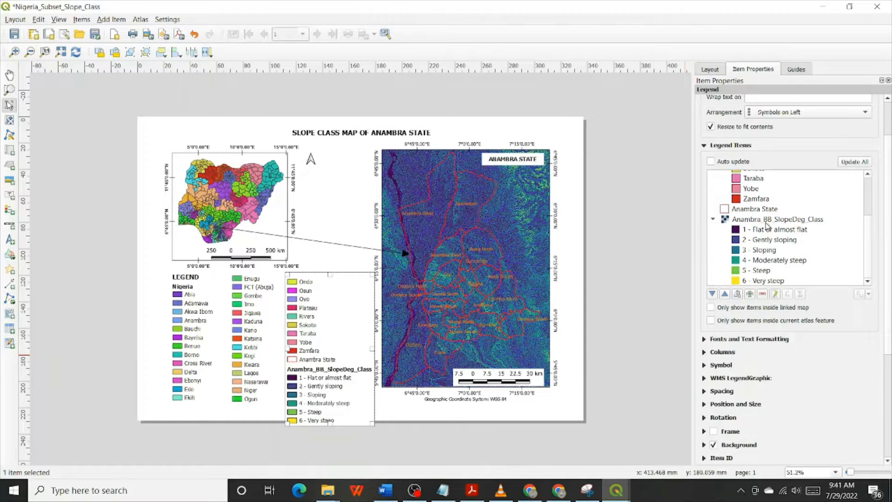
# Rename the Anambra_BB_SlopeDeg_Class legend heading to "Slope Classes"
pyautogui.click(767, 224)
pyautogui.doubleClick(765, 225)
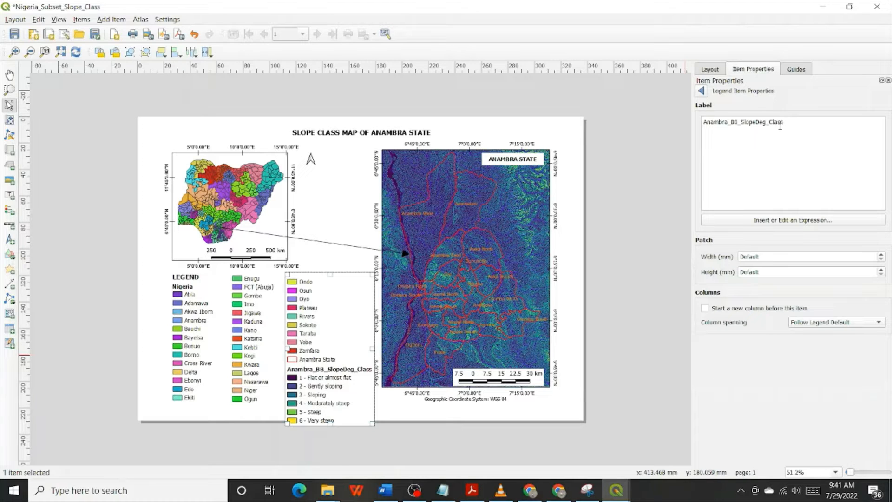
pyautogui.moveTo(769, 122); pyautogui.dragTo(620, 122)
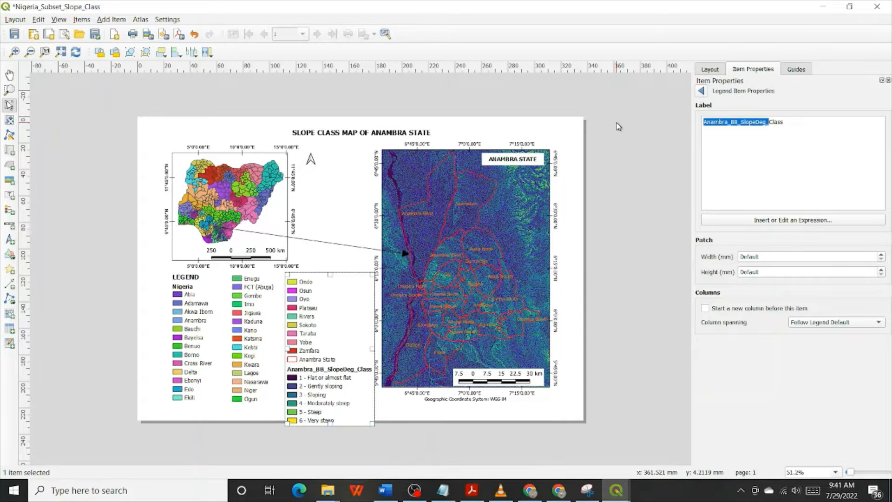
pyautogui.write('sLOPE')
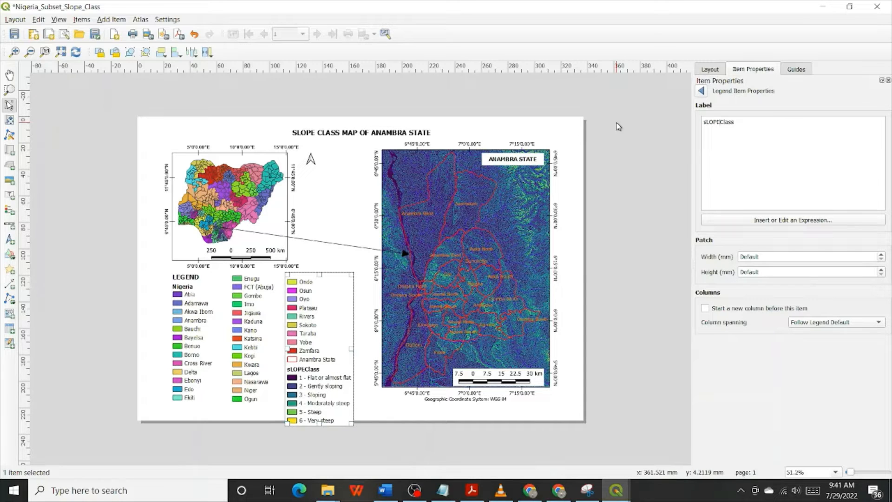
pyautogui.hotkey('ctrl', 'a')
pyautogui.write('S')
pyautogui.click(701, 91)
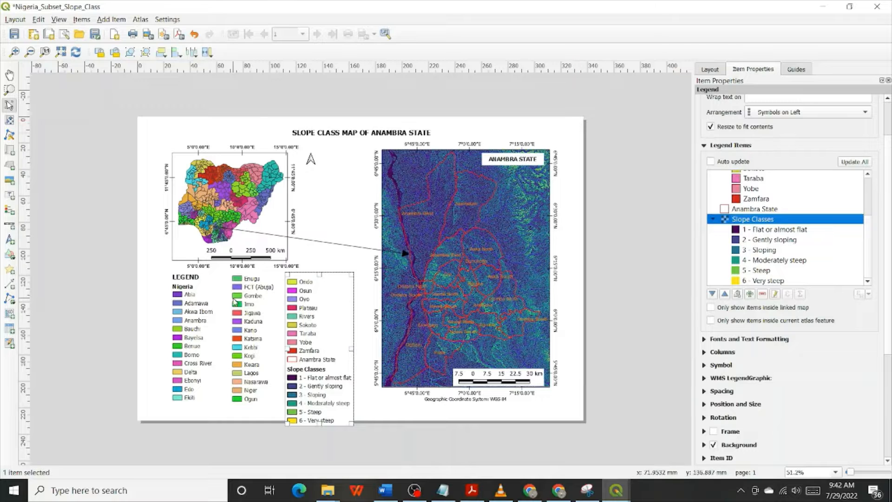
# Shift the first two legend columns downward together, and move the third column right and slightly up so its slope classes fit on the page
pyautogui.moveTo(157, 316); pyautogui.dragTo(260, 368)
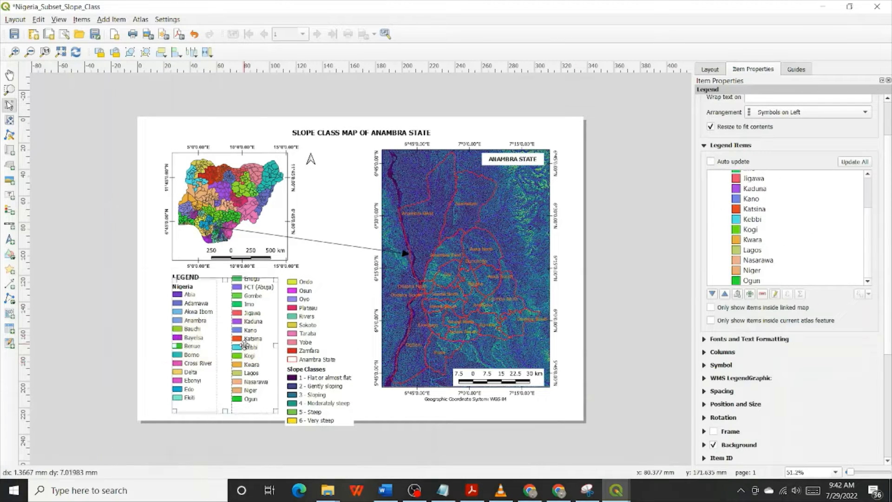
pyautogui.moveTo(241, 332); pyautogui.dragTo(244, 345)
pyautogui.moveTo(311, 333); pyautogui.dragTo(326, 328)
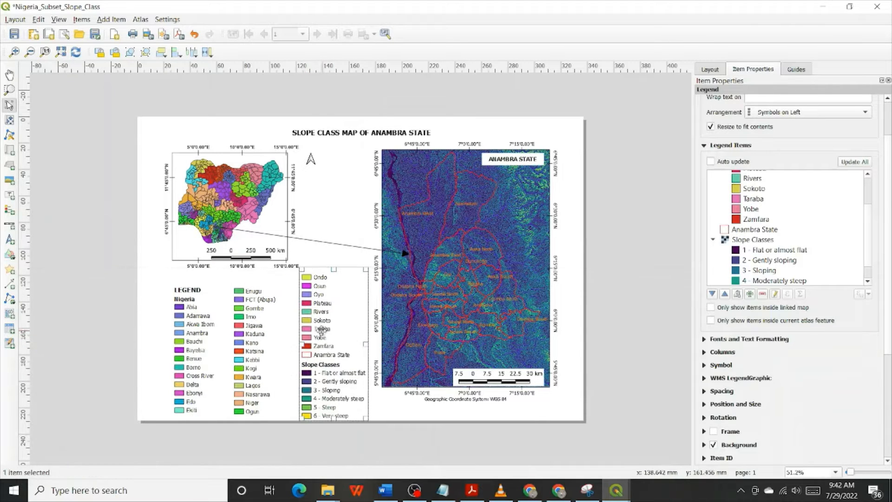
# Select the Nigeria inset map together with its scale bar and nudge both slightly to the left
pyautogui.click(237, 187)
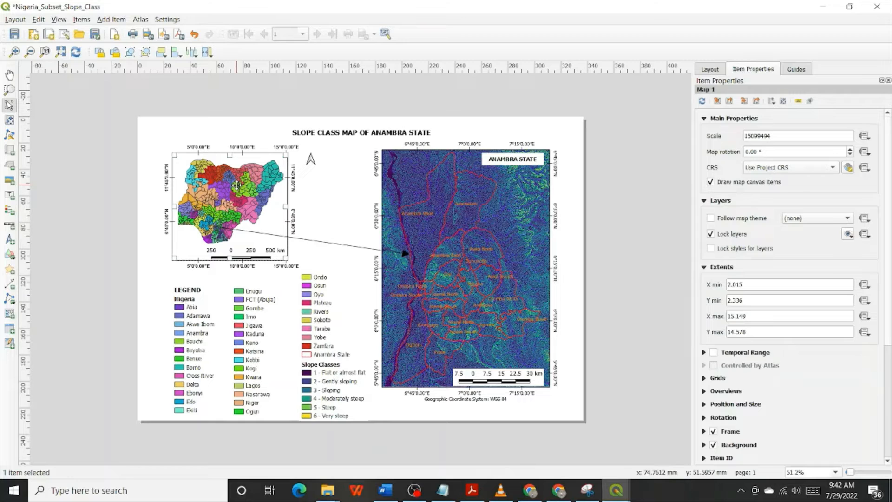
pyautogui.click(246, 255)
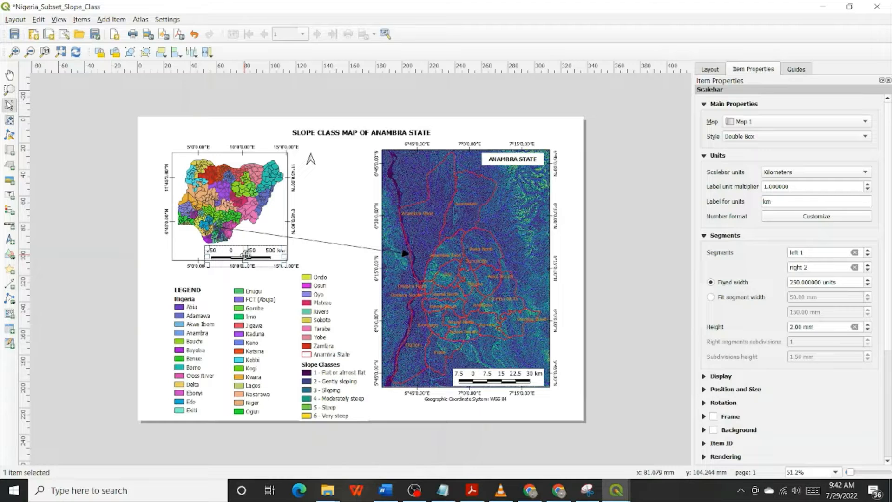
pyautogui.press('Left')
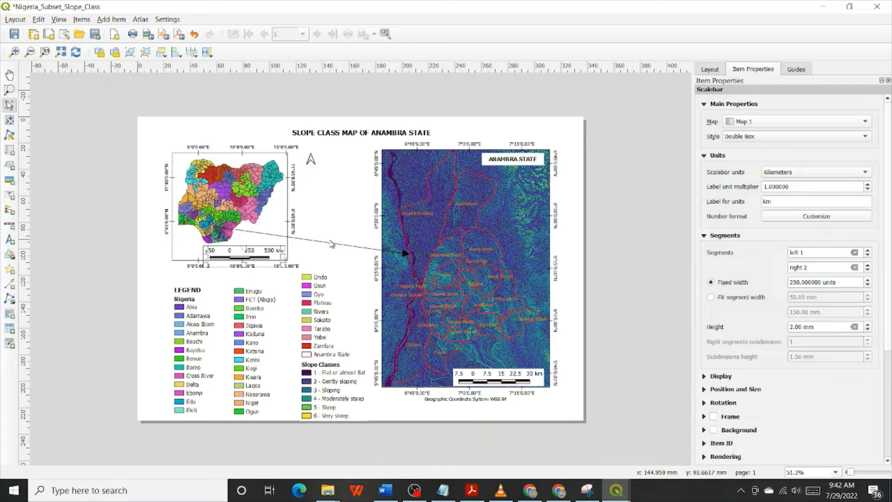
pyautogui.click(335, 218)
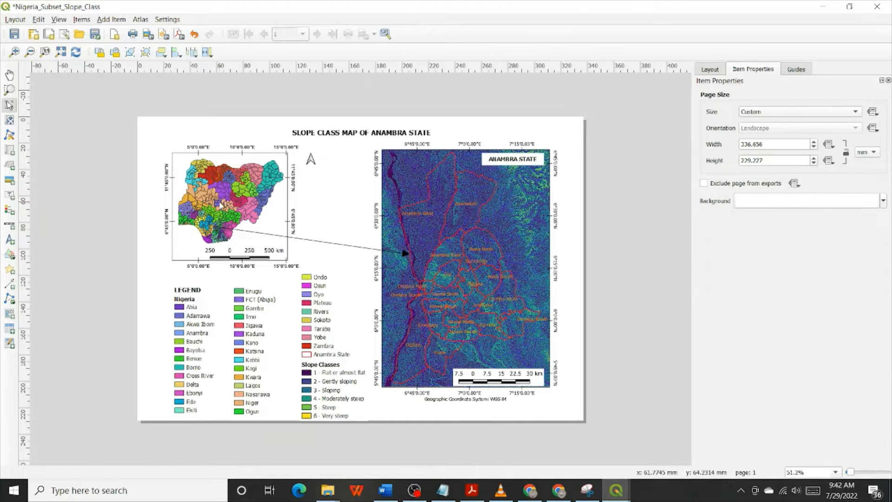
pyautogui.click(221, 211)
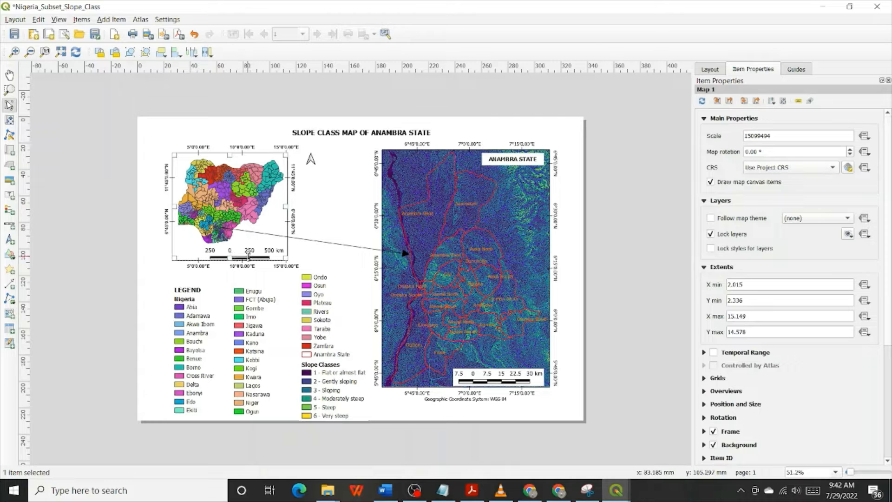
pyautogui.click(249, 247)
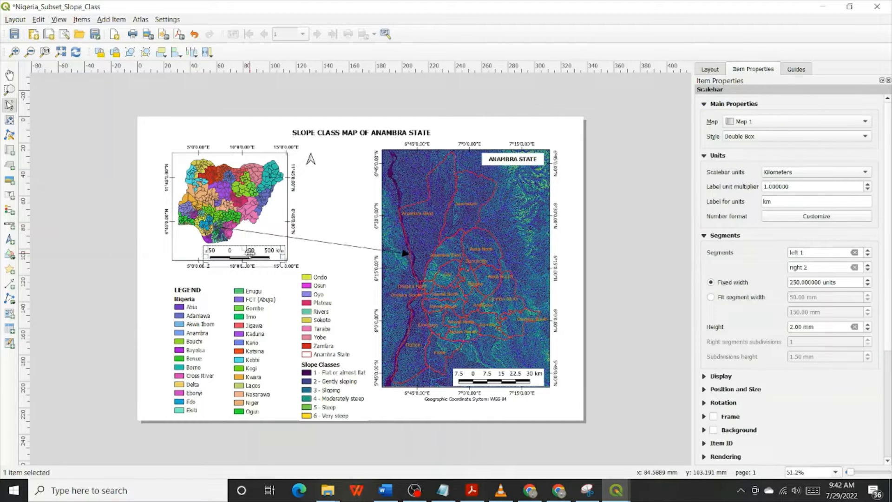
pyautogui.click(227, 195)
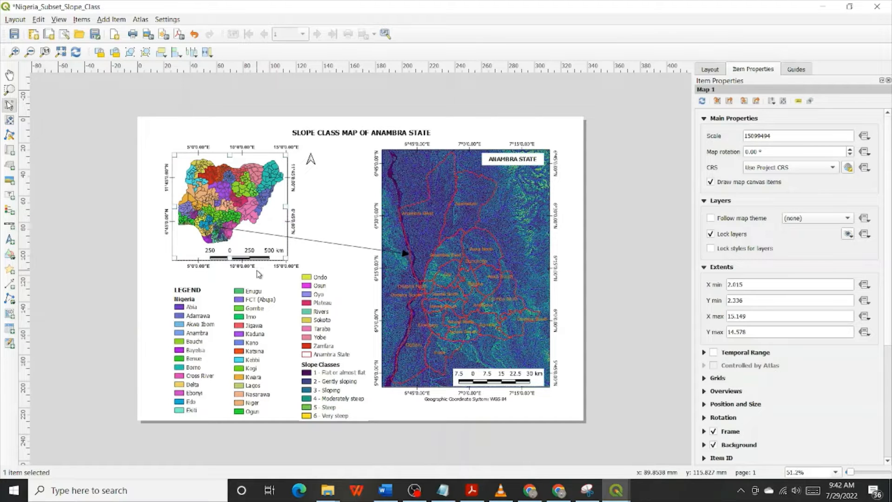
pyautogui.keyDown('shift'); pyautogui.click(233, 255); pyautogui.keyUp('shift')
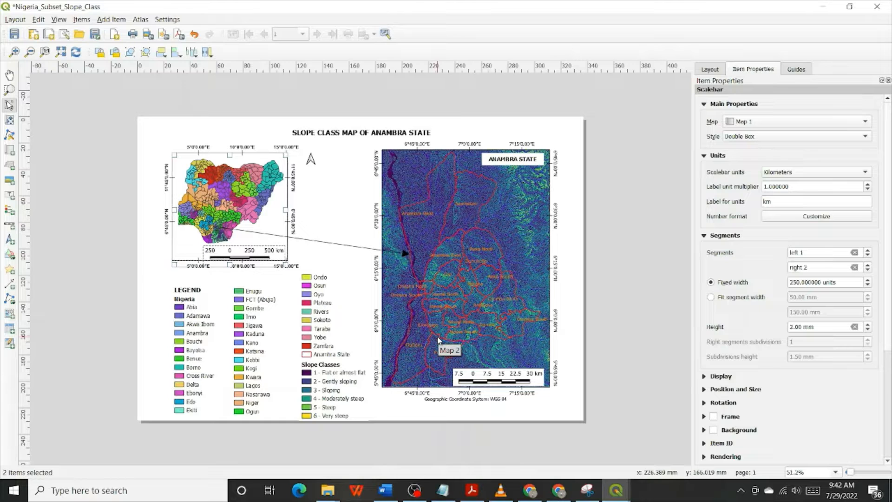
pyautogui.press('Left')
pyautogui.press('Left')
pyautogui.press('Left')
pyautogui.press('Left')
pyautogui.press('Left')
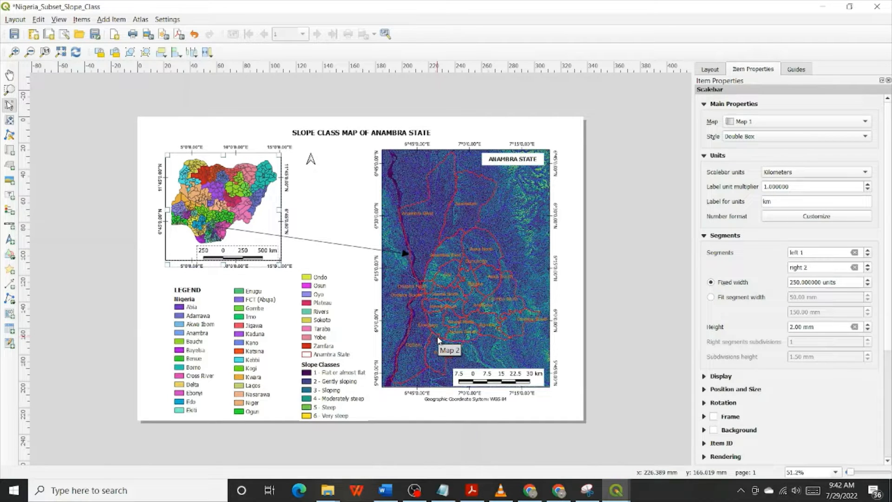
# Nudge the third legend column containing the slope classes slightly up and to the left
pyautogui.click(327, 377)
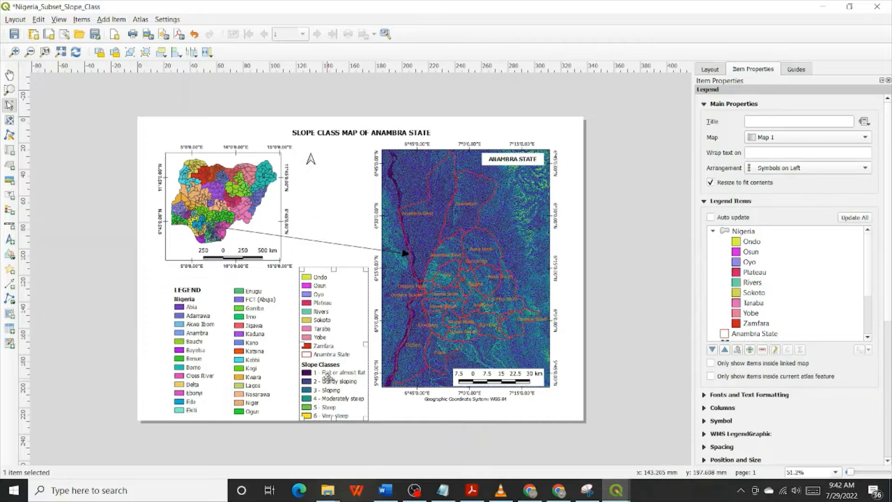
pyautogui.moveTo(327, 377); pyautogui.dragTo(327, 376)
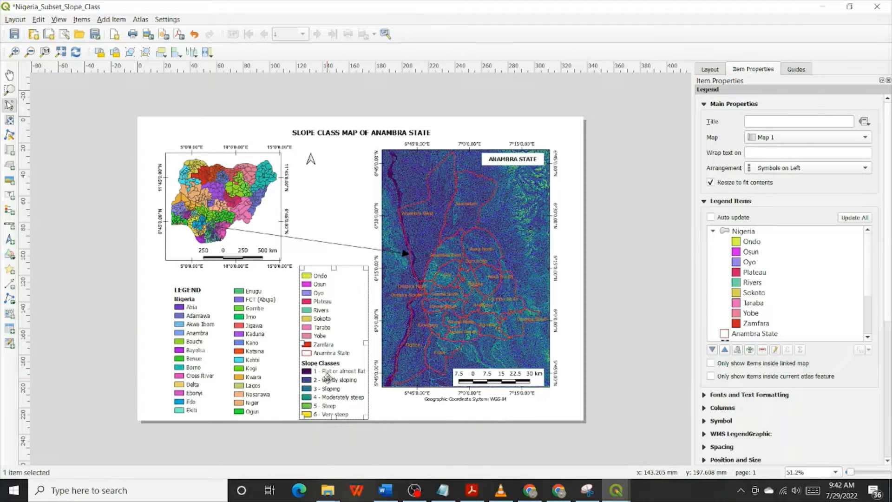
pyautogui.press('Left')
pyautogui.press('Left')
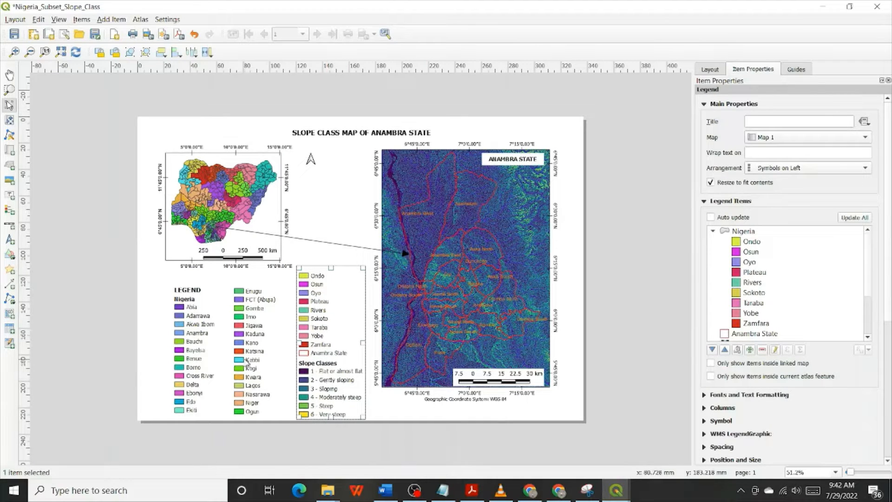
# Nudge the second legend column, from Enugu to Ogun, slightly to the left
pyautogui.click(242, 354)
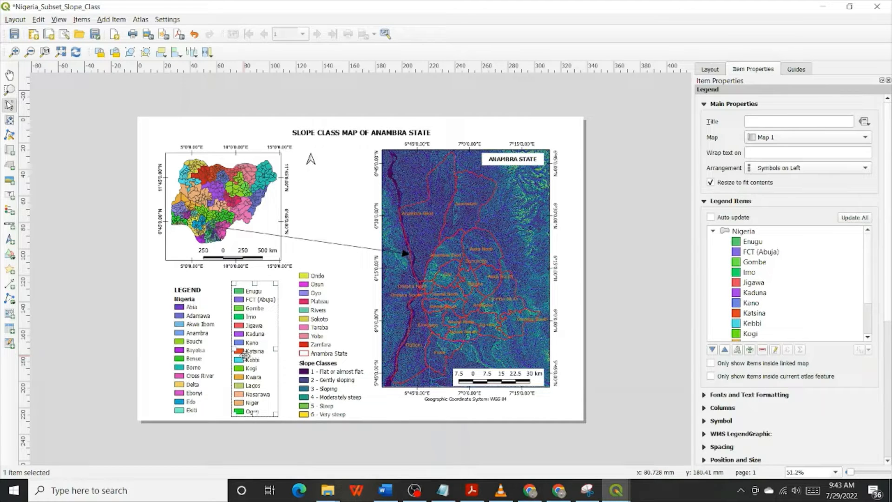
pyautogui.press('Left')
pyautogui.press('Left')
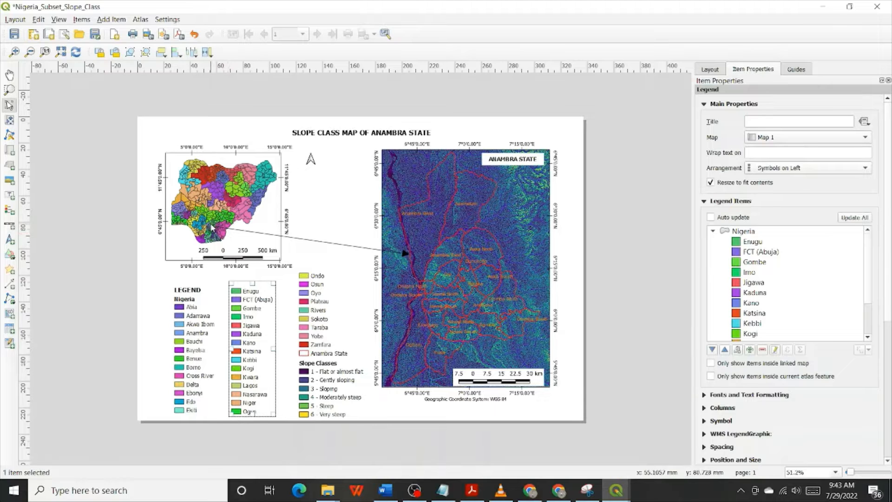
# Select the connecting arrow with the third legend column and stretch both left so the arrow starts at Anambra State on the Nigeria inset
pyautogui.click(14, 51)
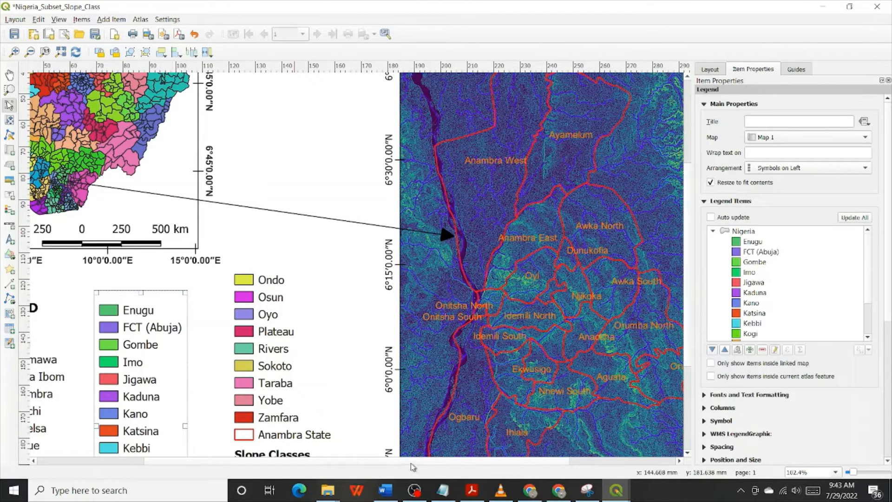
pyautogui.moveTo(209, 460); pyautogui.dragTo(133, 460)
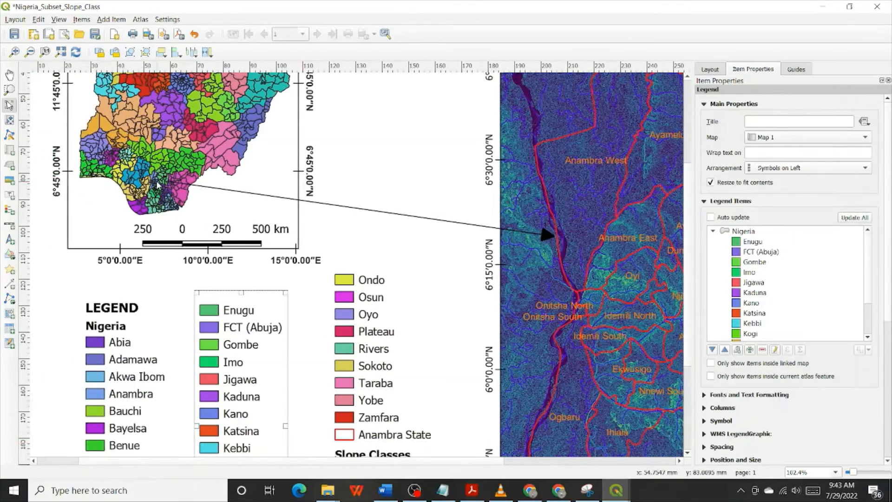
pyautogui.scroll(2, 156, 181)
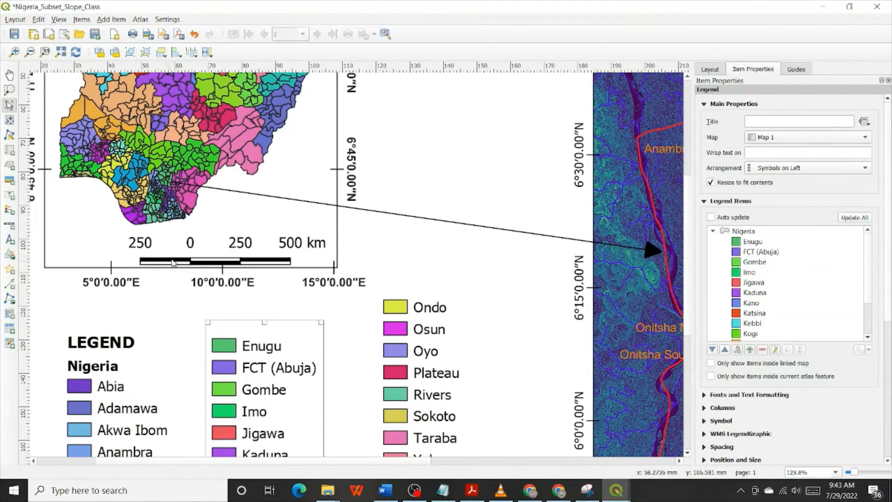
pyautogui.moveTo(482, 173); pyautogui.dragTo(456, 291)
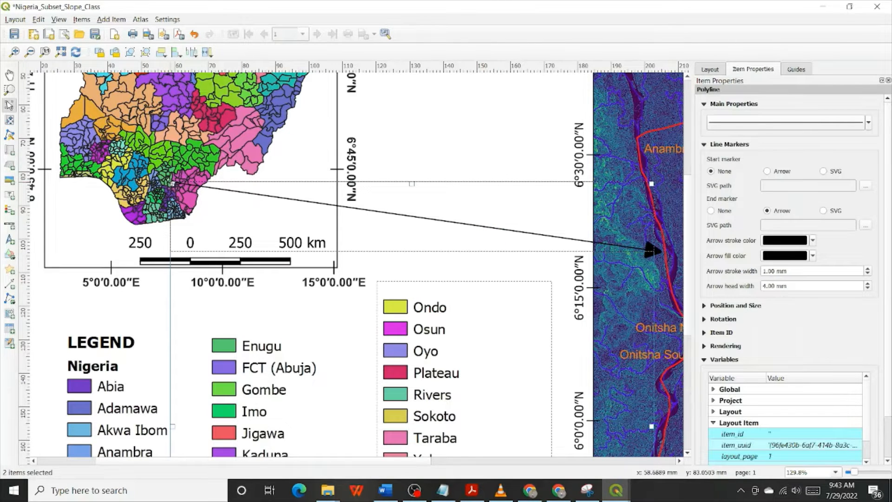
pyautogui.moveTo(173, 183); pyautogui.dragTo(156, 185)
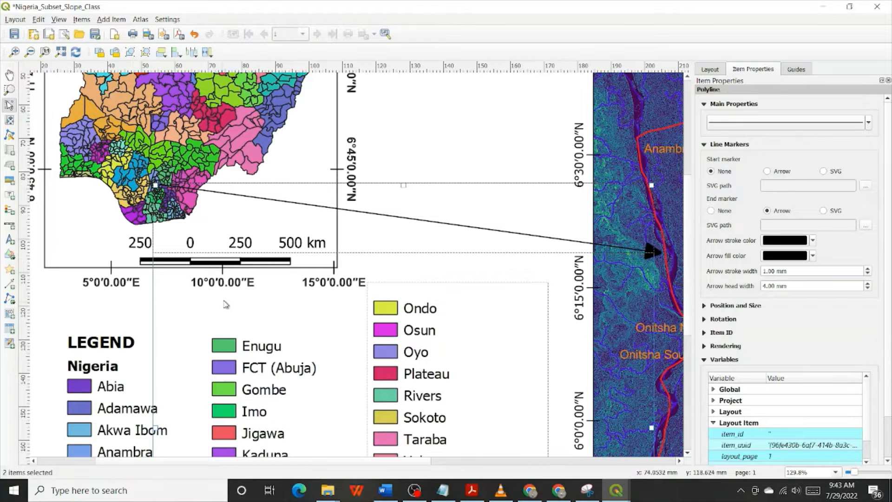
pyautogui.click(488, 130)
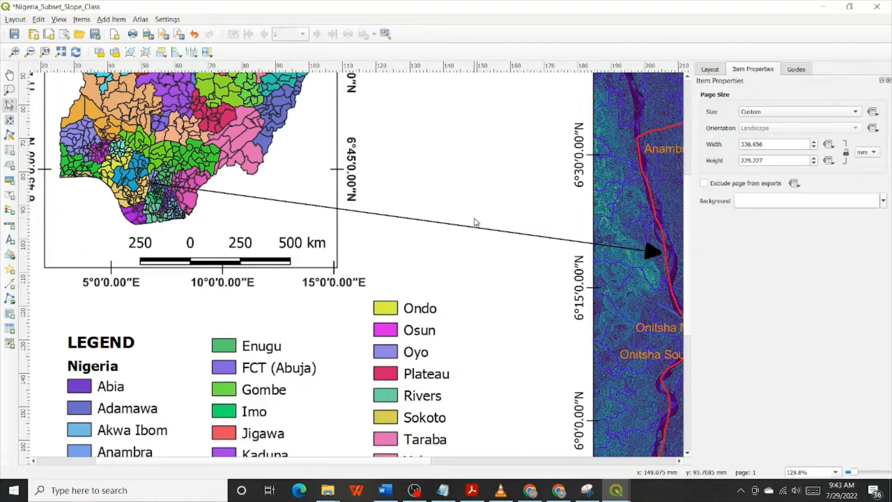
# Select the first two legend columns together and nudge them slightly downward
pyautogui.scroll(-3, 475, 222)
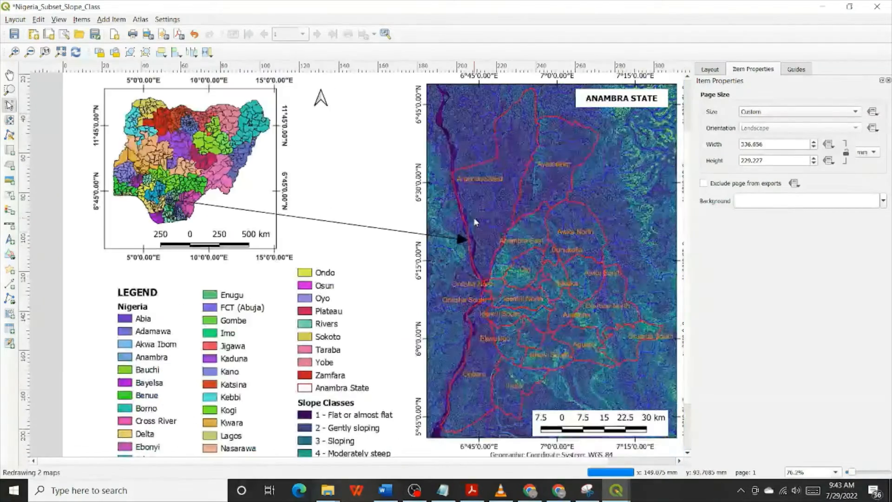
pyautogui.scroll(-1, 475, 222)
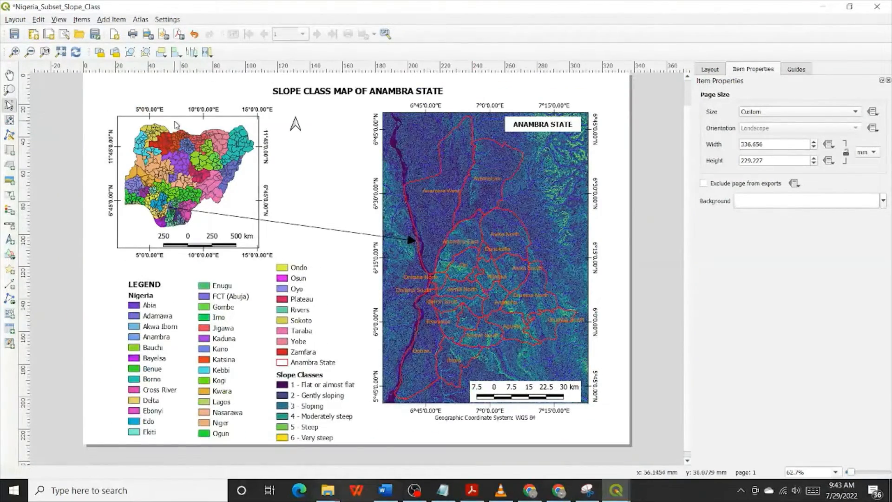
pyautogui.click(61, 52)
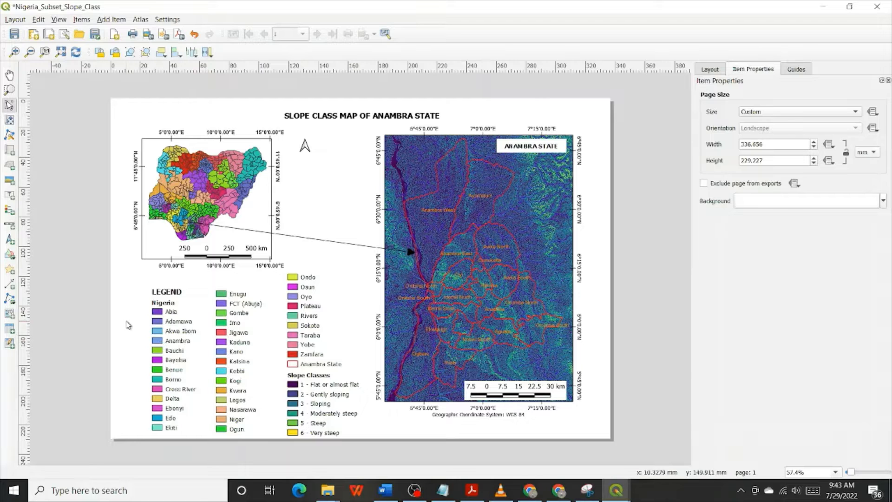
pyautogui.moveTo(124, 320); pyautogui.dragTo(242, 366)
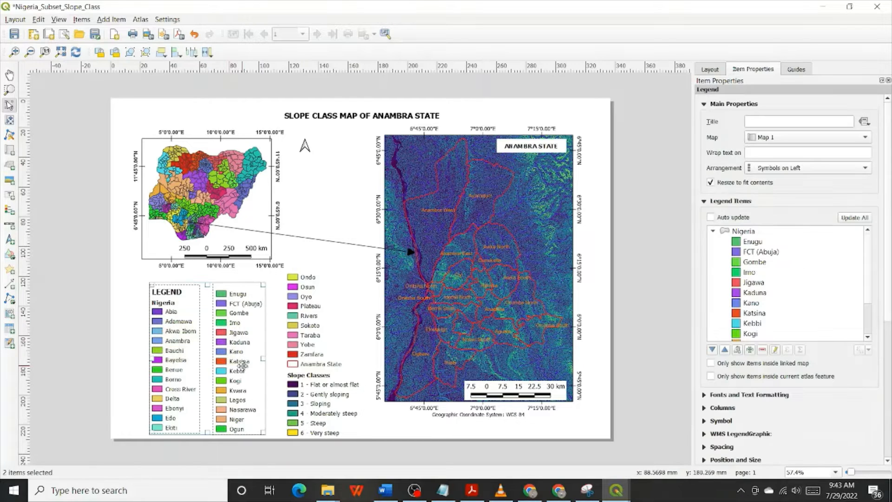
pyautogui.press('Down')
pyautogui.press('Down')
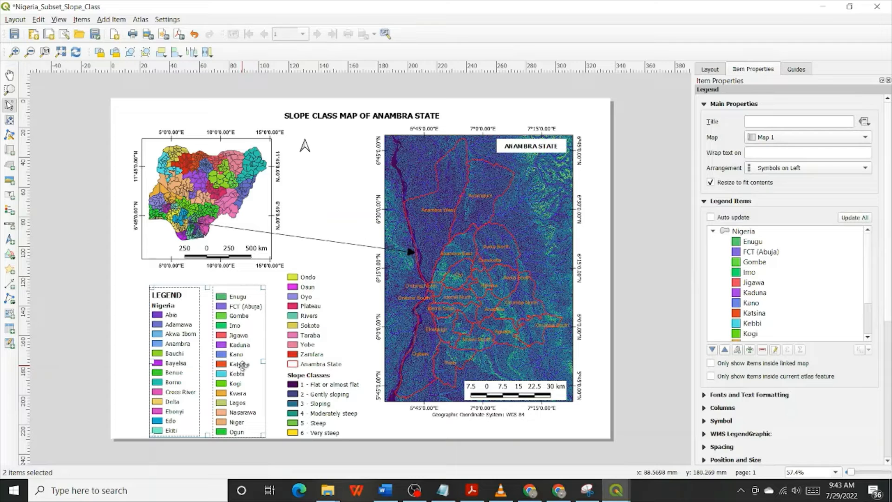
pyautogui.click(326, 191)
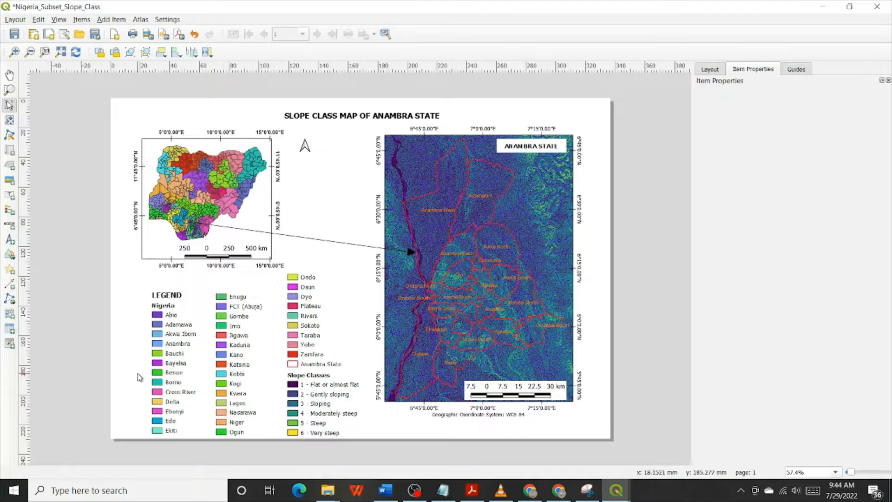
# Select all three legend columns and shift them left together, away from the Anambra State map
pyautogui.moveTo(138, 373); pyautogui.dragTo(318, 396)
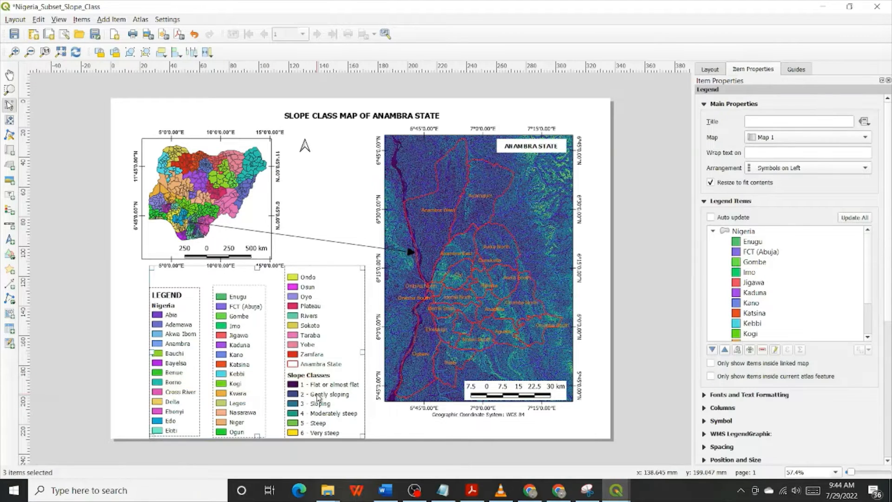
pyautogui.press('Left')
pyautogui.press('Left')
pyautogui.press('Left')
pyautogui.press('Left')
pyautogui.press('Left')
pyautogui.press('Left')
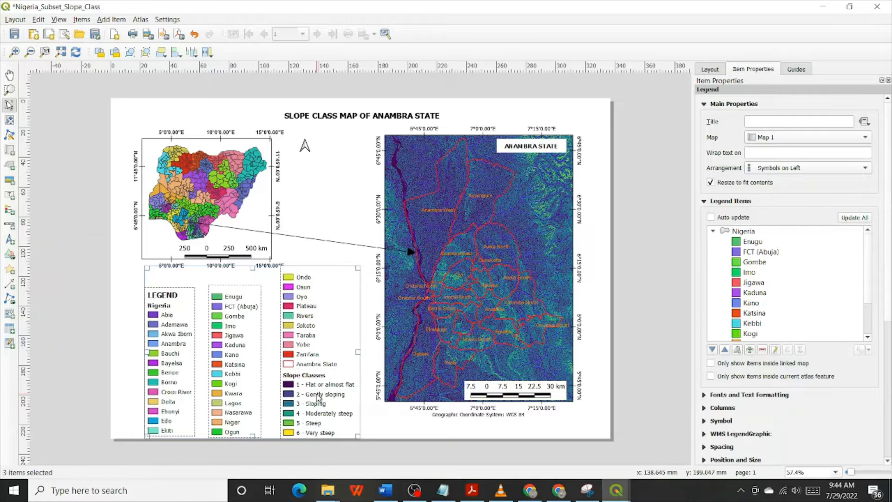
pyautogui.press('Left')
pyautogui.press('Left')
pyautogui.press('Left')
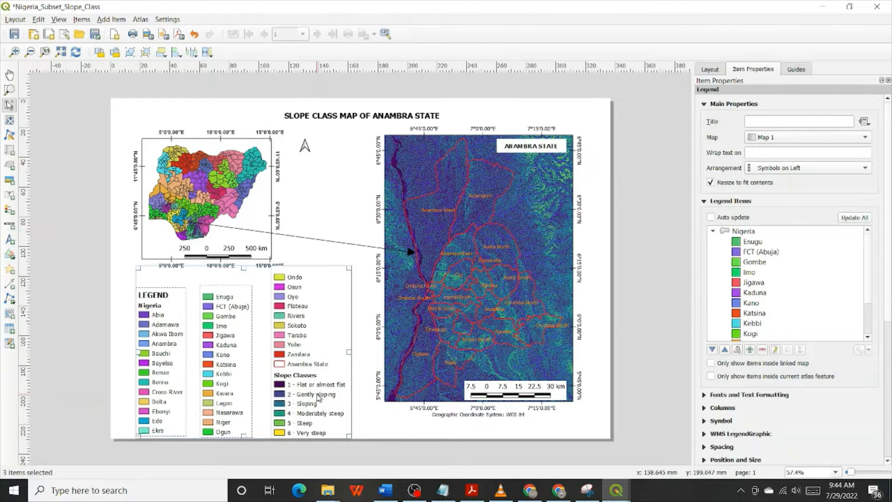
pyautogui.click(326, 200)
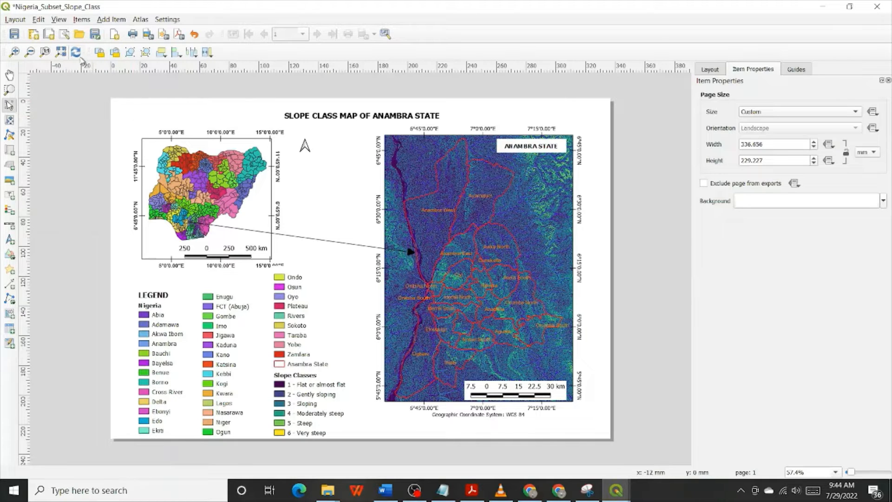
# Save the project with the finished slope class layout and close the layout window
pyautogui.click(13, 35)
pyautogui.click(528, 240)
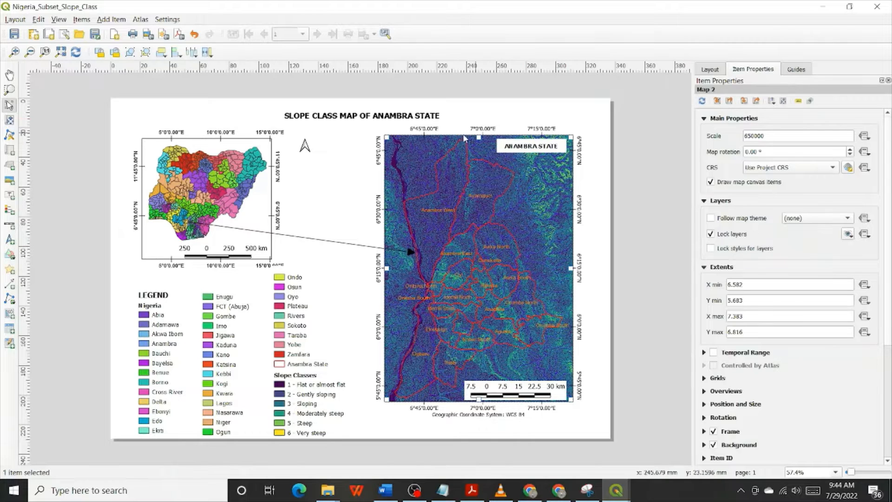
pyautogui.click(14, 35)
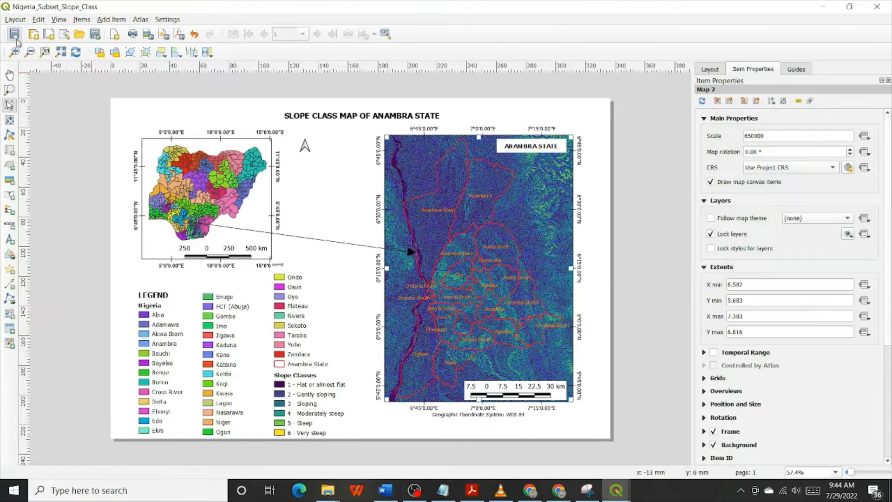
pyautogui.click(888, 3)
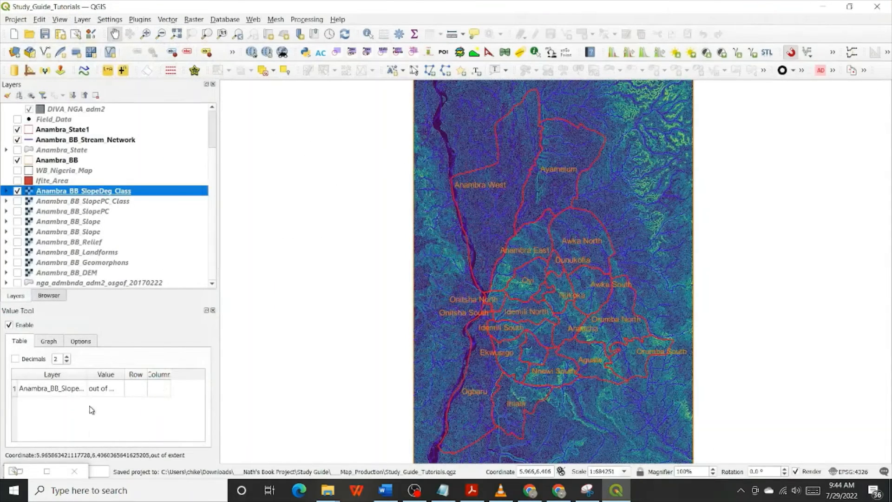
# Duplicate the Nigeria_Subset_Anambra_Elevation layout under the title Nigeria_Subset_Anambra_Slope_Degree from the layout manager
pyautogui.click(46, 474)
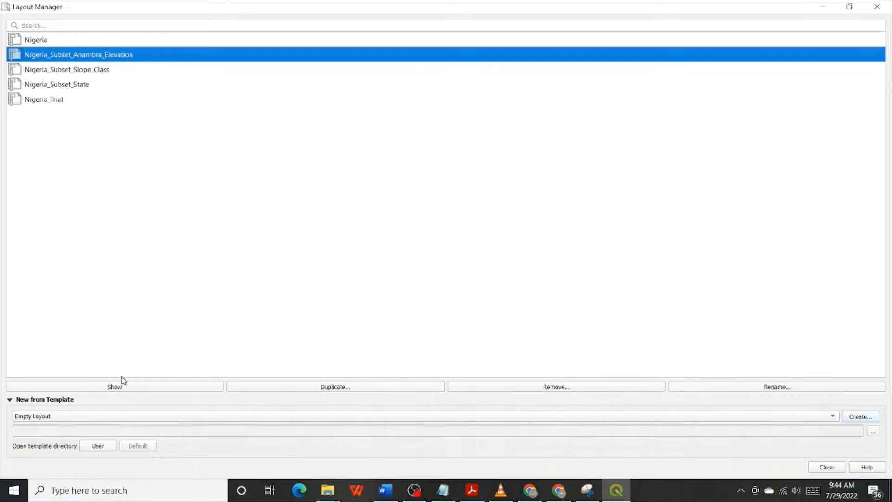
pyautogui.click(401, 387)
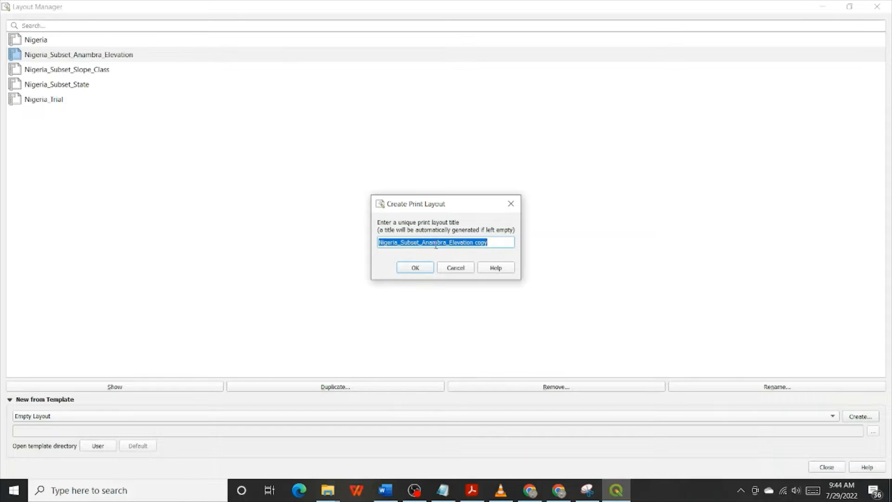
pyautogui.click(450, 242)
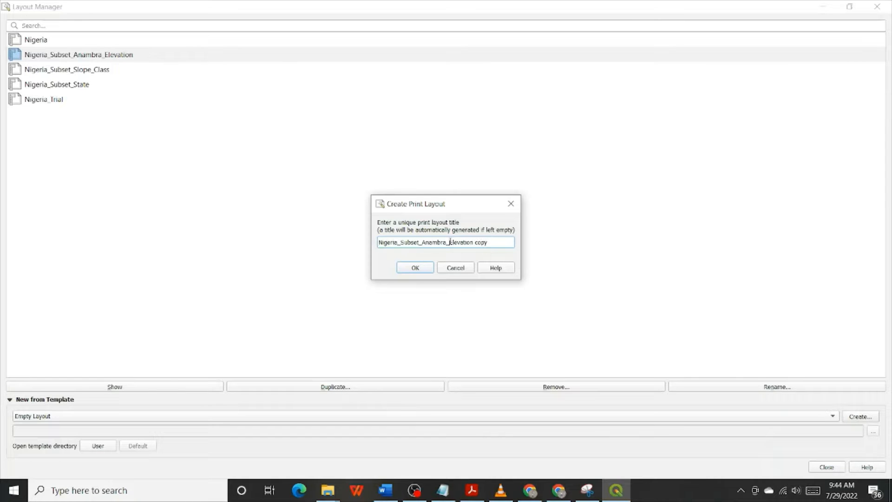
pyautogui.moveTo(449, 242); pyautogui.dragTo(488, 242)
pyautogui.write('Slope_Degree')
pyautogui.click(410, 270)
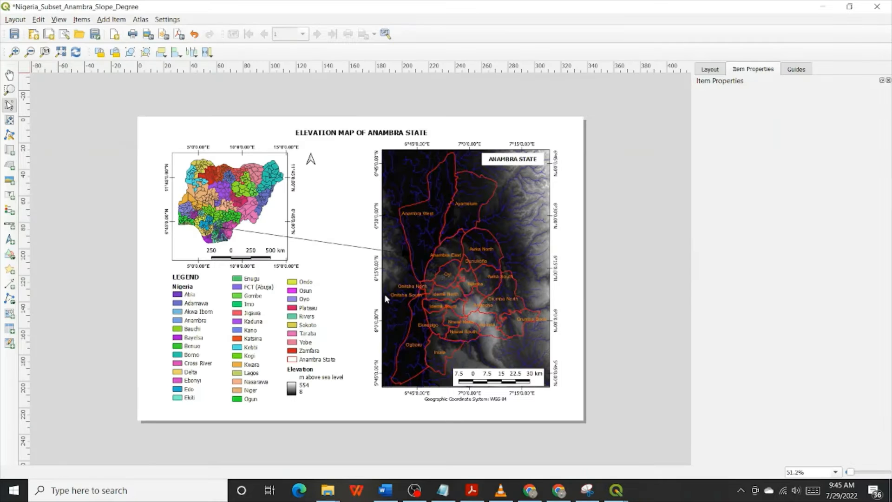
# Change the elevation map's title label to SLOPE (DEGREES) MAP OF ANAMBRA STATE
pyautogui.click(510, 213)
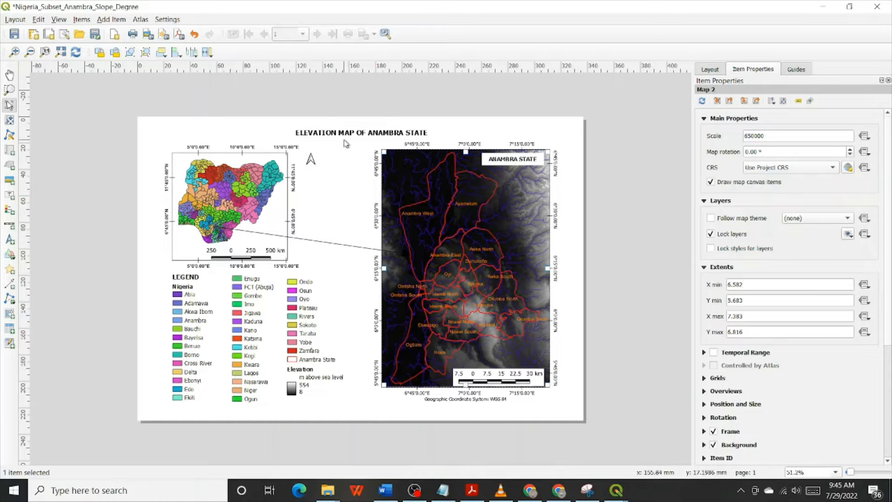
pyautogui.click(346, 133)
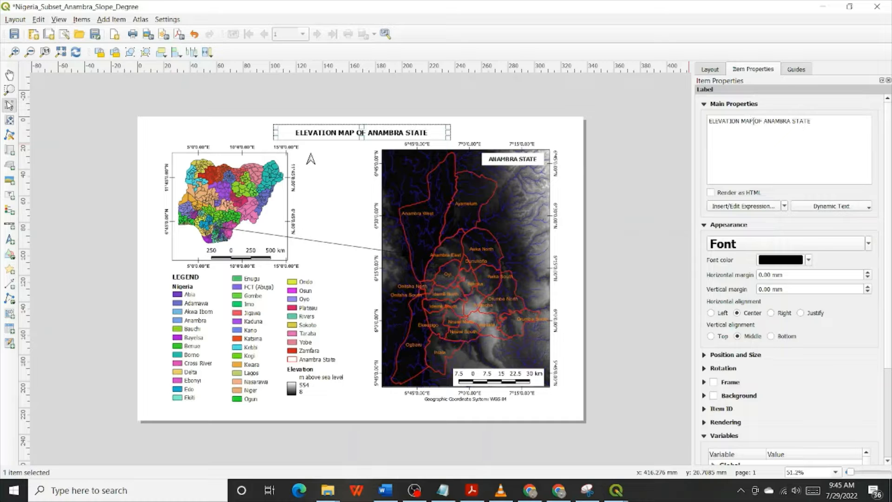
pyautogui.moveTo(753, 121); pyautogui.dragTo(706, 121)
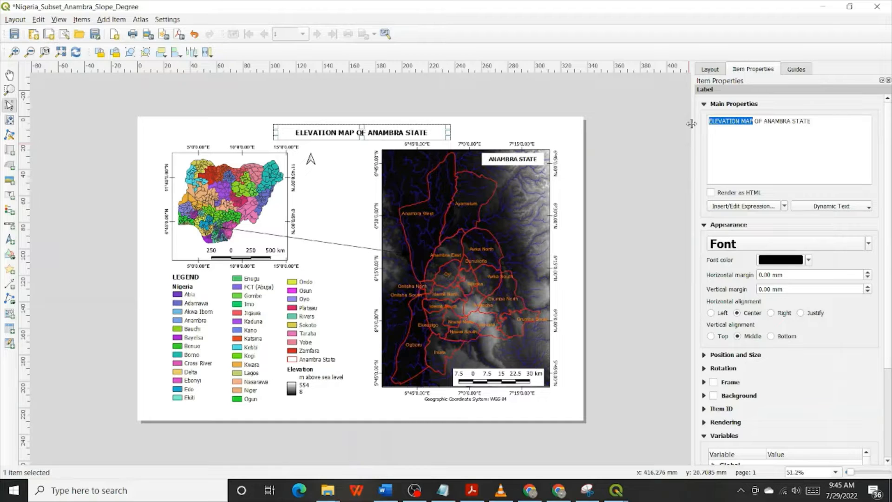
pyautogui.write('SKI')
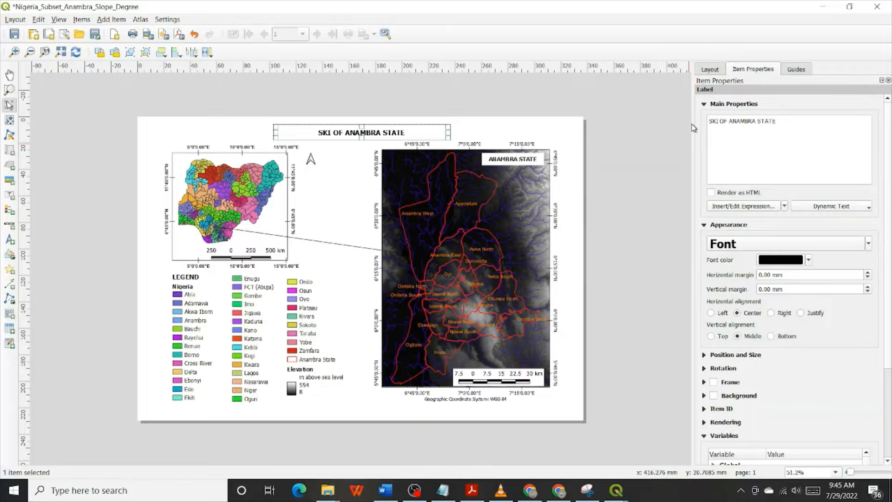
pyautogui.press('BackSpace')
pyautogui.write('OPE')
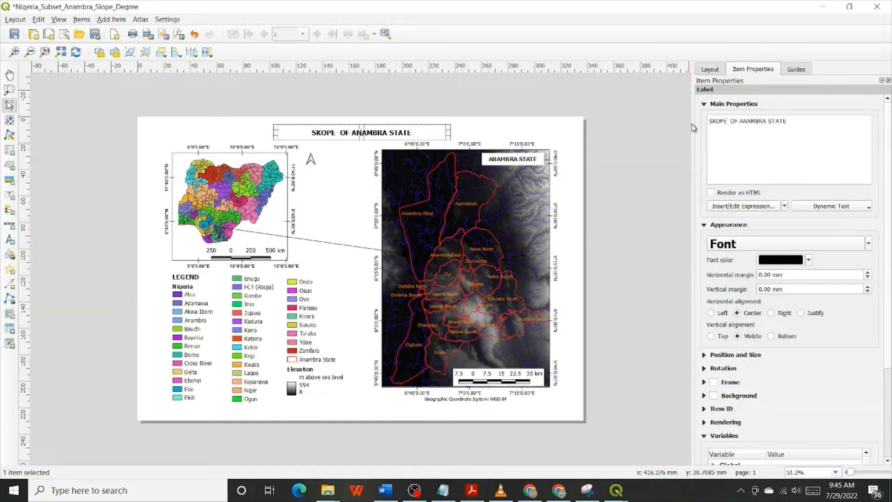
pyautogui.write(' (DEGREE')
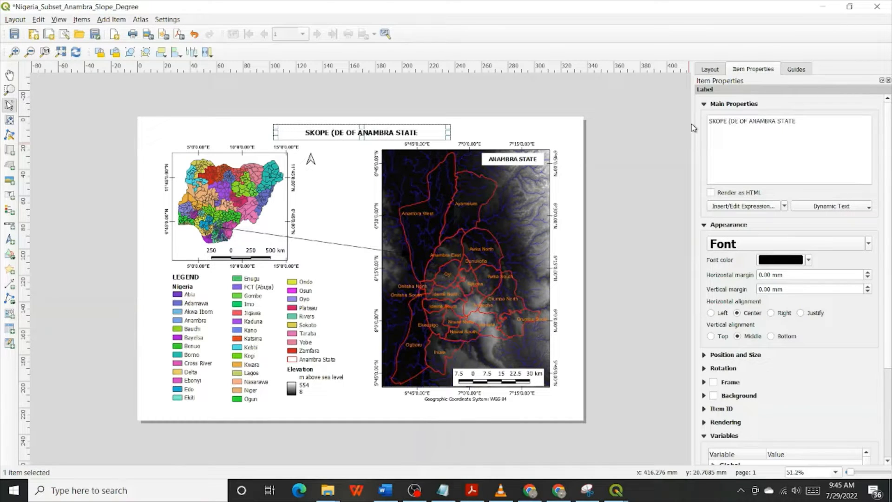
pyautogui.write('S')
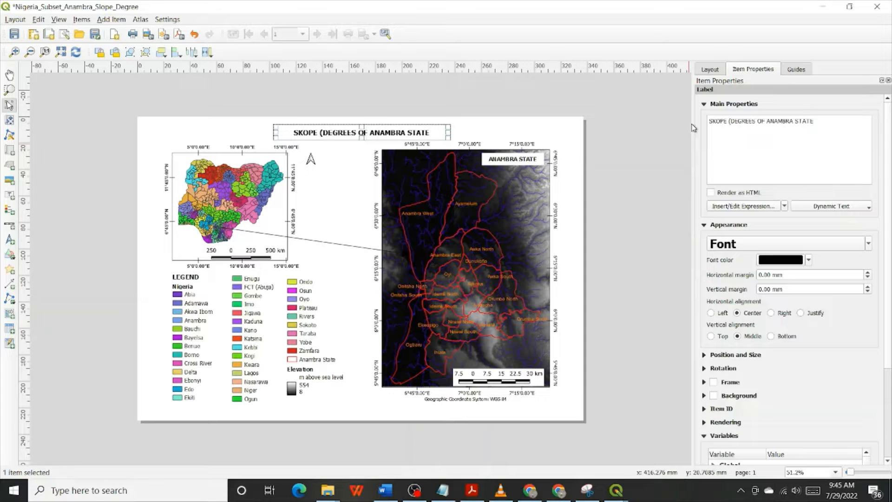
pyautogui.write(')')
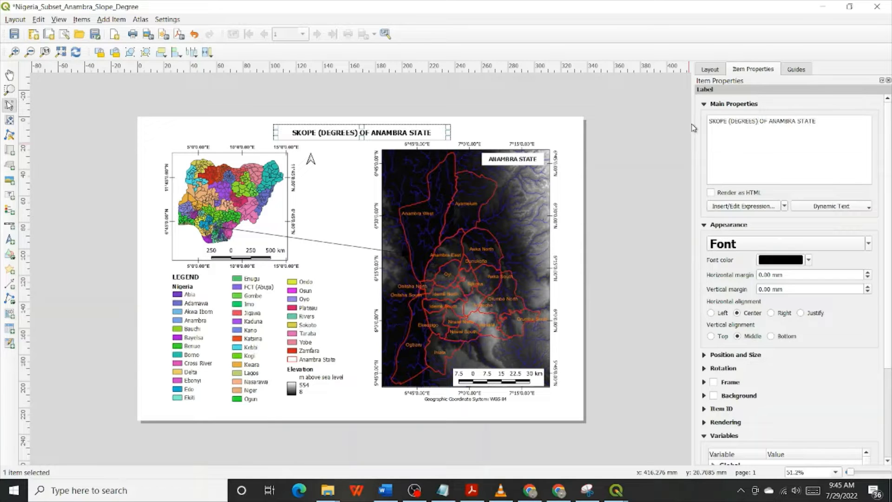
pyautogui.write(' MA')
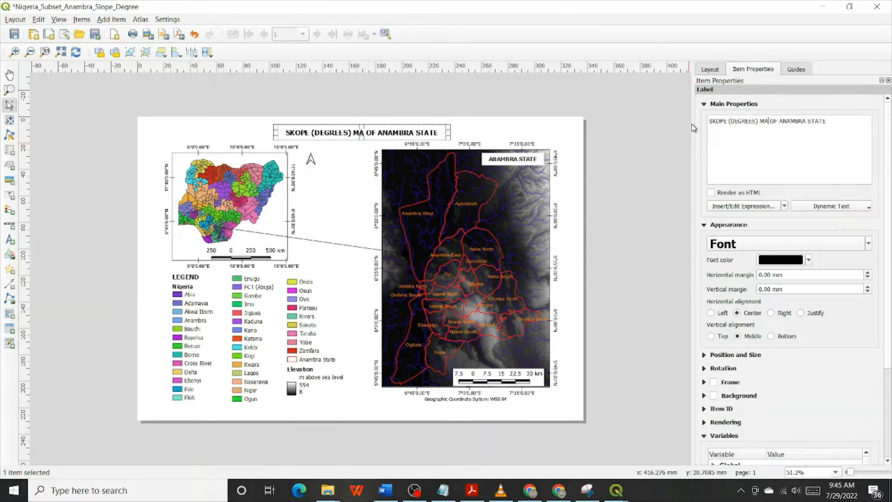
pyautogui.write('P')
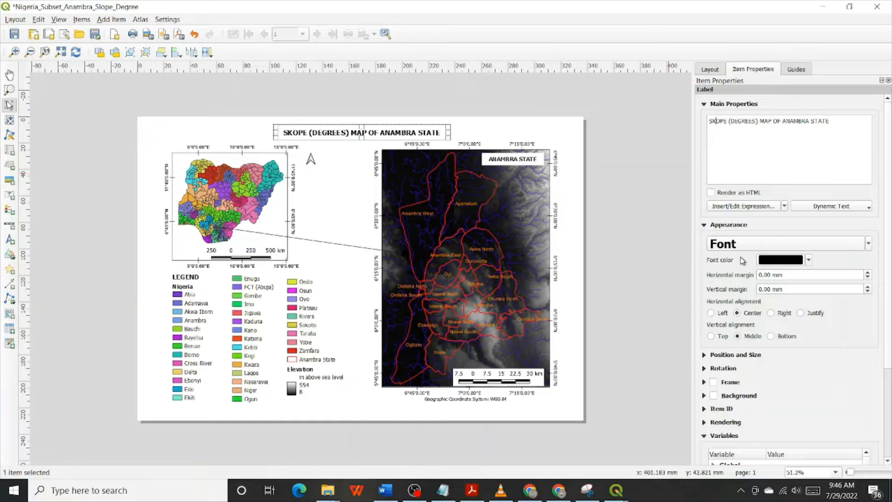
pyautogui.press('BackSpace')
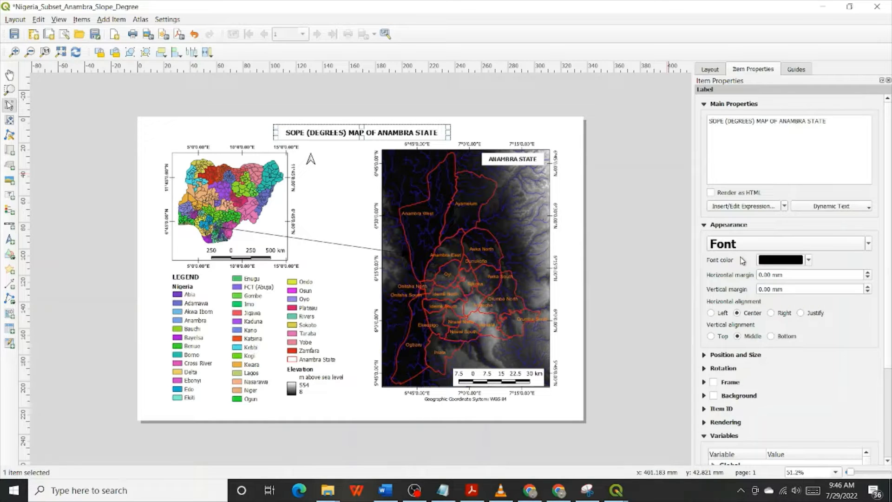
pyautogui.write('L')
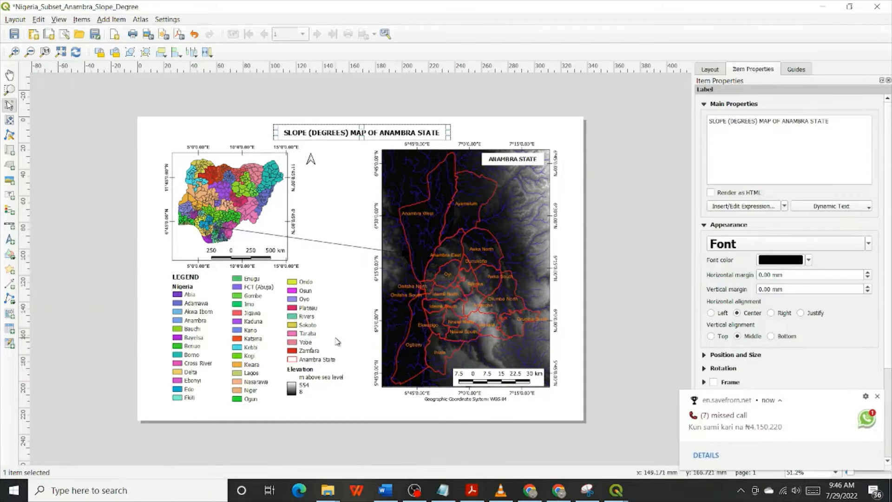
# Remove the Elevation entry from the third legend column
pyautogui.click(309, 379)
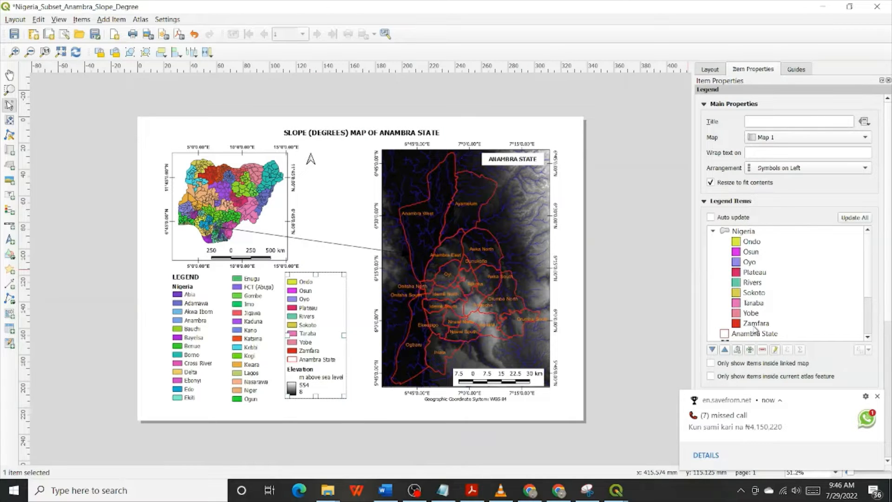
pyautogui.scroll(-2, 754, 331)
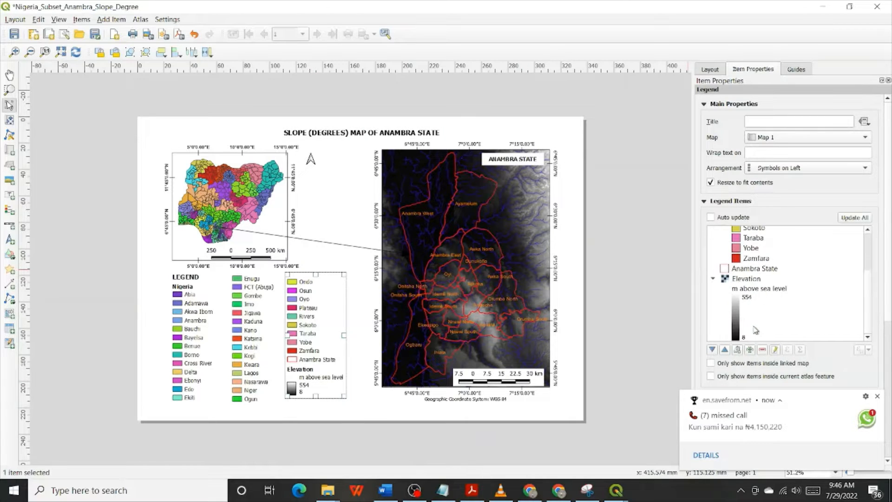
pyautogui.click(749, 279)
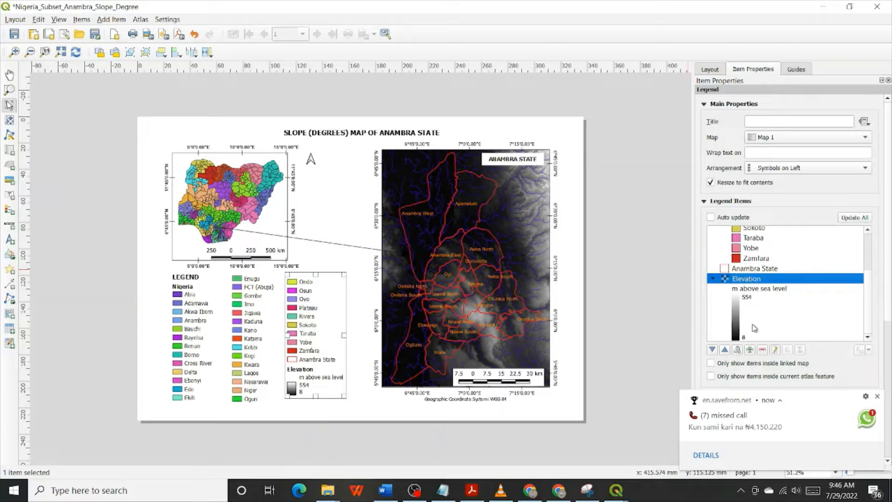
pyautogui.click(875, 396)
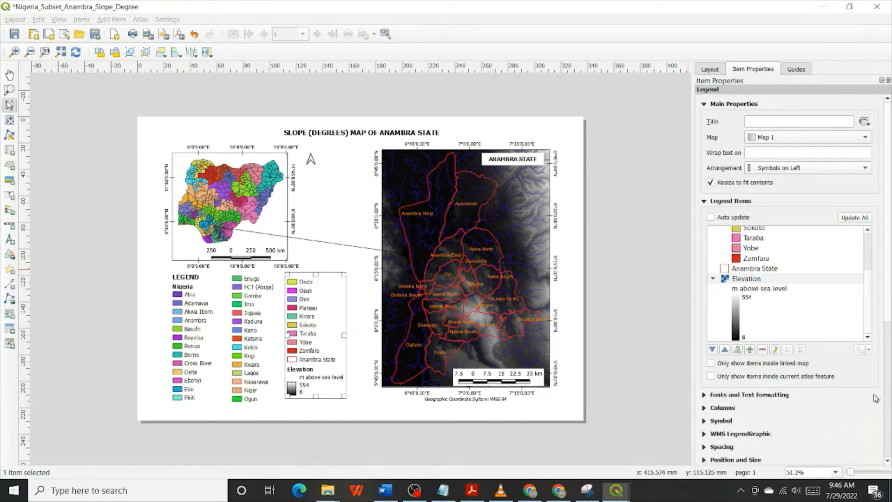
pyautogui.click(763, 350)
# Add the first listed Anambra_BB_Slope raster layer to the third legend column
pyautogui.scroll(-4, 759, 306)
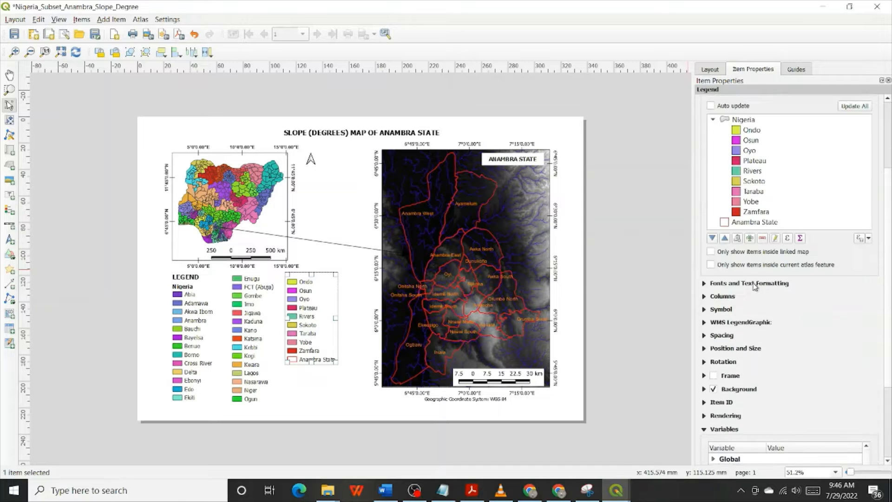
pyautogui.click(749, 238)
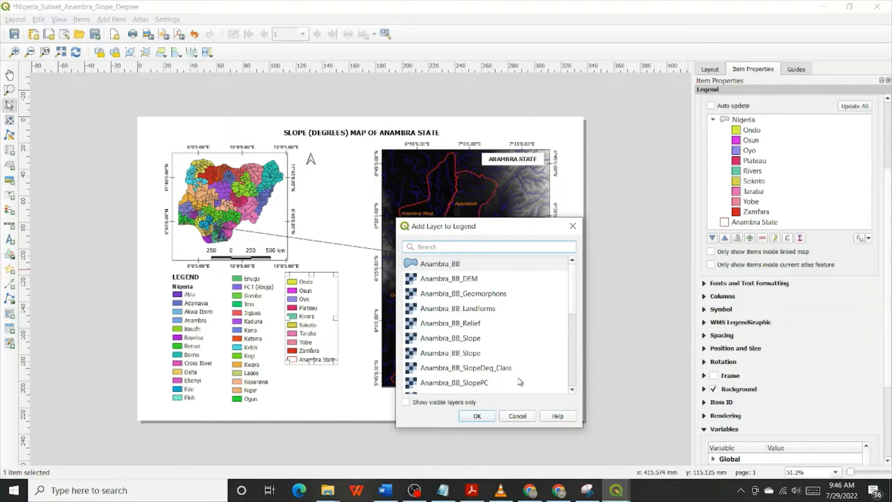
pyautogui.click(469, 342)
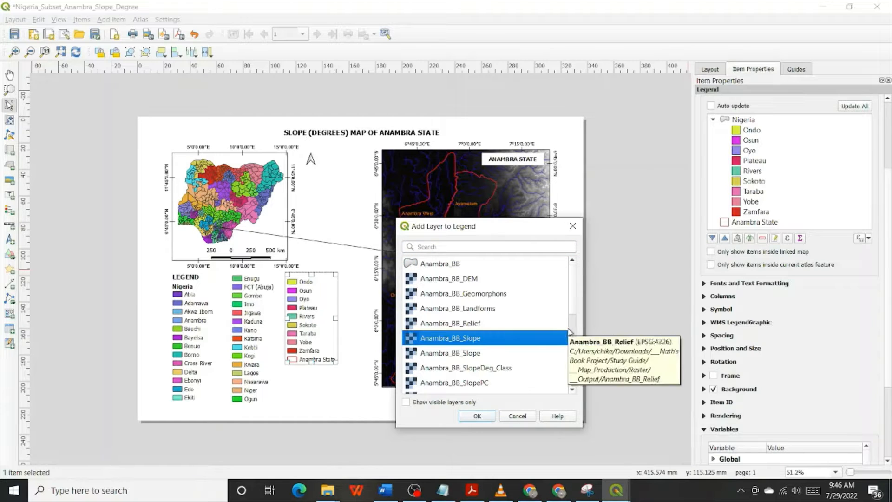
pyautogui.scroll(-2, 571, 332)
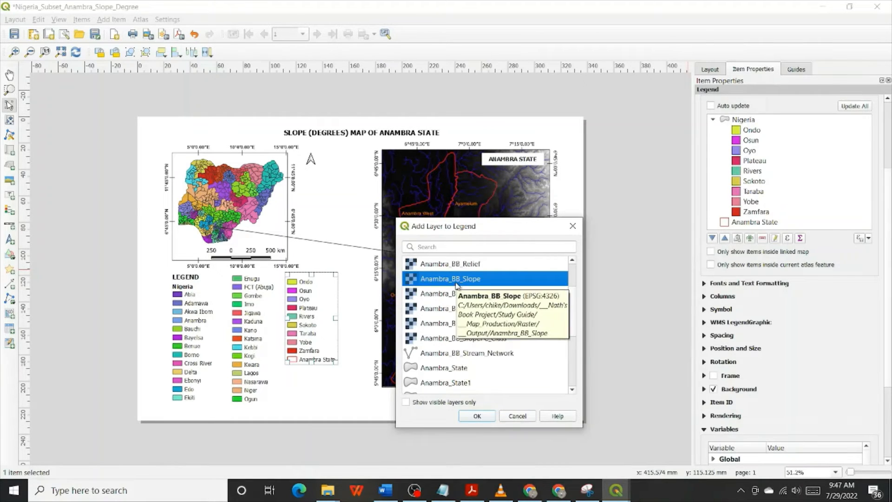
pyautogui.click(473, 416)
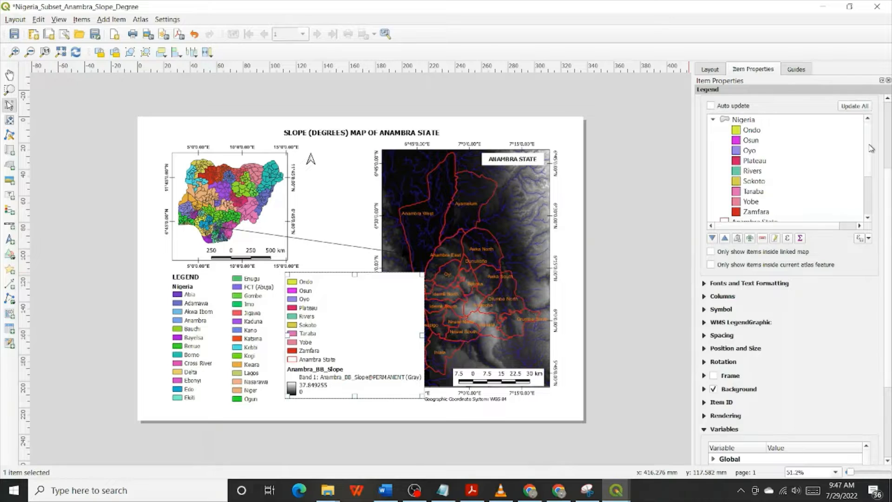
# Relabel the Anambra_BB_Slope legend entry as Slope followed by its unit, degrees, in lowercase within parentheses
pyautogui.moveTo(869, 144); pyautogui.dragTo(869, 183)
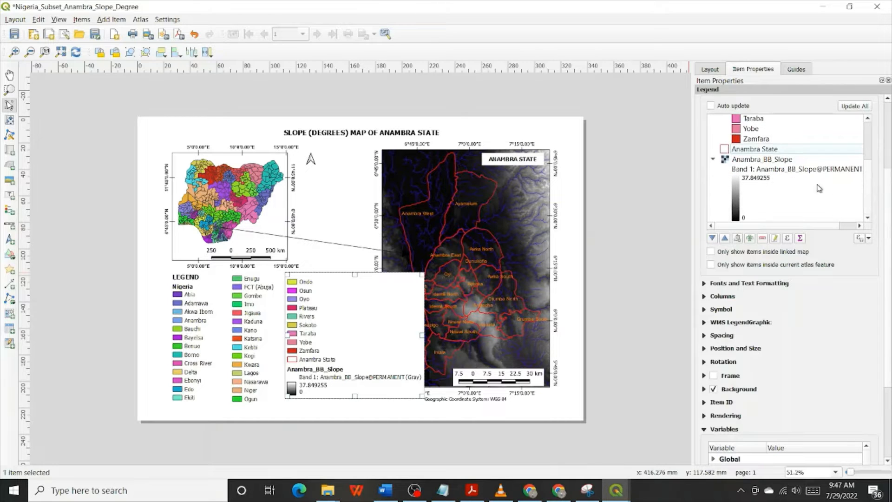
pyautogui.click(768, 179)
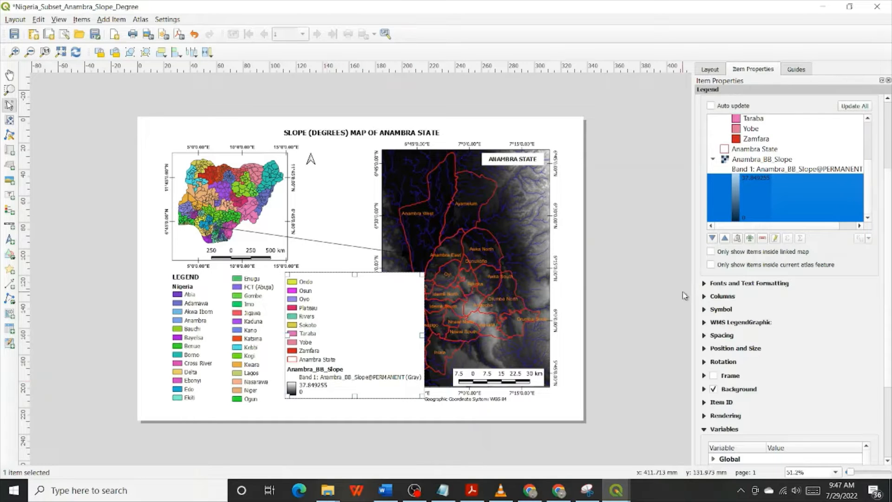
pyautogui.doubleClick(770, 160)
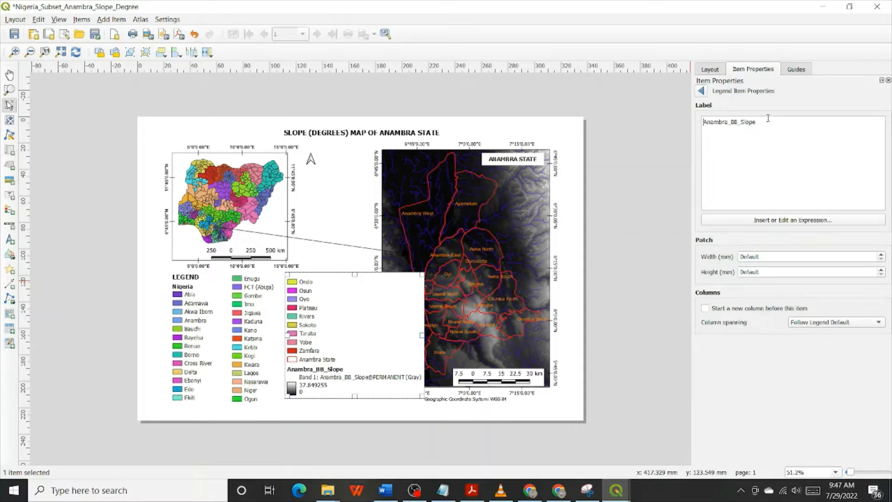
pyautogui.moveTo(741, 121); pyautogui.dragTo(687, 123)
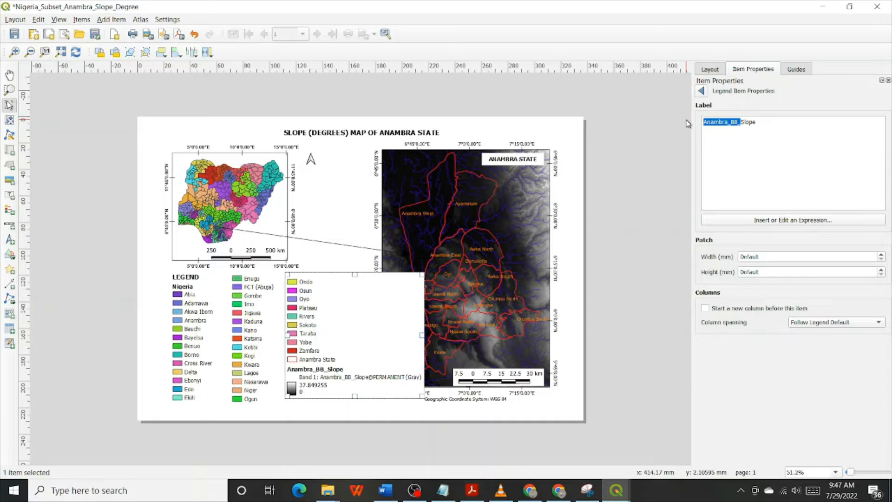
pyautogui.press('BackSpace')
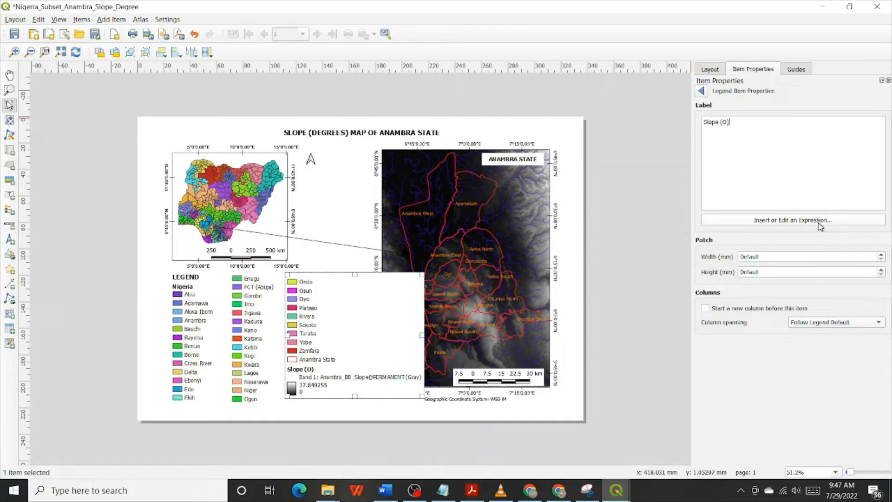
pyautogui.press('BackSpace')
pyautogui.write('DEGREES')
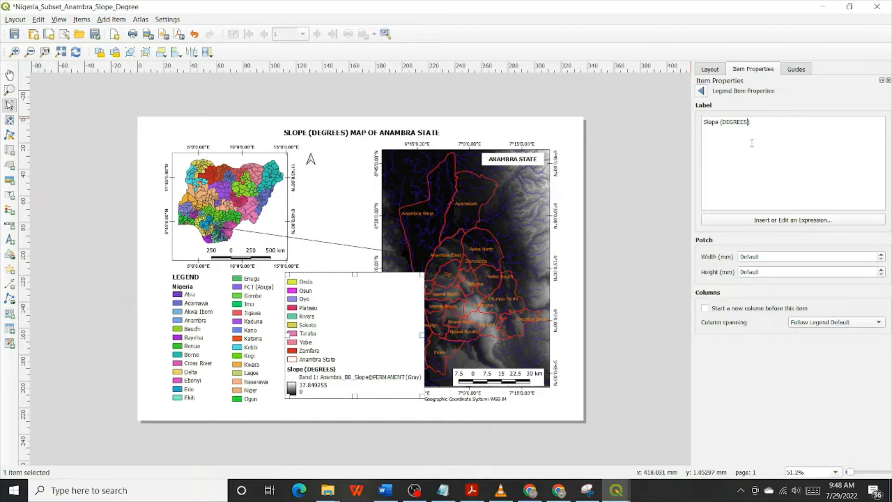
pyautogui.press('BackSpace')
pyautogui.press('BackSpace')
pyautogui.press('BackSpace')
pyautogui.press('BackSpace')
pyautogui.press('BackSpace')
pyautogui.press('BackSpace')
pyautogui.write('degeree')
pyautogui.click(701, 91)
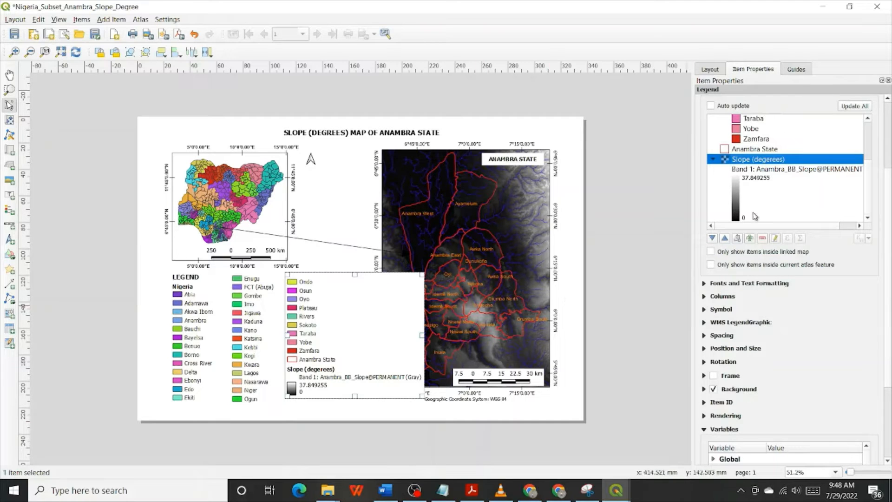
# Remove the Band 1 line beneath the slope legend entry and correct the entry's spelling to Slope (degrees)
pyautogui.click(757, 169)
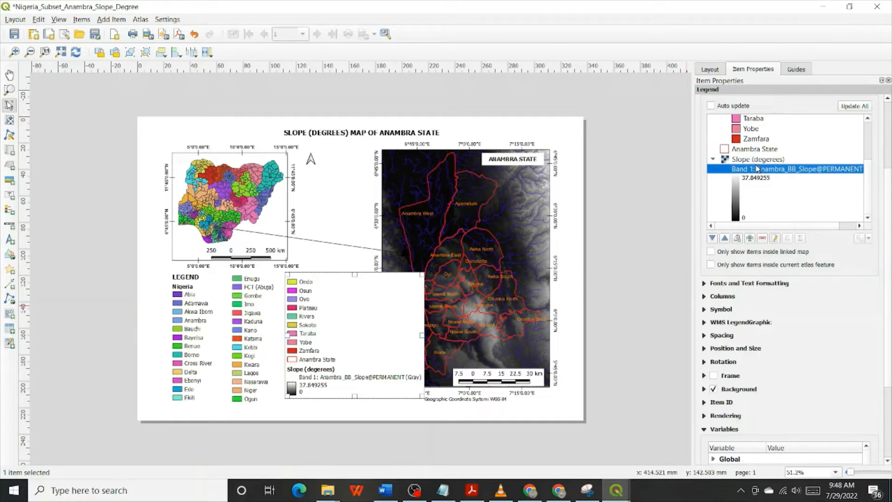
pyautogui.click(762, 238)
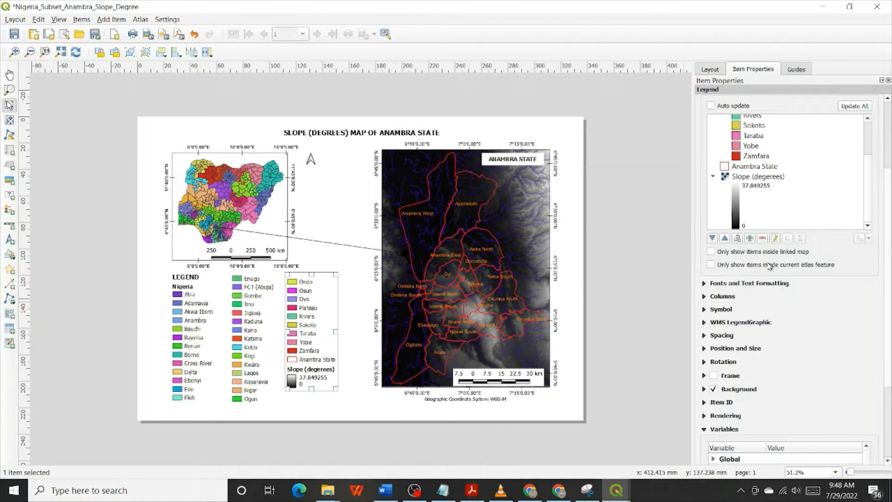
pyautogui.click(774, 178)
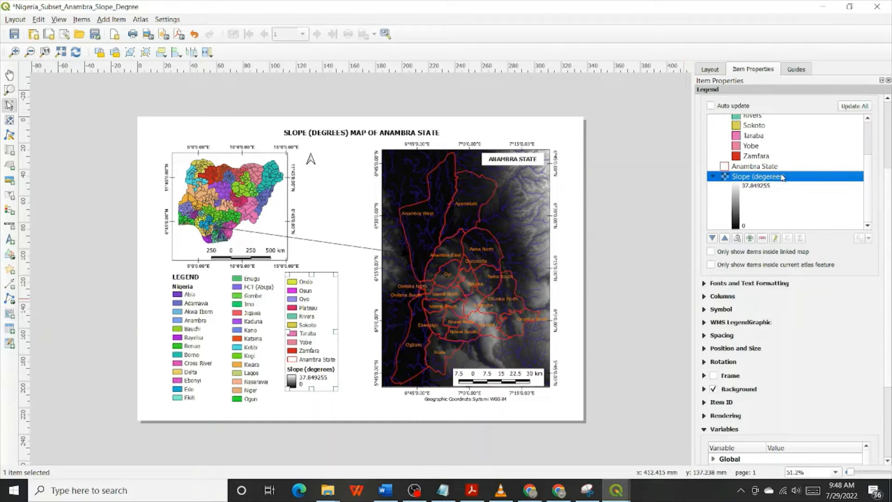
pyautogui.doubleClick(782, 177)
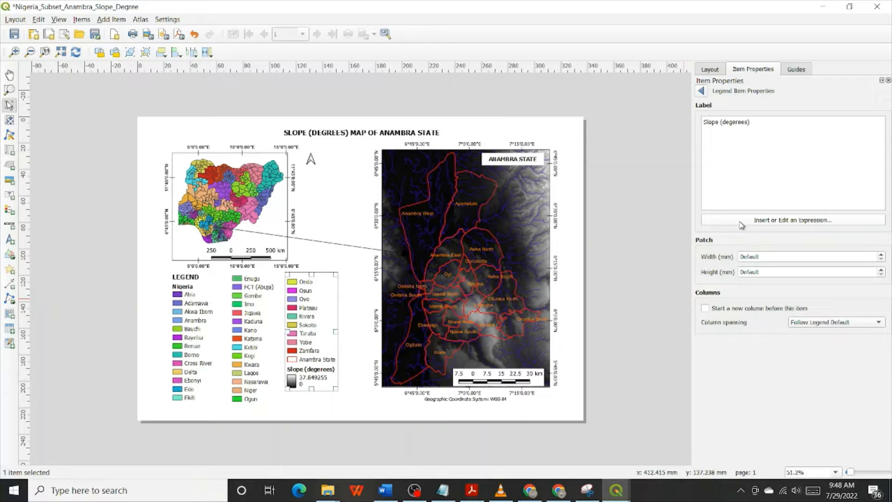
pyautogui.press('BackSpace')
pyautogui.click(701, 91)
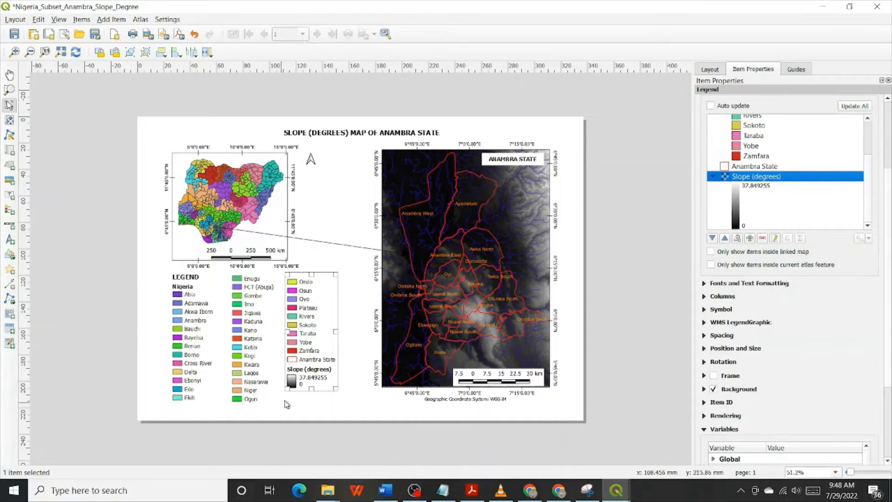
# Move the third legend column slightly down, bringing its lower end near the bottom of the other two columns
pyautogui.click(303, 334)
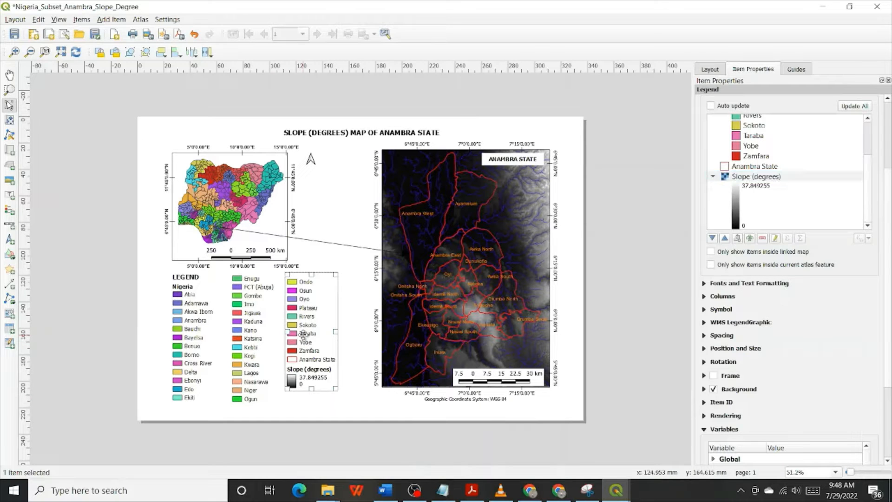
pyautogui.moveTo(303, 334); pyautogui.dragTo(305, 347)
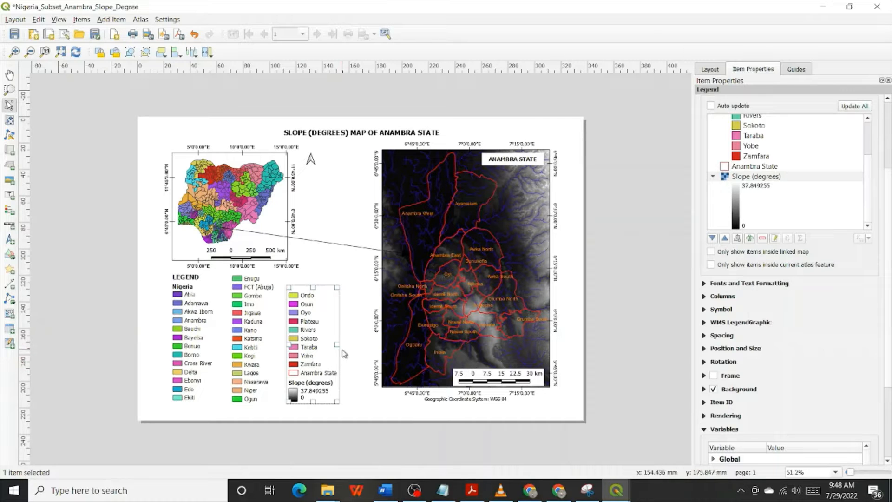
# Select all three legend columns together and move them slightly left and down on the page
pyautogui.moveTo(327, 361); pyautogui.dragTo(177, 390)
pyautogui.moveTo(246, 359)
pyautogui.mouseDown()
pyautogui.moveTo(229, 359)
pyautogui.moveTo(241, 363)
pyautogui.mouseUp()
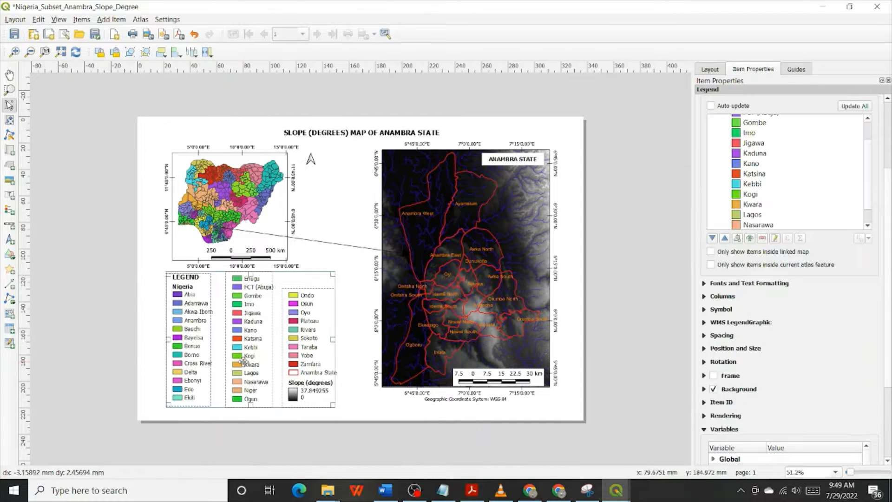
pyautogui.click(344, 369)
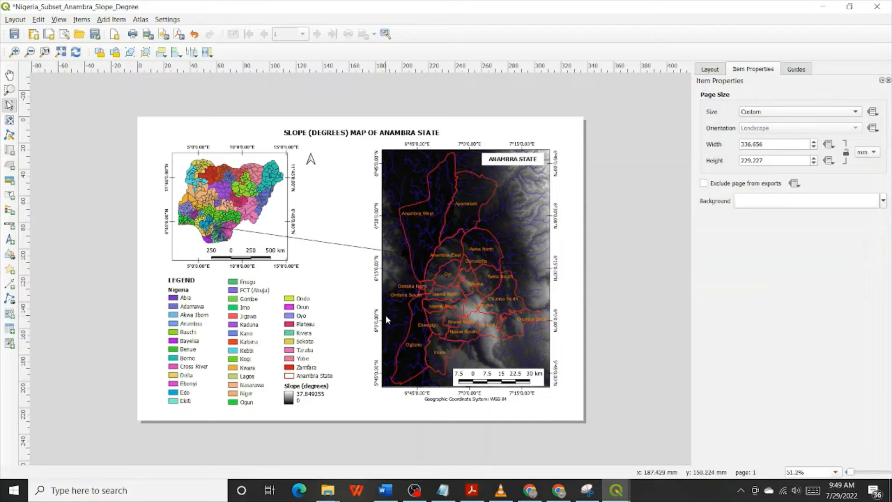
# Leave the slope layout for the main map canvas, shrink the maximized Layout Manager, and bring the Anambra map back into view
pyautogui.click(433, 241)
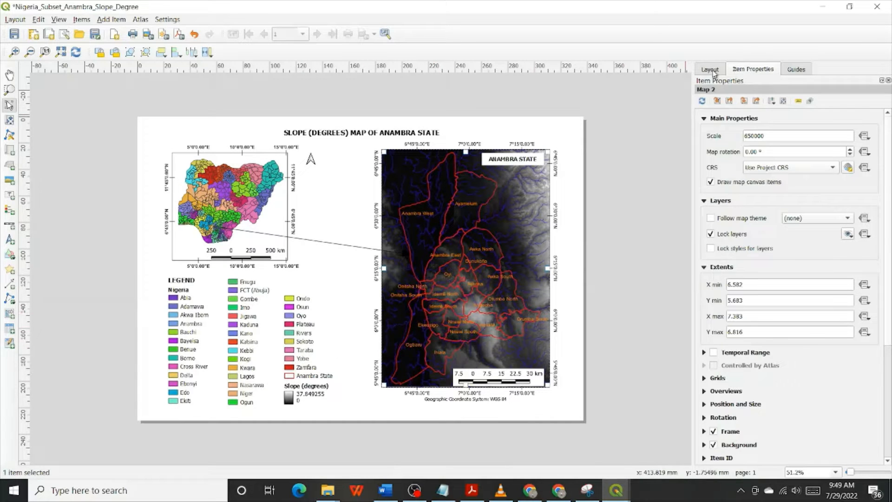
pyautogui.click(883, 8)
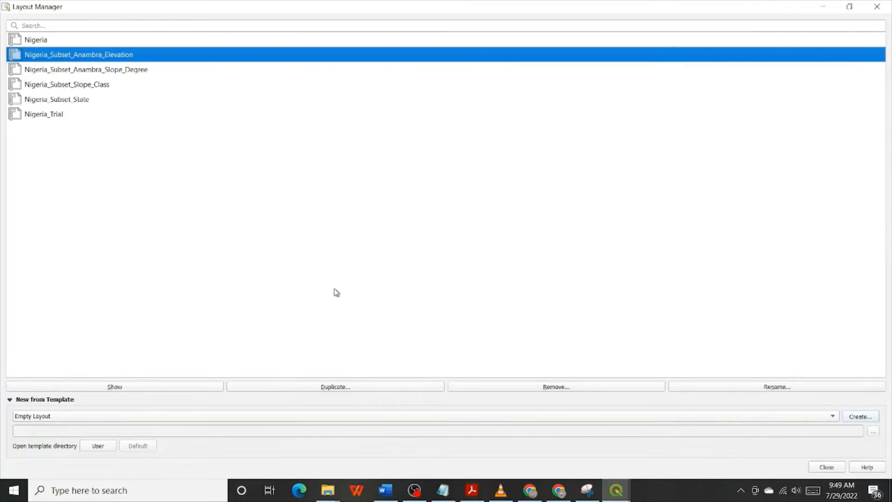
pyautogui.click(849, 6)
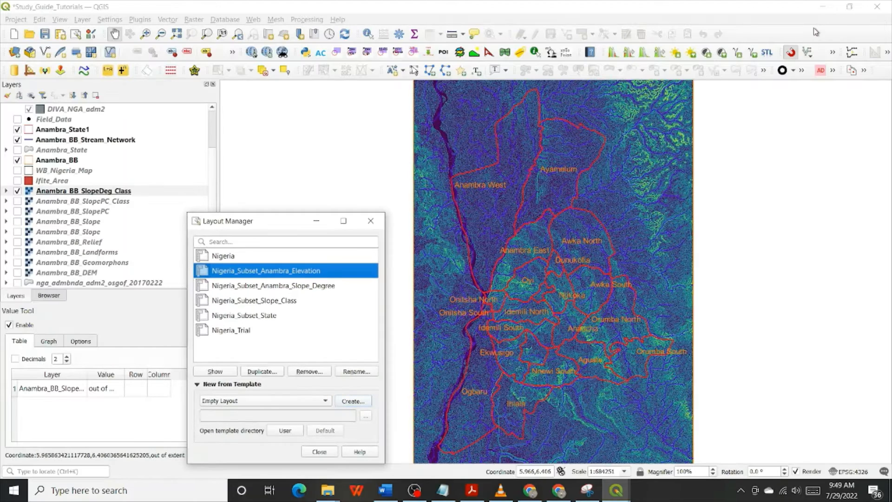
pyautogui.click(331, 173)
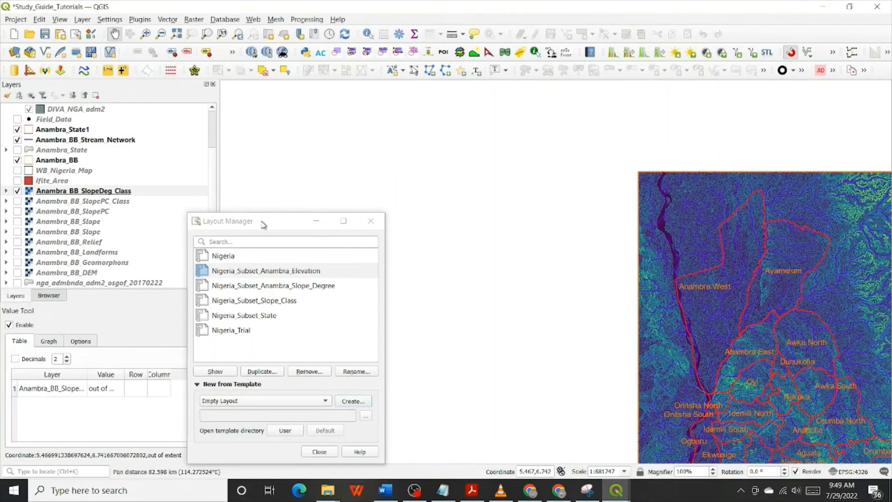
pyautogui.moveTo(766, 290); pyautogui.dragTo(620, 206)
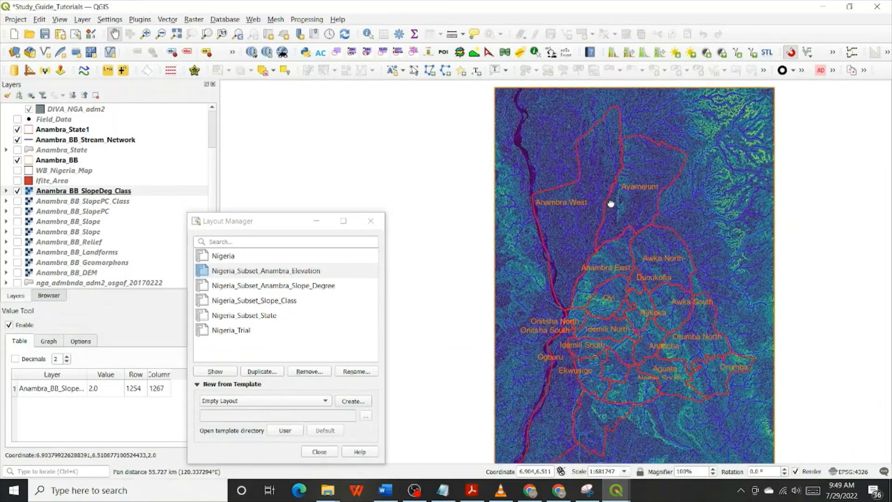
# Hide Anambra_BB_SlopeDeg_Class and show only the lower of the two Anambra_BB_Slope rasters beneath the boundaries and streams
pyautogui.click(18, 191)
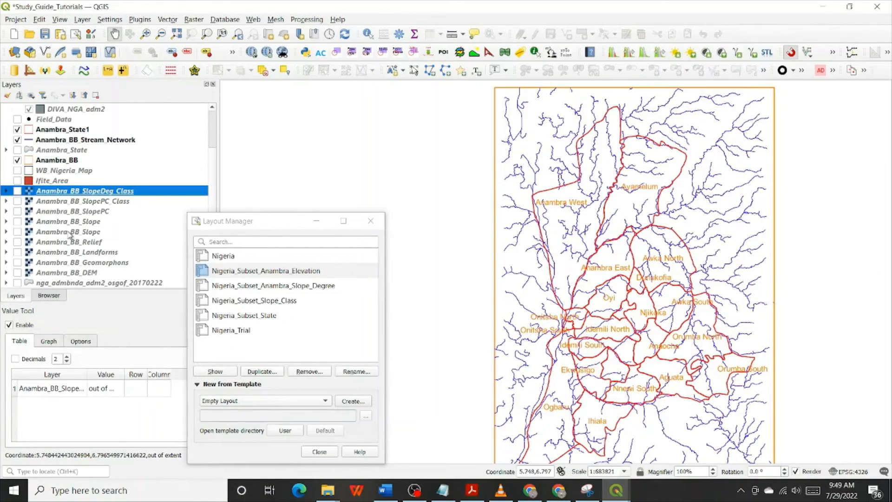
pyautogui.click(18, 221)
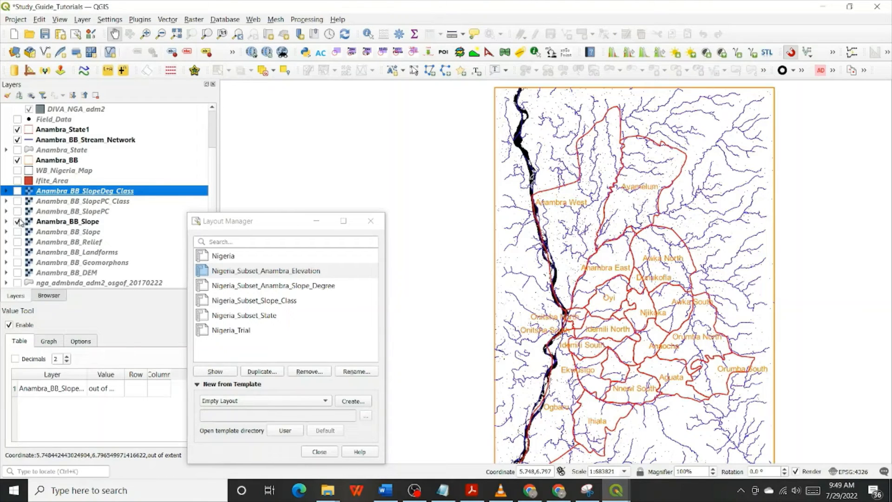
pyautogui.click(18, 201)
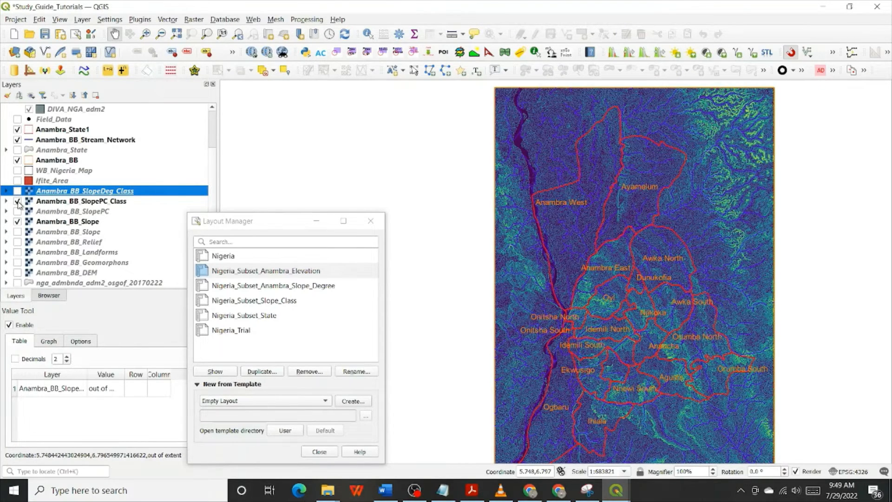
pyautogui.click(18, 201)
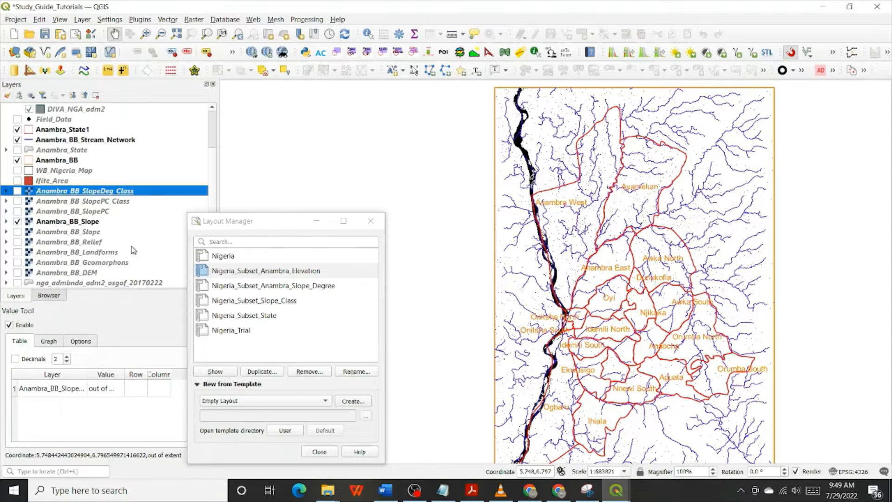
pyautogui.click(17, 232)
pyautogui.click(18, 222)
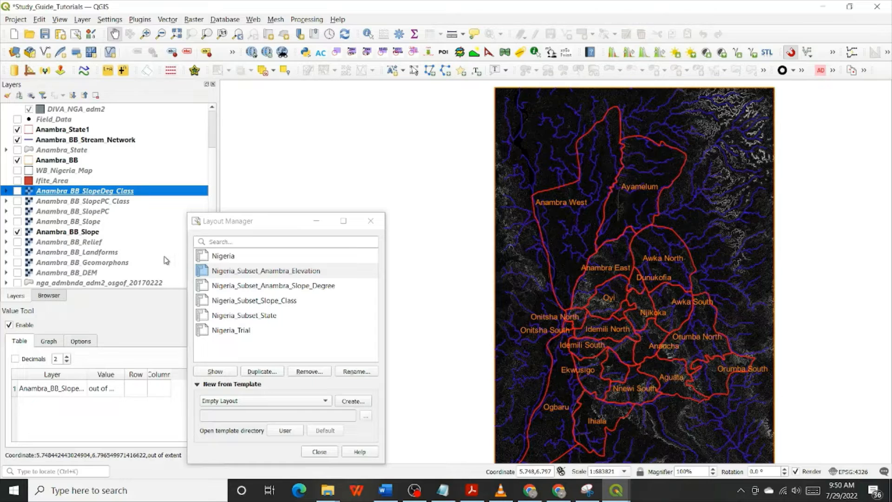
# Examine the value ranges of the Anambra_BB_SlopePC, Anambra_BB_Relief and upper Anambra_BB_Slope rasters in the layer tree
pyautogui.click(6, 211)
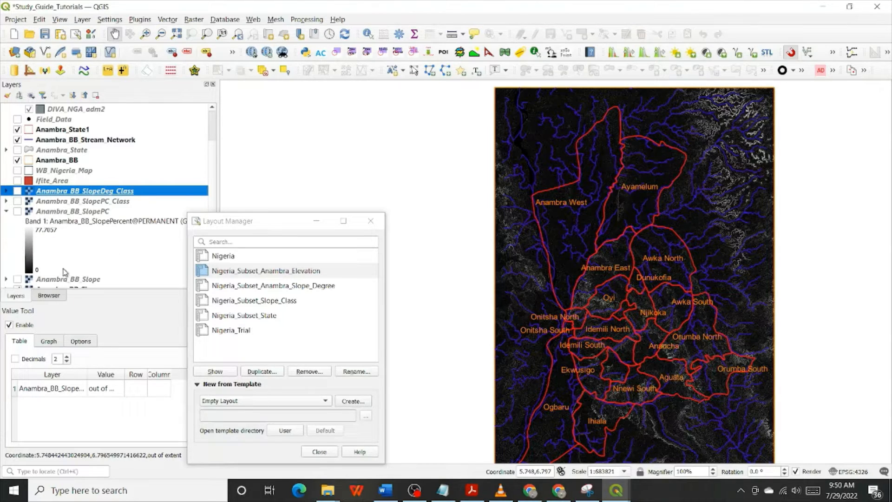
pyautogui.click(6, 212)
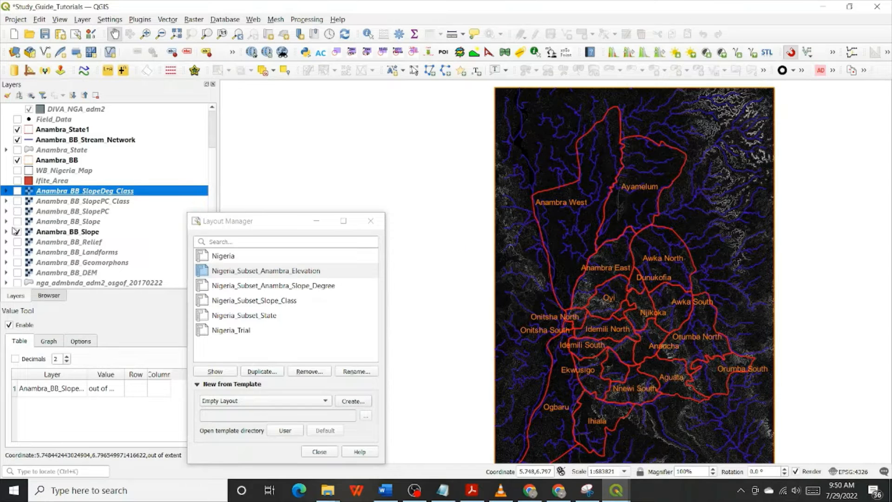
pyautogui.click(6, 231)
pyautogui.click(6, 242)
pyautogui.scroll(-1, 7, 246)
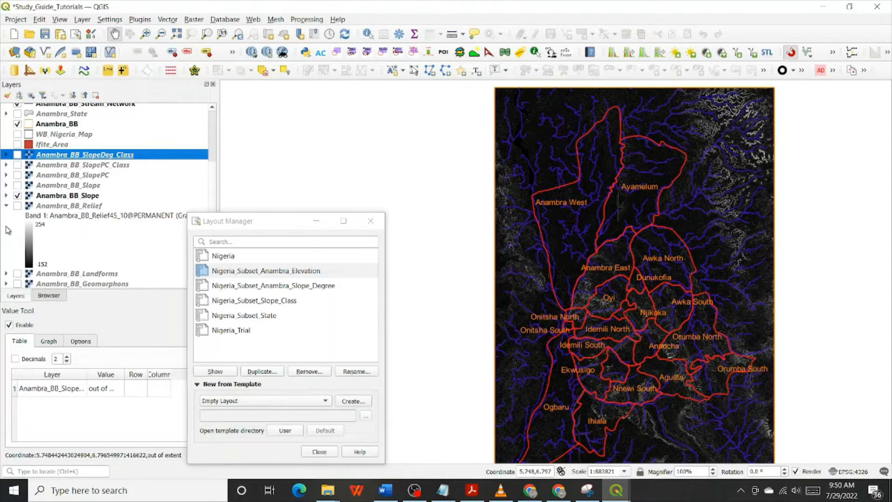
pyautogui.click(6, 206)
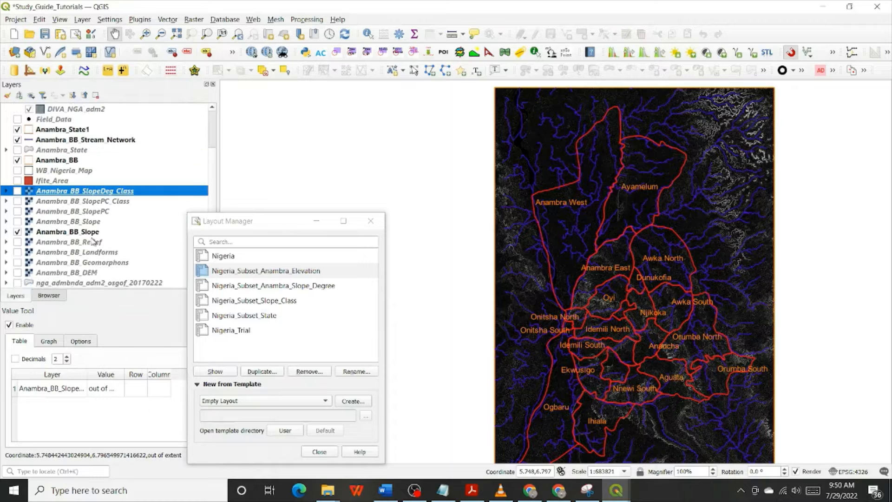
pyautogui.click(6, 221)
pyautogui.scroll(-2, 42, 235)
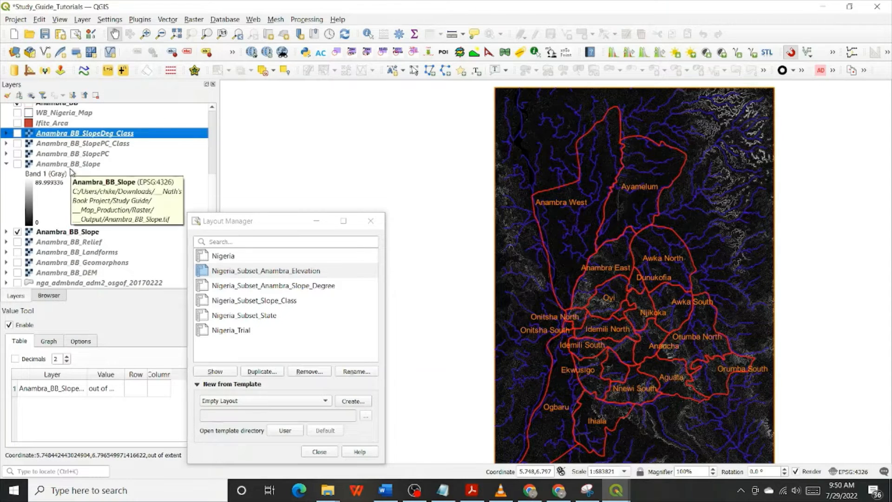
pyautogui.click(6, 164)
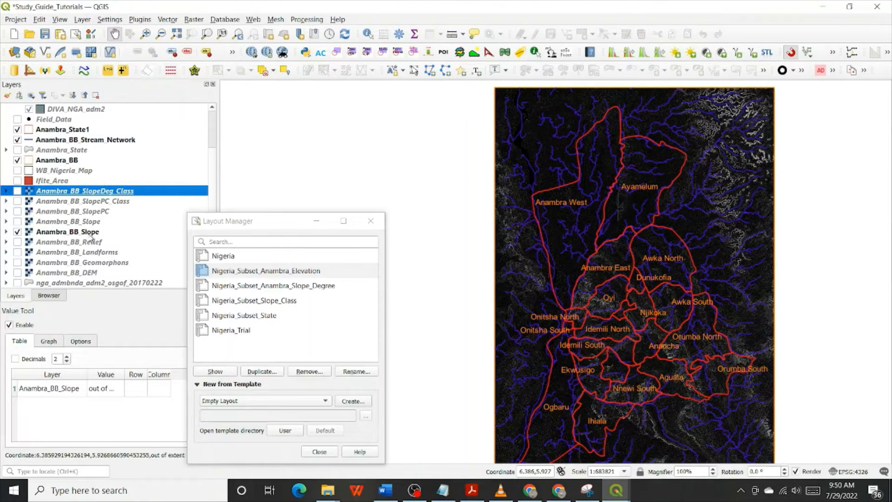
# Set the maximum value of the lower Anambra_BB_Slope raster's gray symbology to 37.85
pyautogui.click(7, 231)
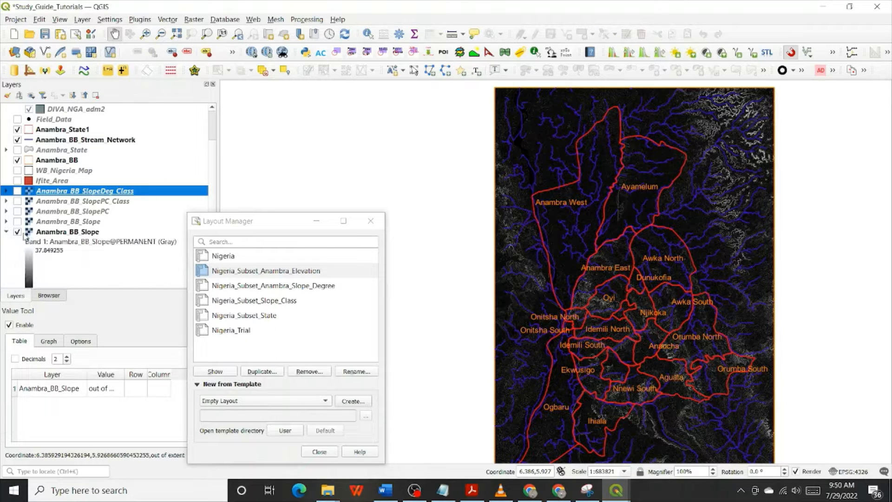
pyautogui.doubleClick(53, 254)
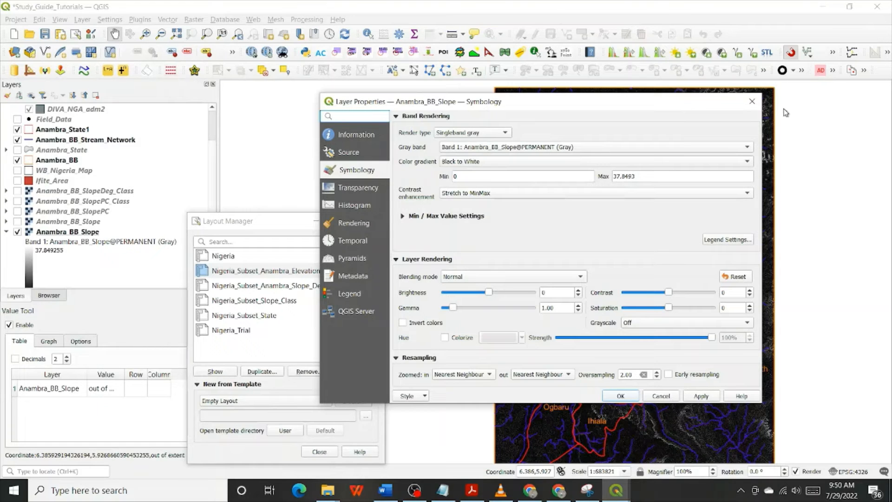
pyautogui.click(752, 102)
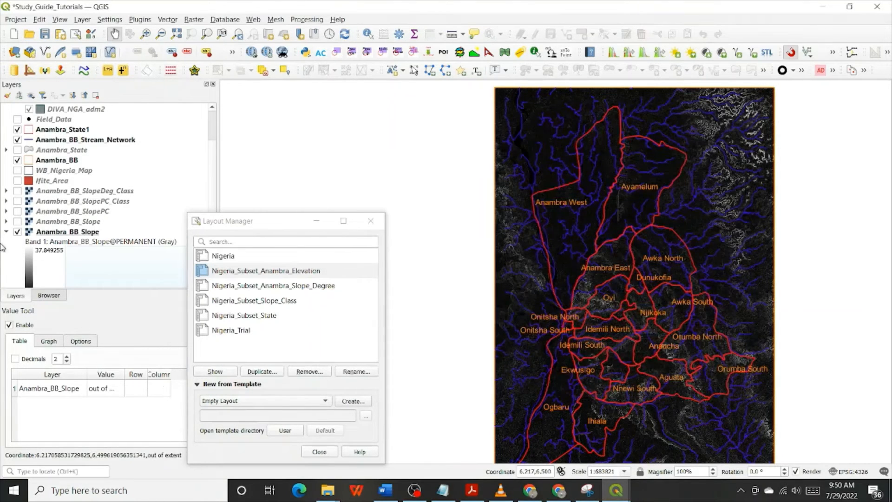
pyautogui.scroll(-1, 45, 255)
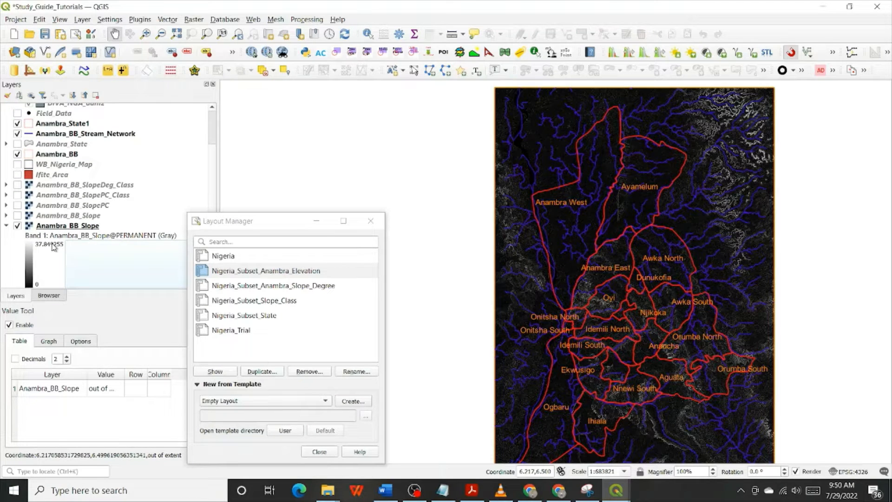
pyautogui.doubleClick(53, 246)
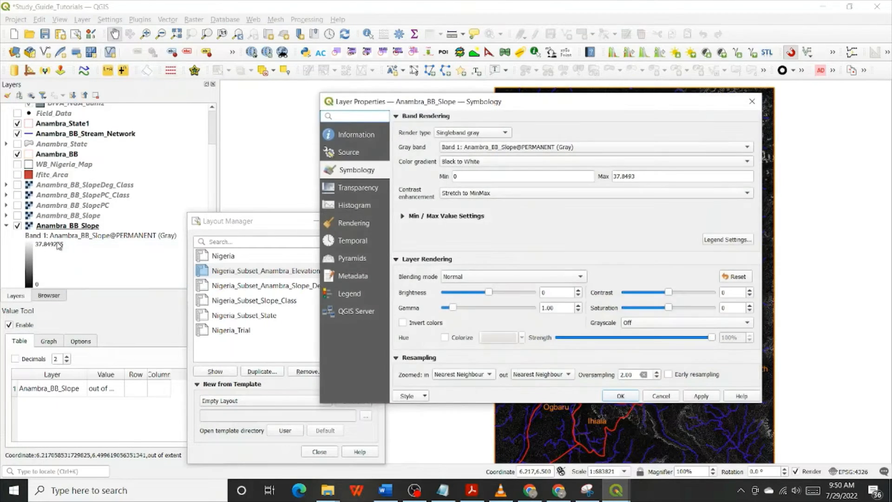
pyautogui.click(638, 175)
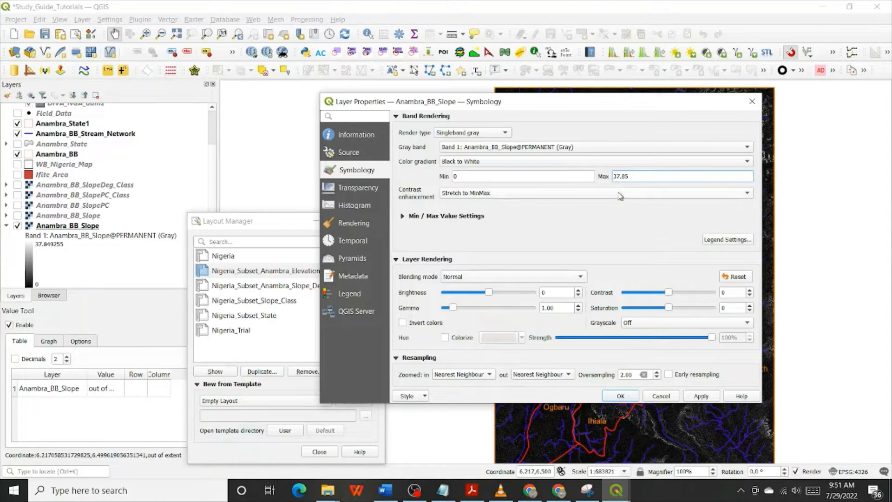
pyautogui.click(620, 397)
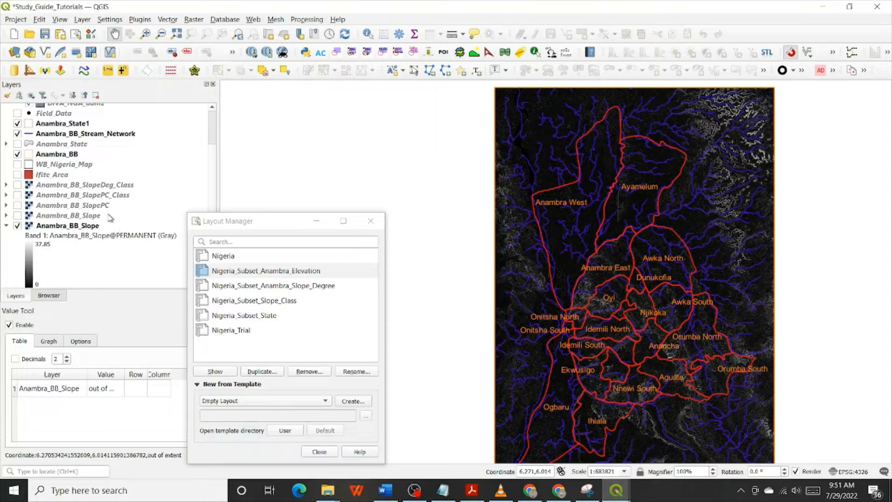
# Return to the slope layout, unlock the Anambra map's layers to load the current slope raster, and lock them again
pyautogui.scroll(-1, 110, 218)
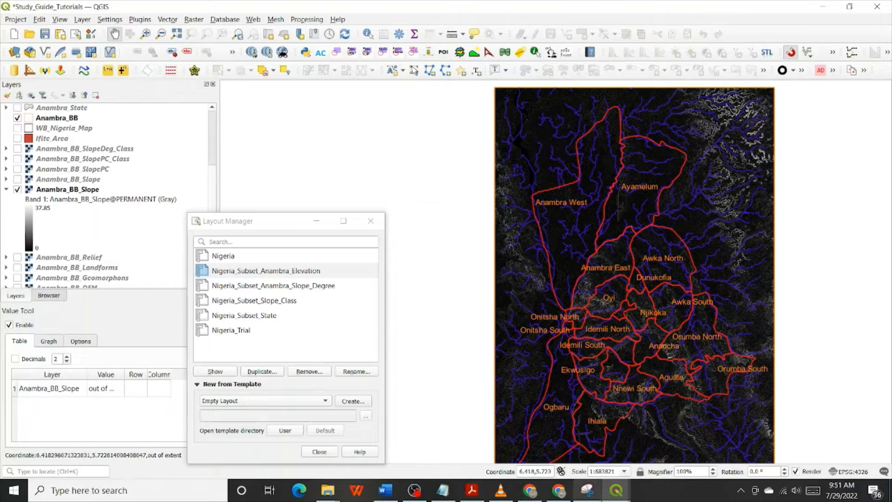
pyautogui.moveTo(622, 488)
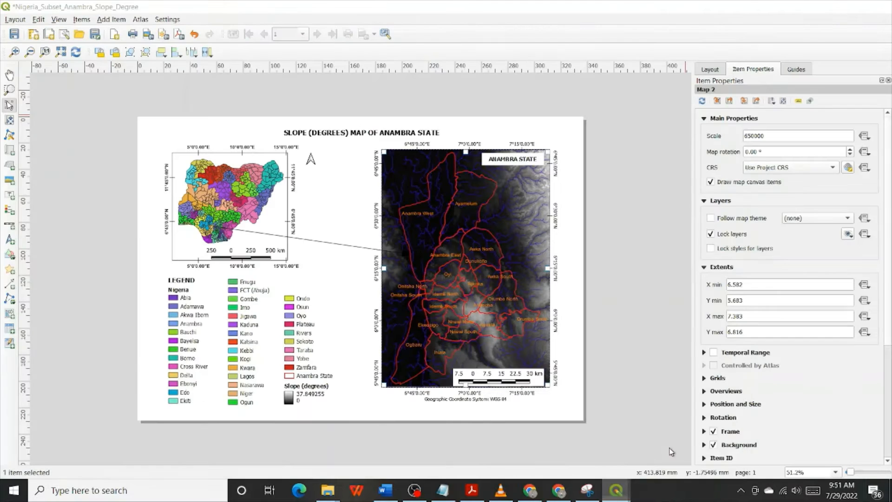
pyautogui.click(678, 441)
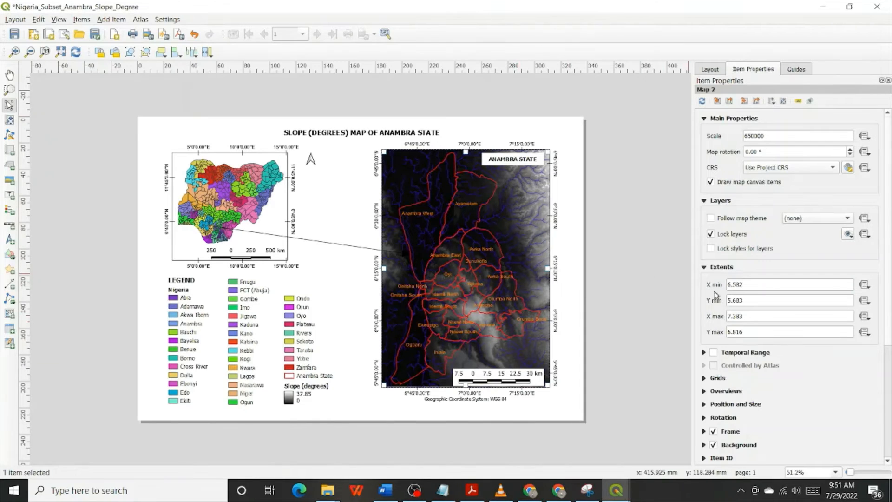
pyautogui.click(733, 235)
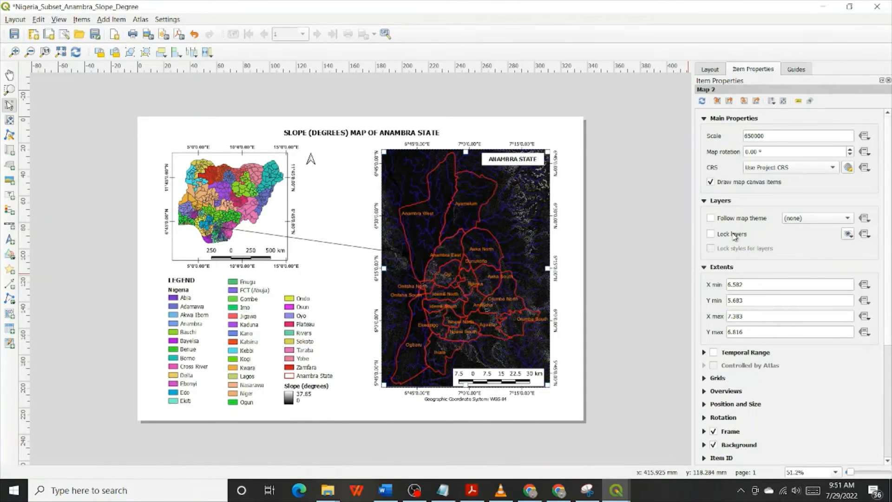
pyautogui.click(733, 235)
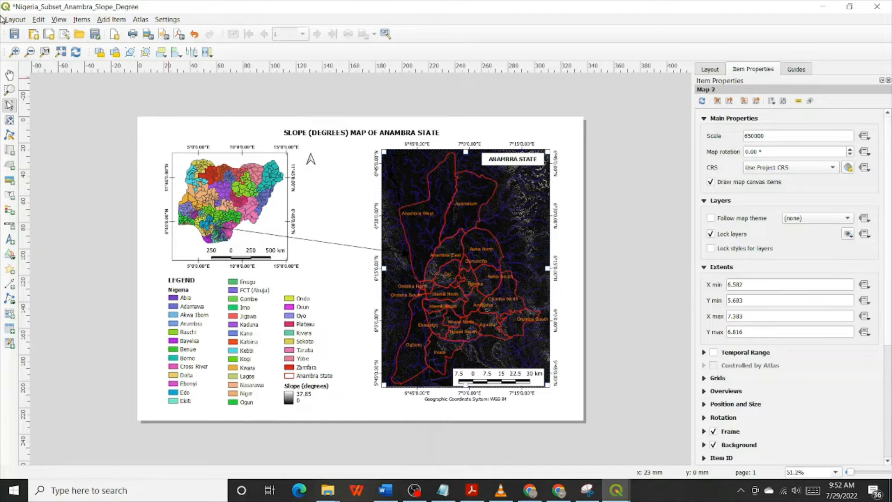
# Save the project from the Nigeria_Subset_Anambra_Slope_Degree layout and close the layout
pyautogui.click(15, 34)
pyautogui.click(880, 7)
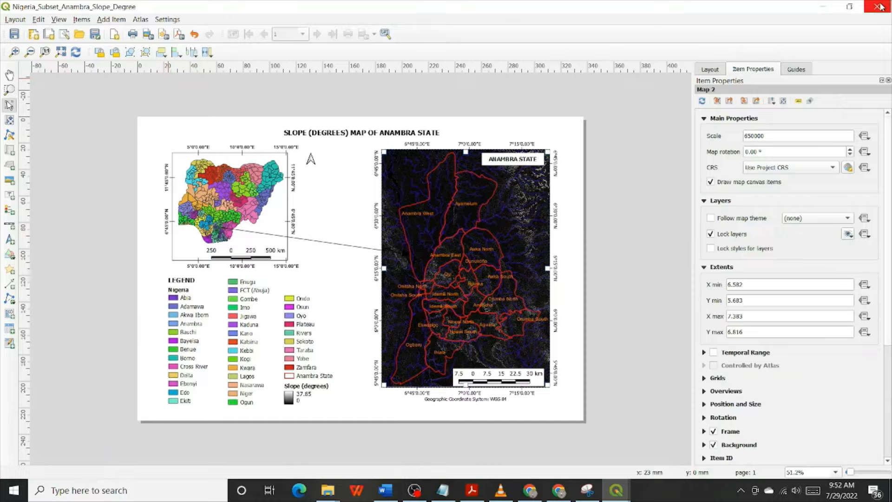
pyautogui.click(880, 7)
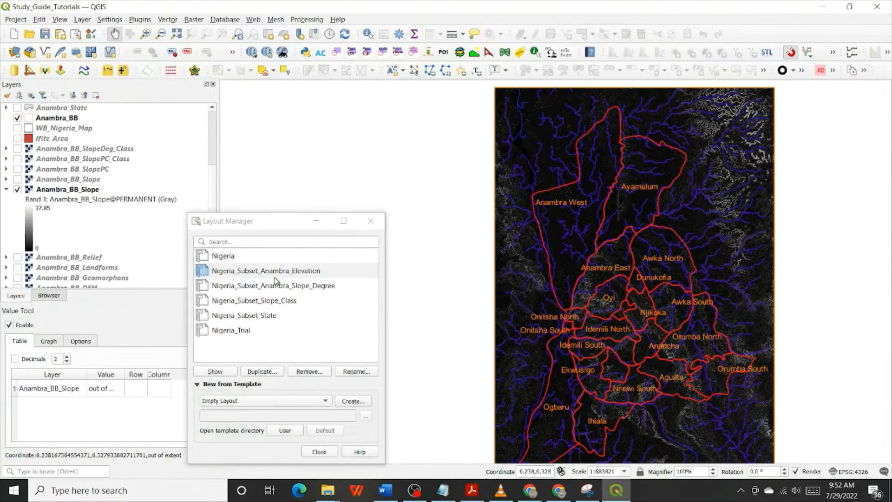
pyautogui.click(279, 288)
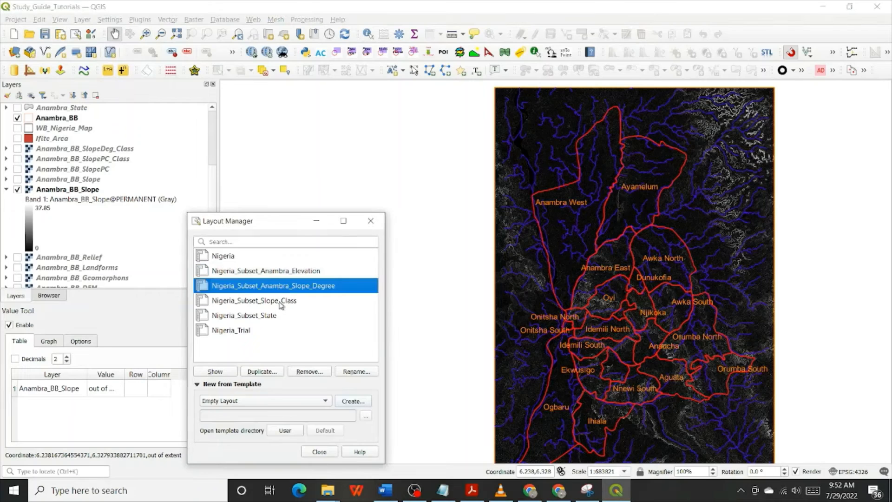
pyautogui.click(280, 302)
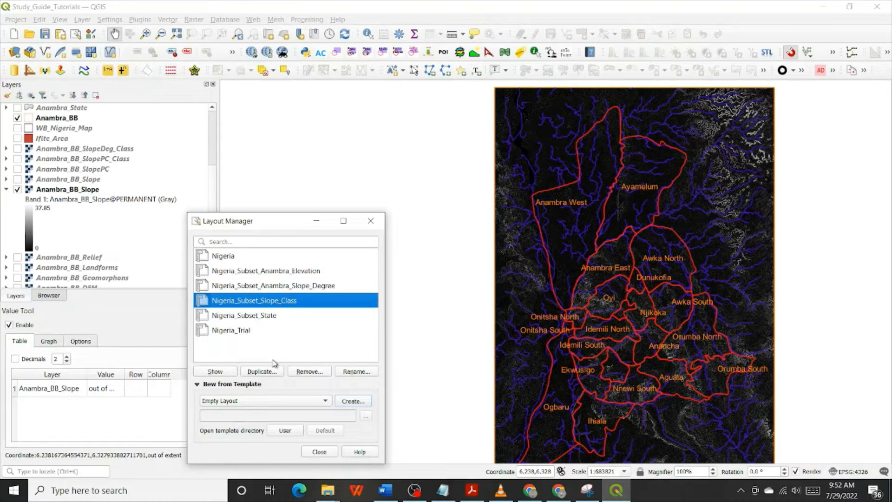
pyautogui.click(261, 372)
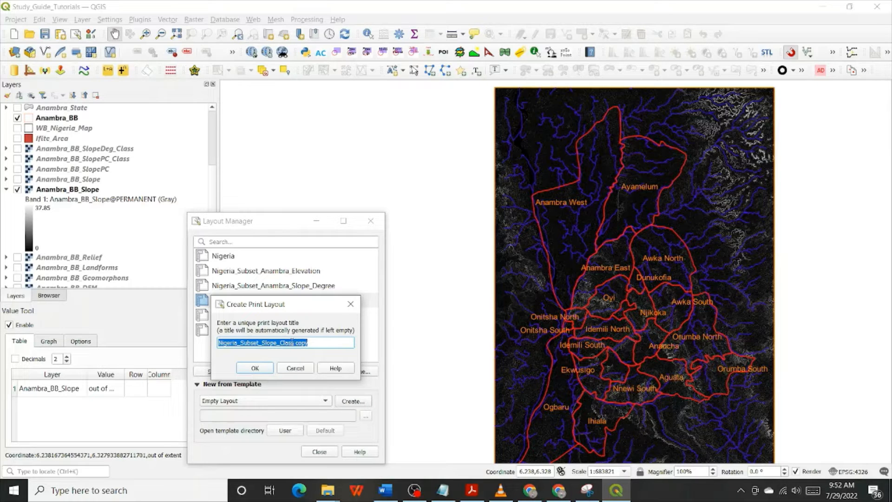
pyautogui.click(350, 304)
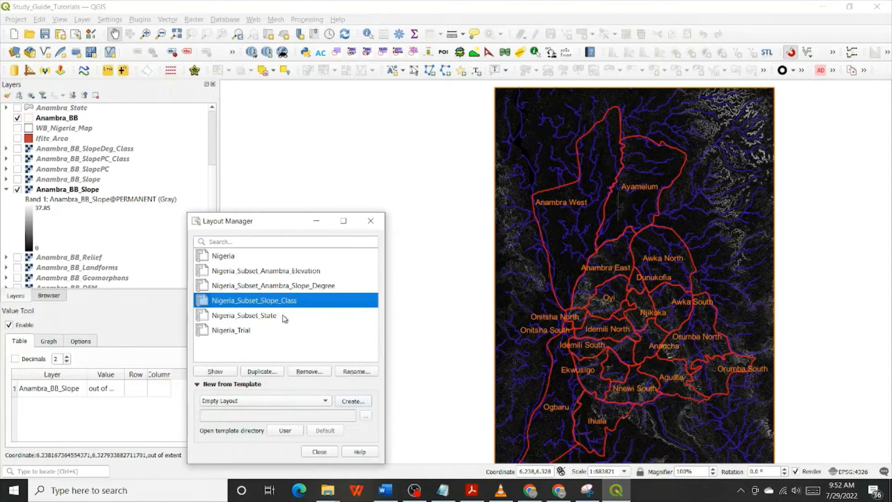
# Duplicate the Nigeria_Subset_Anambra_Slope_Degree layout under the title Nigeria_Subset_Anambra_Slope_Percent
pyautogui.click(274, 285)
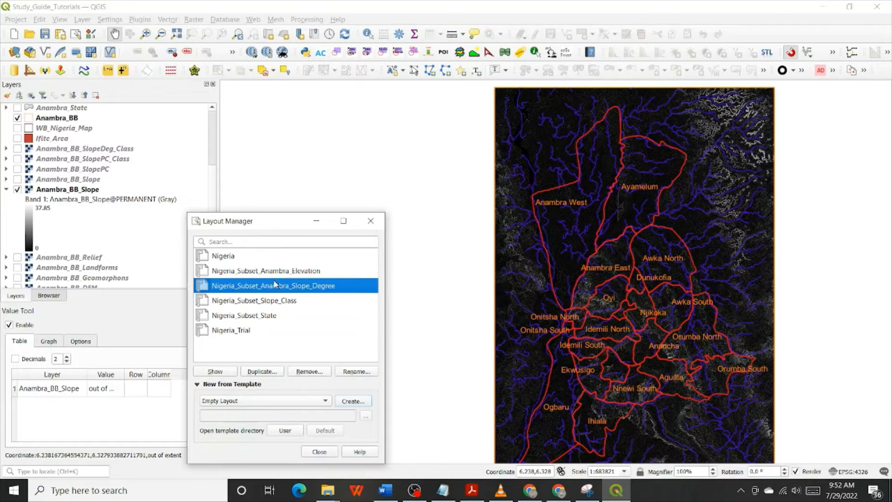
pyautogui.click(261, 371)
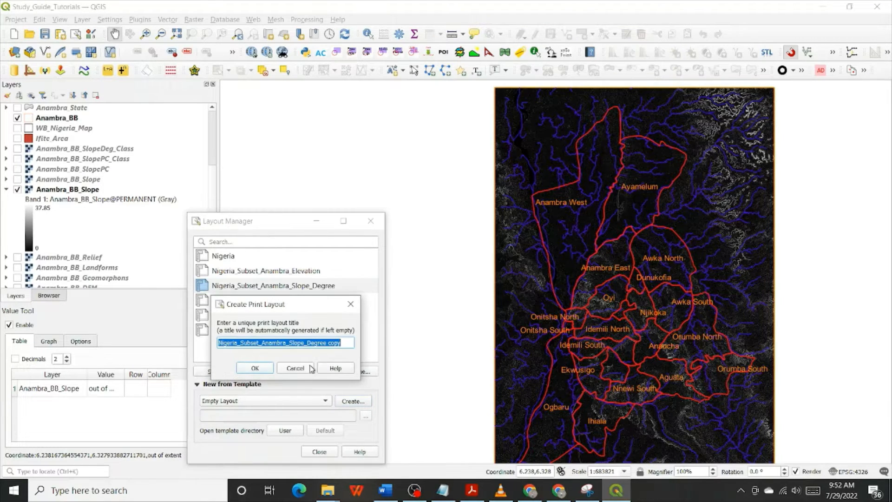
pyautogui.doubleClick(314, 344)
pyautogui.click(314, 343)
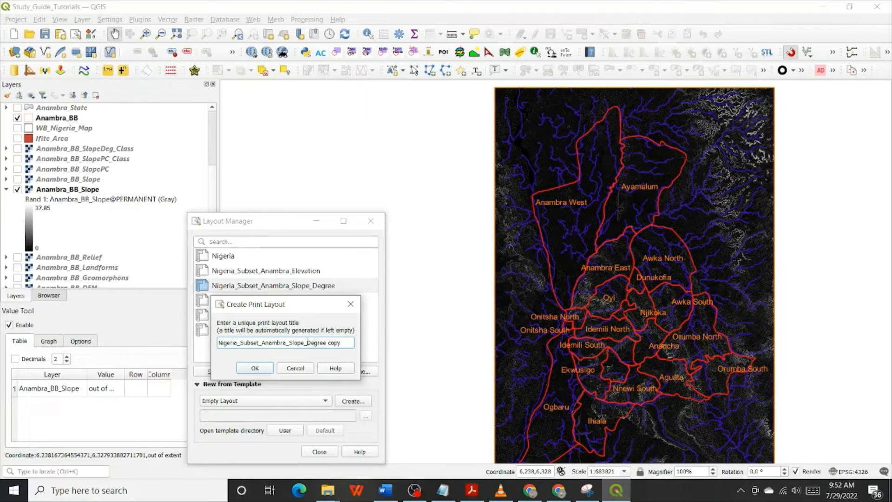
pyautogui.moveTo(307, 343); pyautogui.dragTo(398, 343)
pyautogui.write('Percent')
pyautogui.click(255, 368)
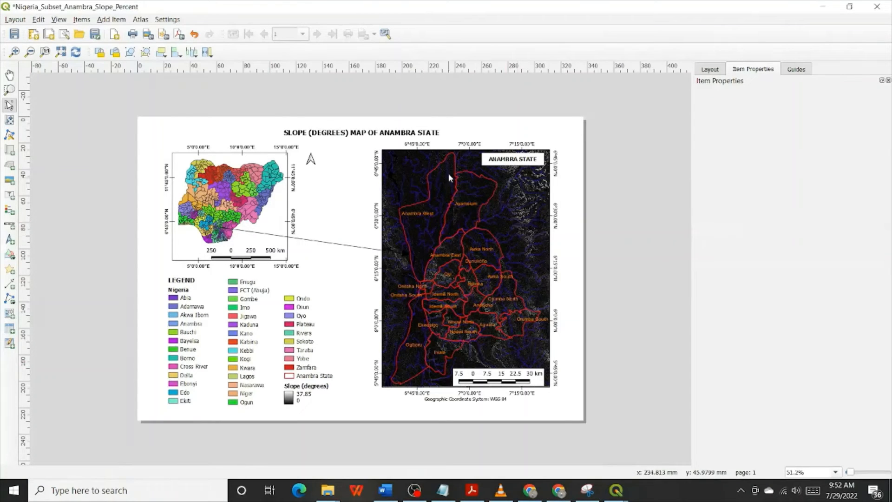
# Change the layout's title label to read SLOPE (PERCENT) MAP OF ANAMBRA STATE
pyautogui.click(365, 131)
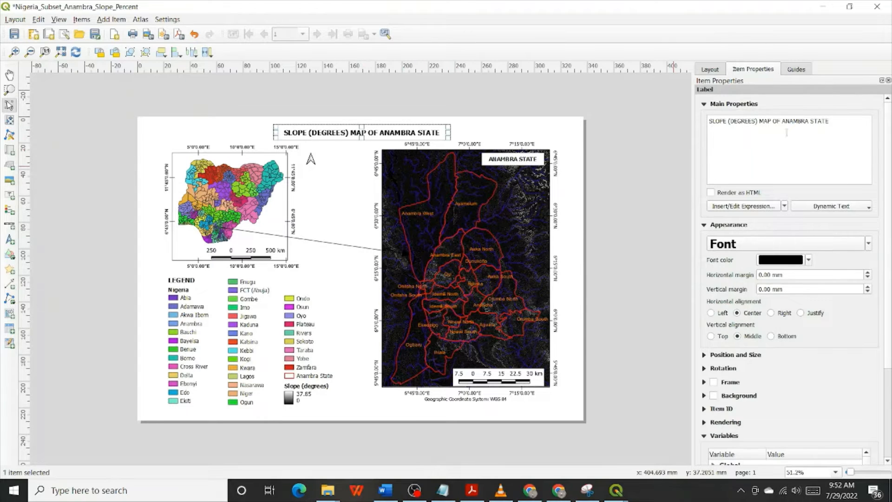
pyautogui.doubleClick(737, 120)
pyautogui.write('PERC')
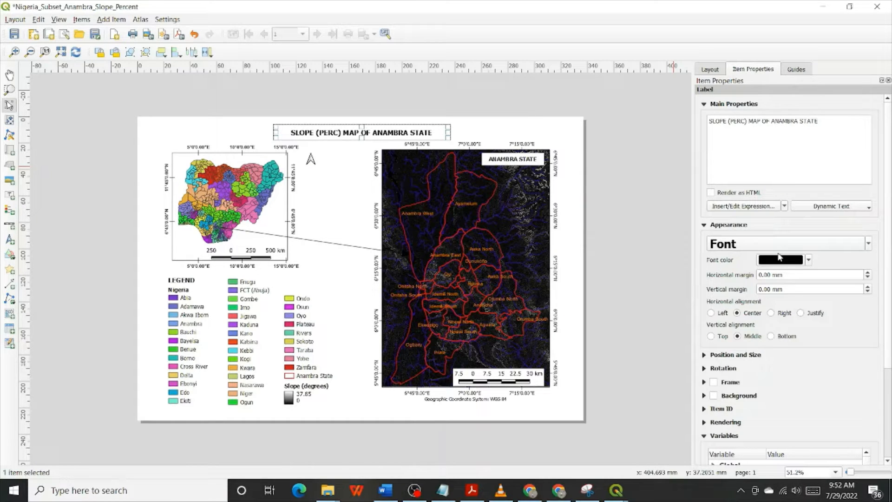
pyautogui.write('ENT')
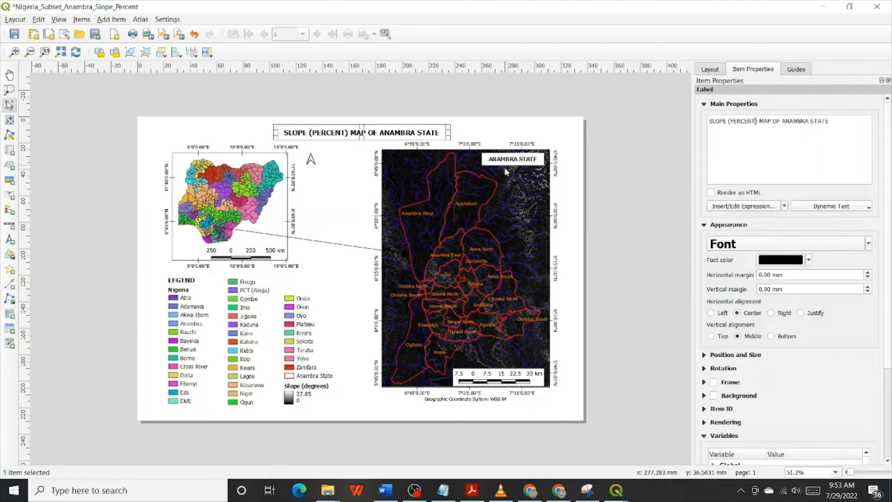
# In the main map window, hide the Anambra_BB_Slope raster and show Anambra_BB_SlopePC, then return to the Slope_Percent layout
pyautogui.click(469, 255)
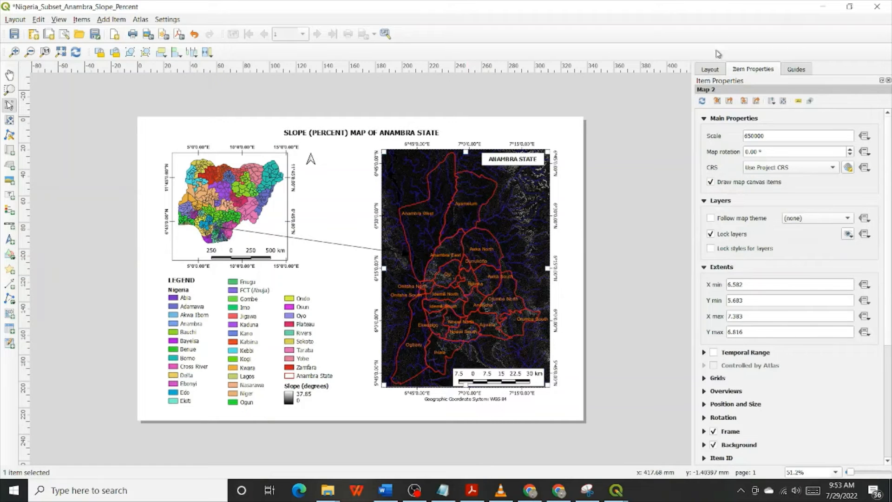
pyautogui.click(823, 6)
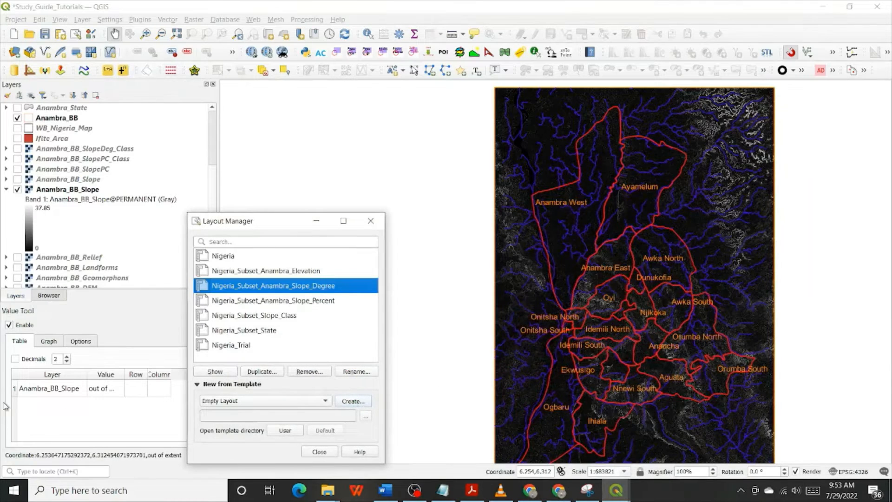
pyautogui.click(18, 189)
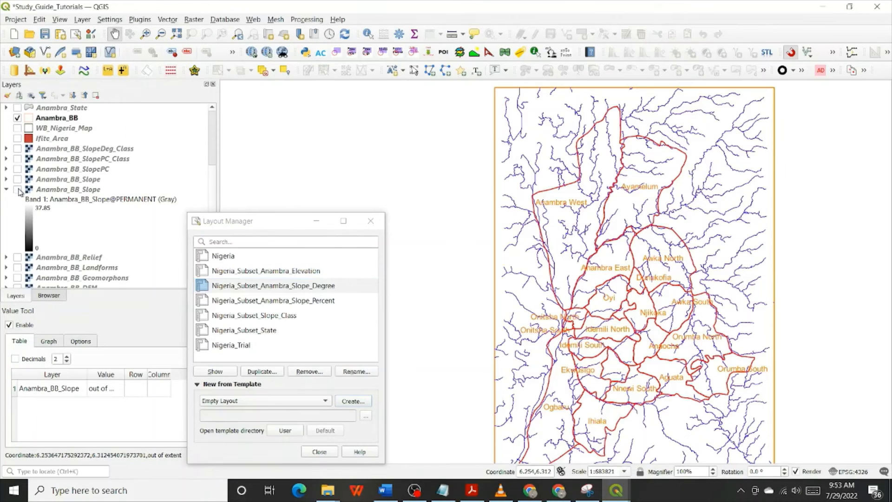
pyautogui.click(6, 189)
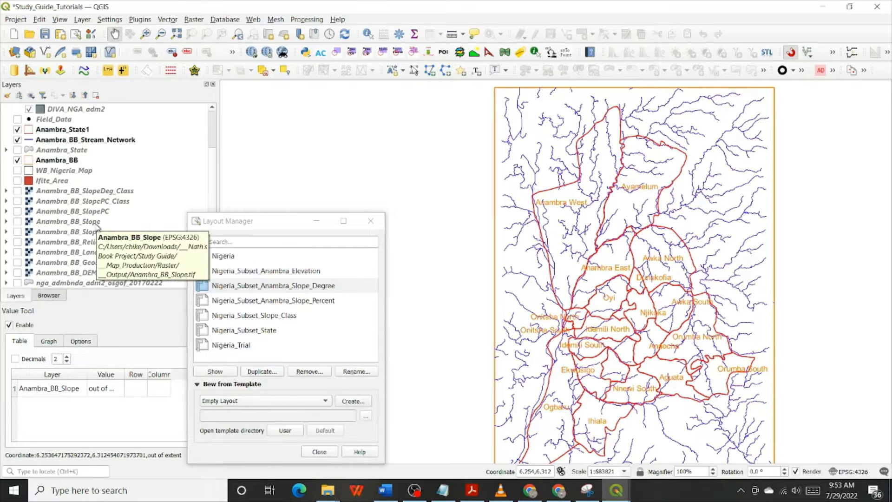
pyautogui.click(18, 211)
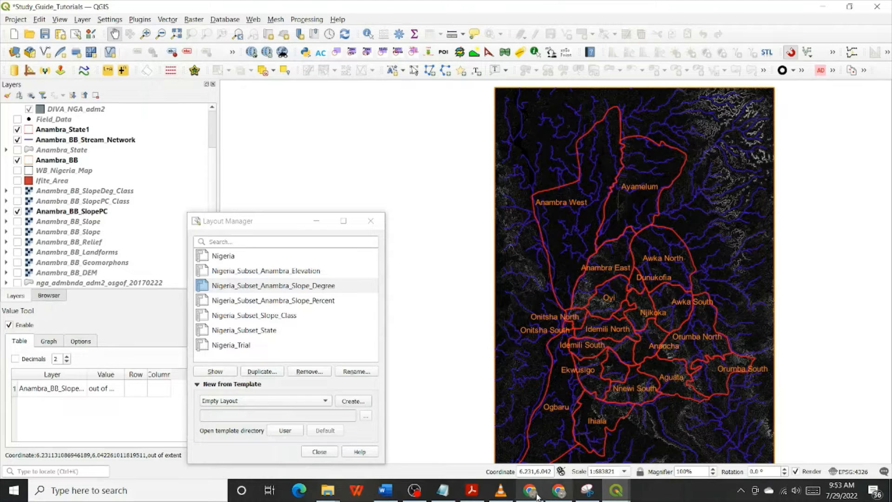
pyautogui.moveTo(615, 490)
pyautogui.click(660, 442)
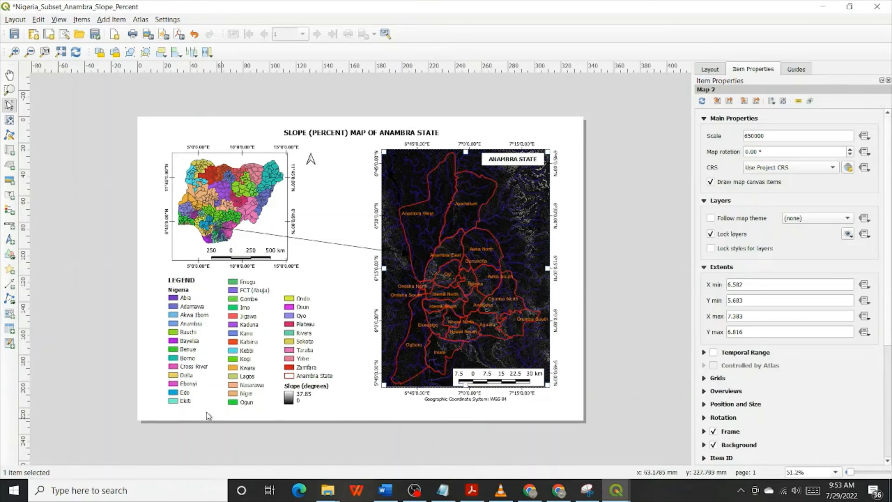
# Relabel the Slope (degrees) entry in the layout's third-column legend as Slope (%)
pyautogui.click(302, 384)
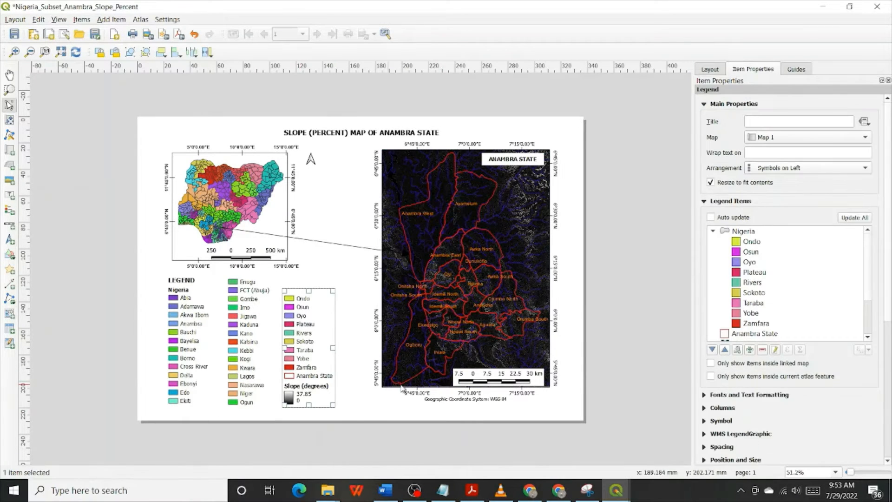
pyautogui.click(755, 333)
pyautogui.scroll(-2, 755, 334)
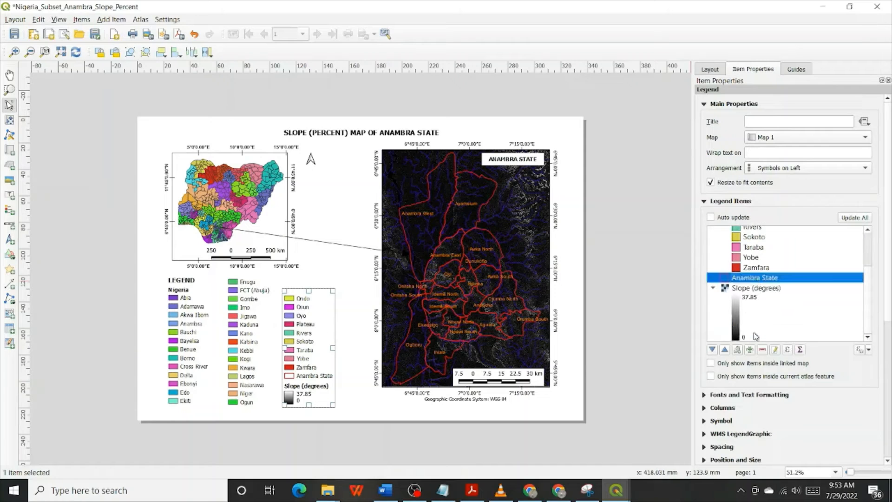
pyautogui.doubleClick(755, 288)
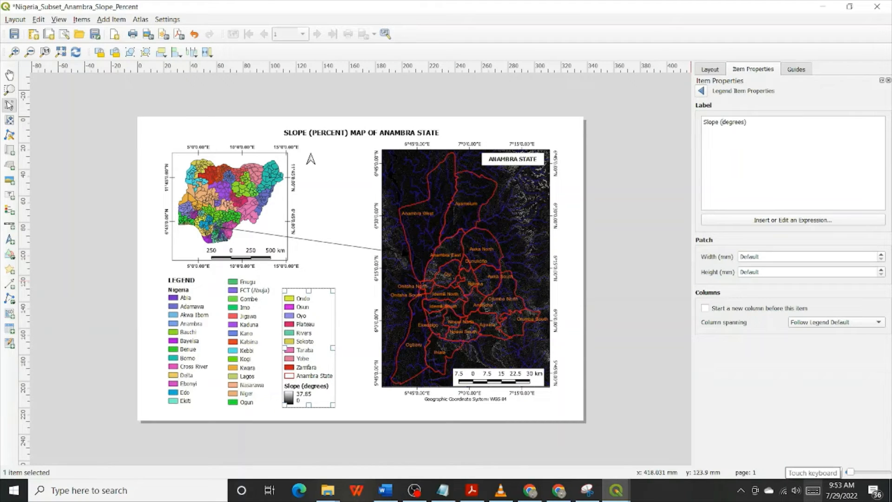
pyautogui.write('%')
pyautogui.press('Delete')
pyautogui.press('Delete')
pyautogui.press('Delete')
pyautogui.press('Delete')
pyautogui.press('Delete')
pyautogui.press('Delete')
pyautogui.press('Delete')
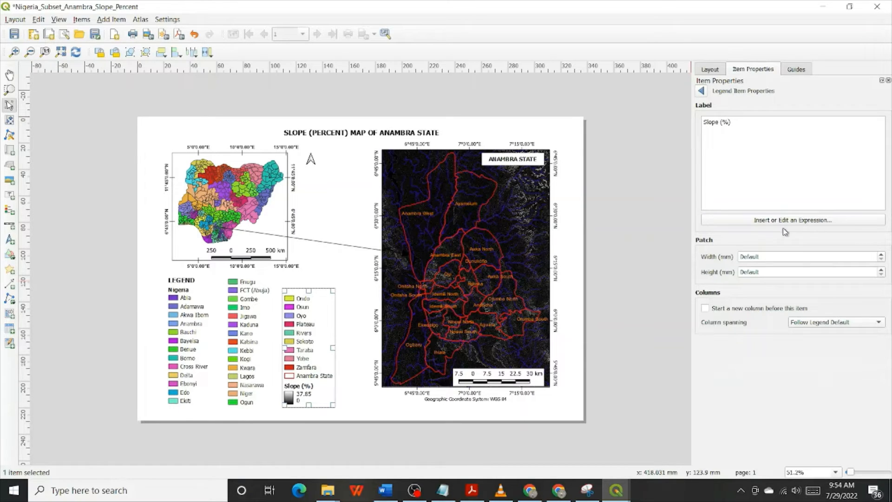
pyautogui.click(700, 91)
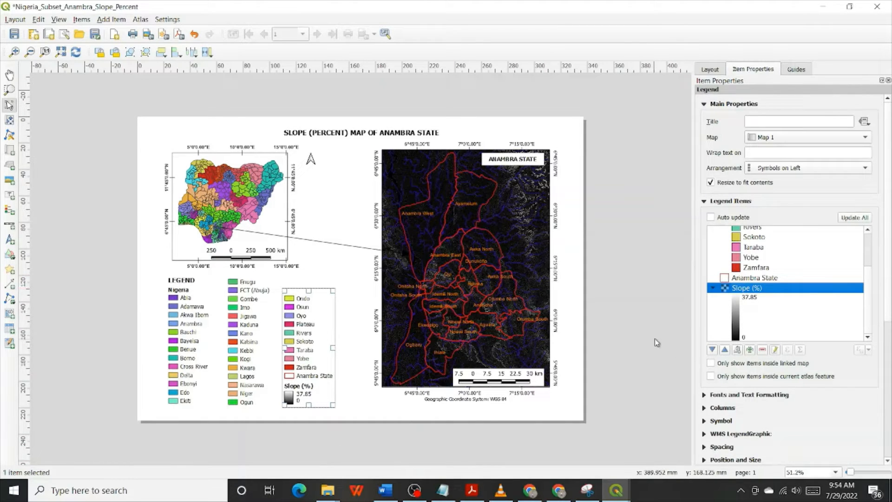
# Remove the existing slope entry from the legend and add the Anambra_BB_SlopePC layer in its place
pyautogui.click(764, 350)
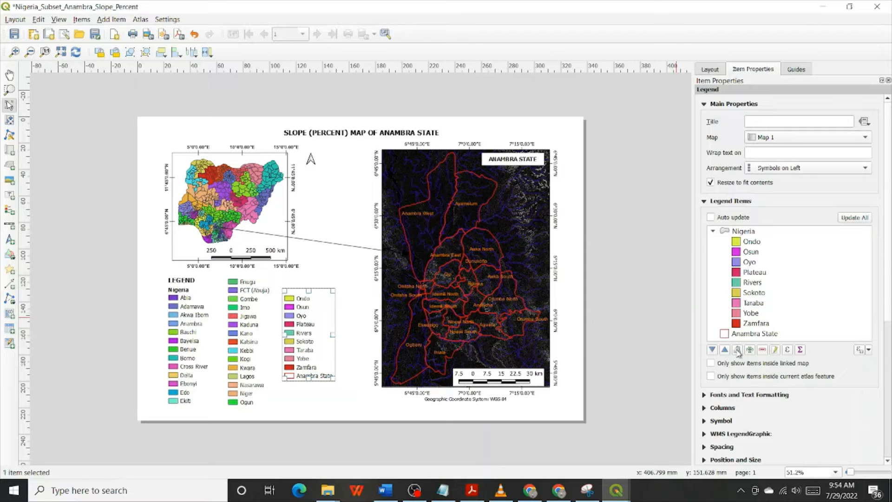
pyautogui.click(750, 350)
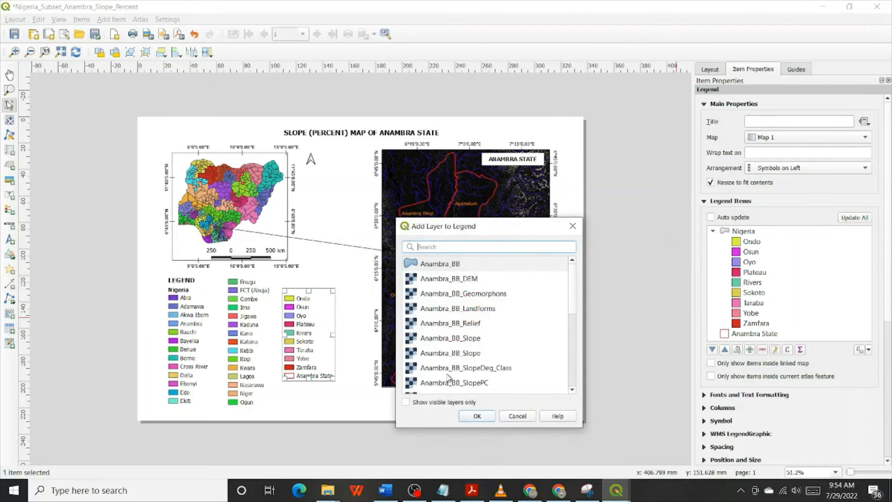
pyautogui.click(464, 384)
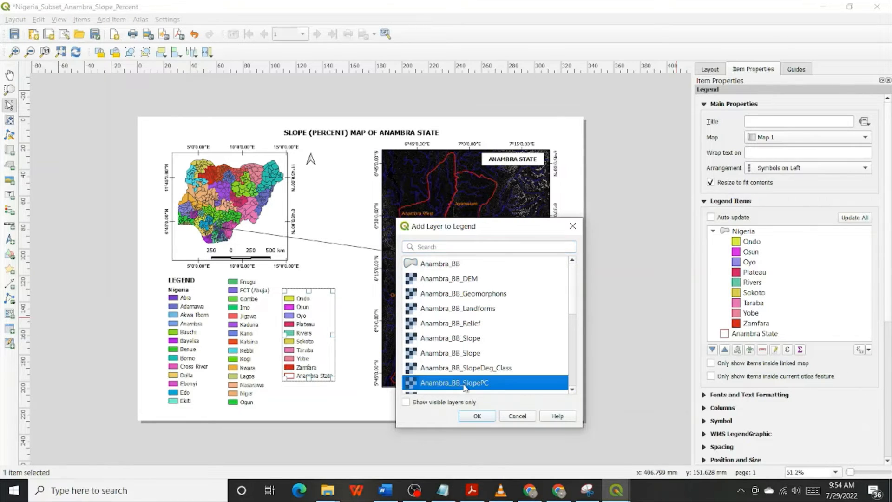
pyautogui.scroll(-1, 490, 371)
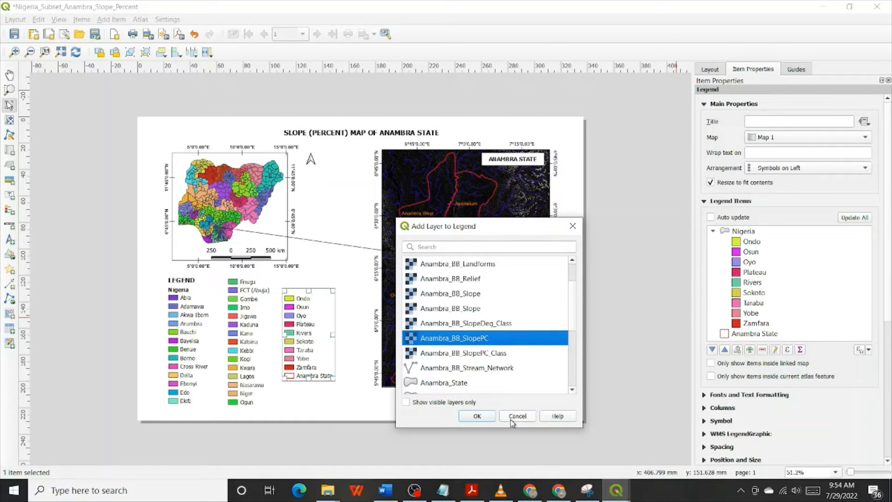
pyautogui.click(486, 417)
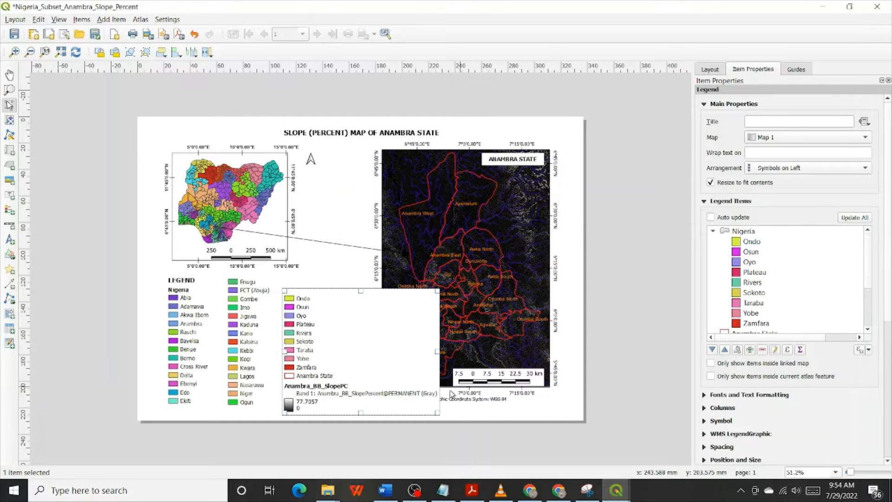
# Remove the Band 1 description line under Anambra_BB_SlopePC from the legend
pyautogui.click(768, 324)
pyautogui.scroll(-2, 767, 324)
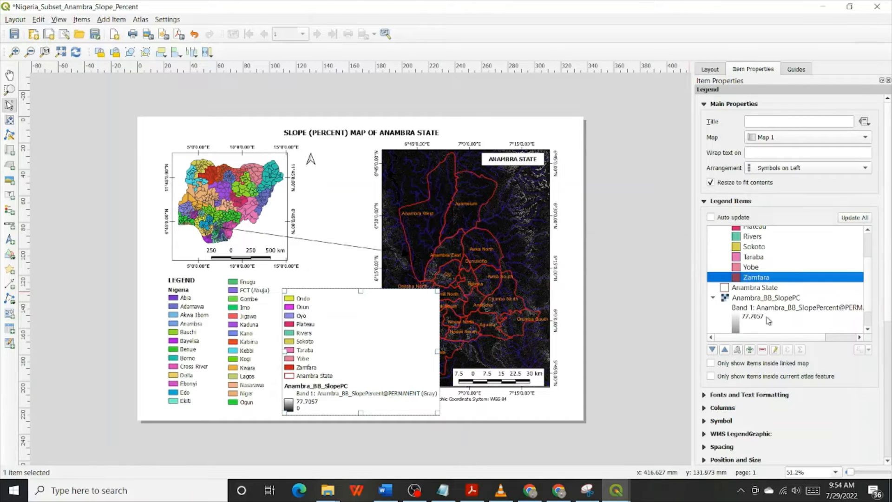
pyautogui.click(767, 308)
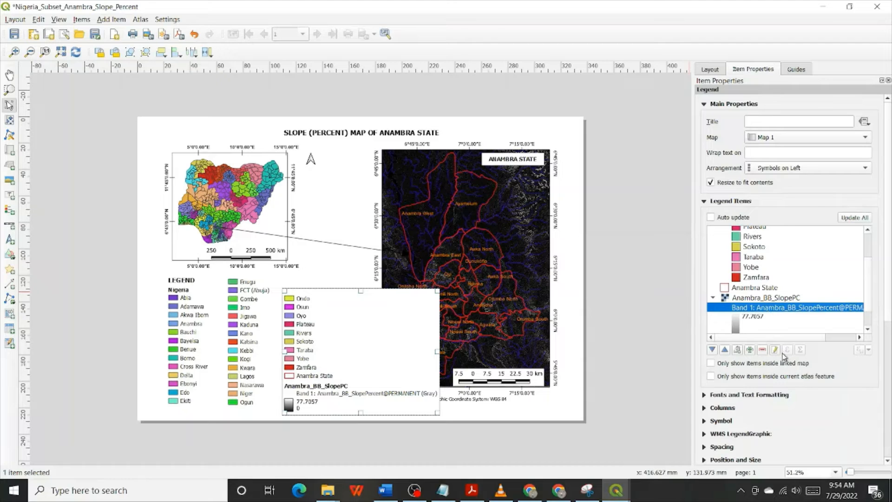
pyautogui.click(764, 350)
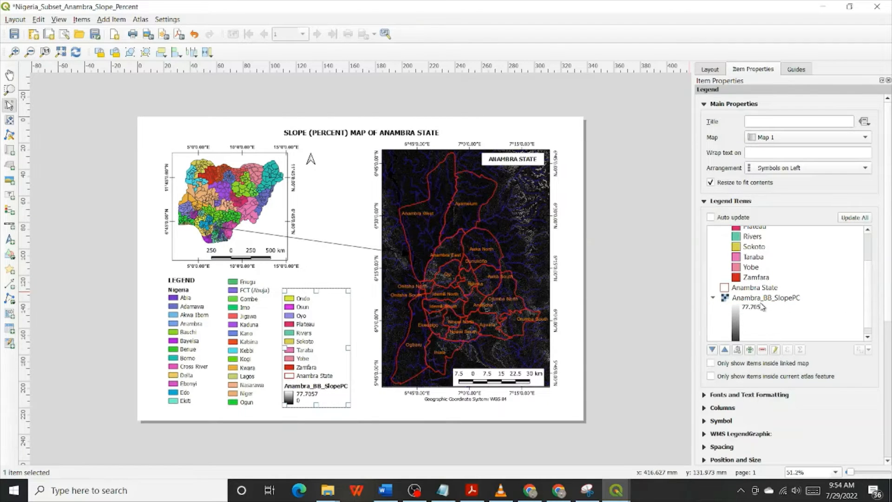
# Relabel the legend's Anambra_BB_SlopePC entry as Slope (%) and return to the legend's item list
pyautogui.click(761, 299)
pyautogui.doubleClick(761, 300)
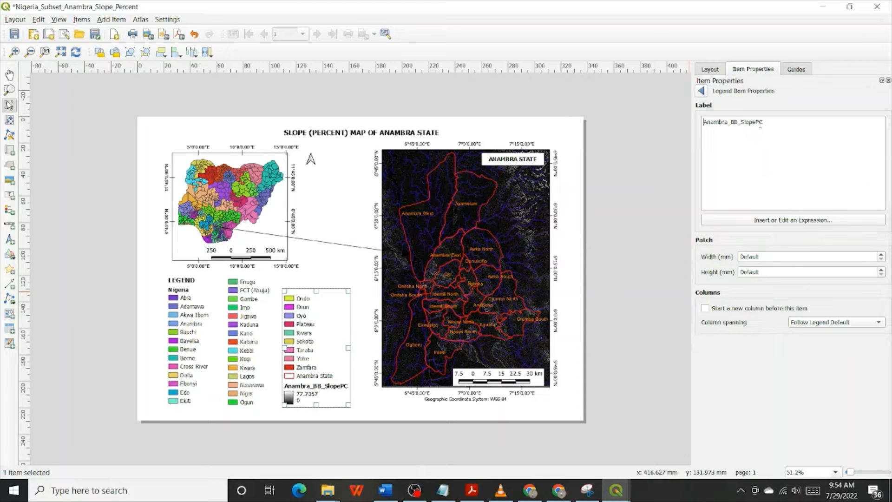
pyautogui.moveTo(738, 122); pyautogui.dragTo(659, 122)
pyautogui.press('BackSpace')
pyautogui.press('Delete')
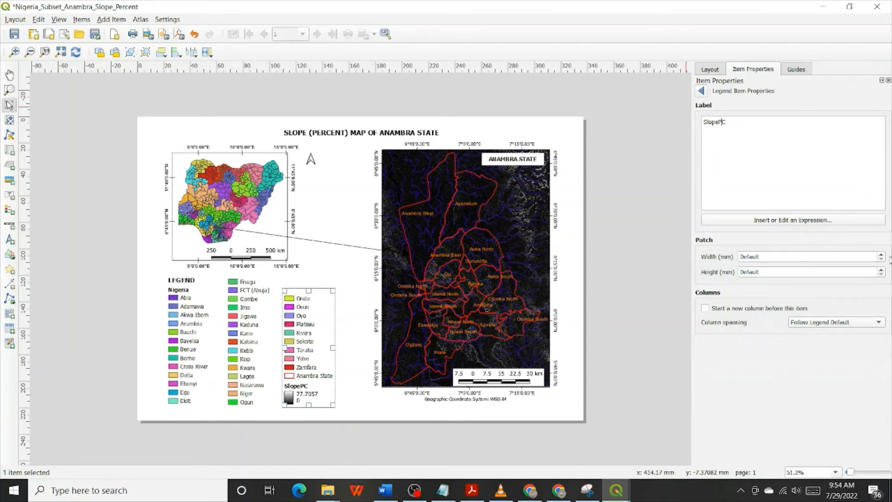
pyautogui.click(718, 122)
pyautogui.press('BackSpace')
pyautogui.write('%')
pyautogui.click(702, 91)
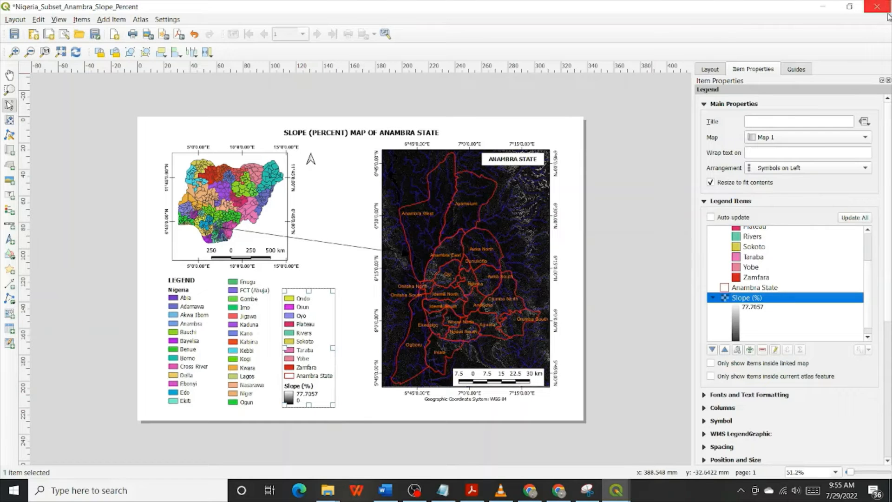
# Switch to the main project window and set the maximum value in the Anambra_BB_SlopePC layer's symbology to 77.71
pyautogui.click(825, 8)
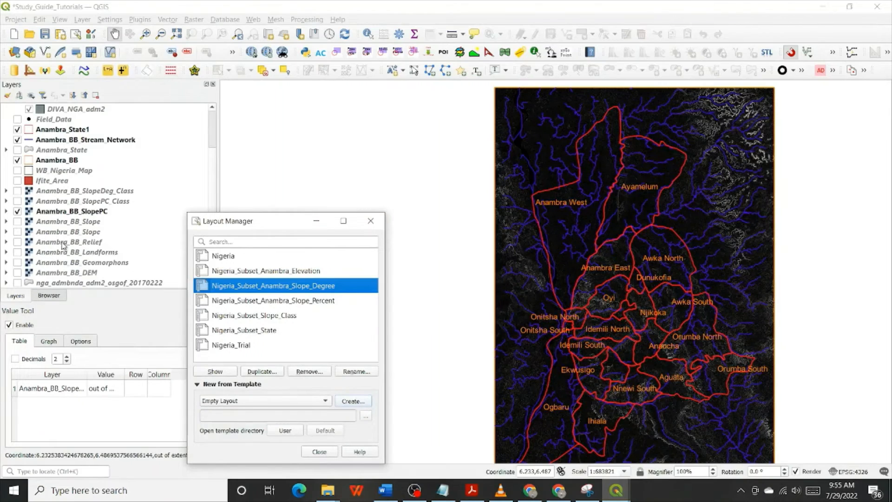
pyautogui.click(76, 214)
pyautogui.click(77, 214)
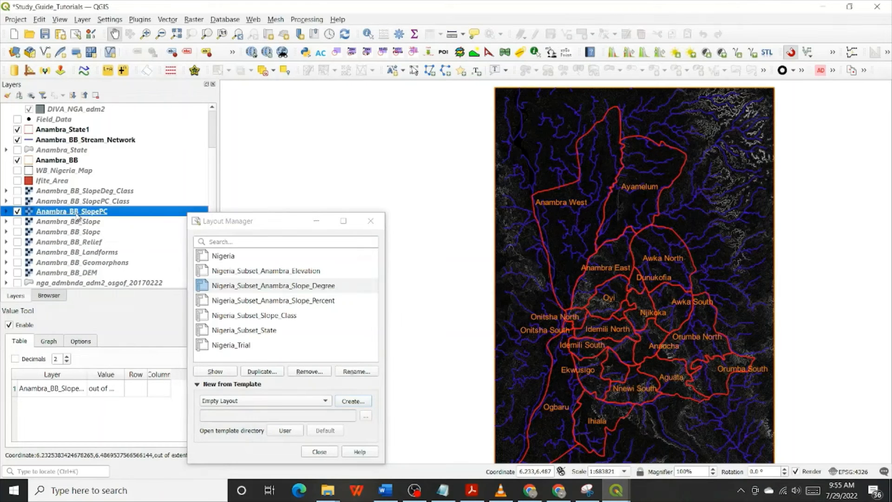
pyautogui.doubleClick(77, 215)
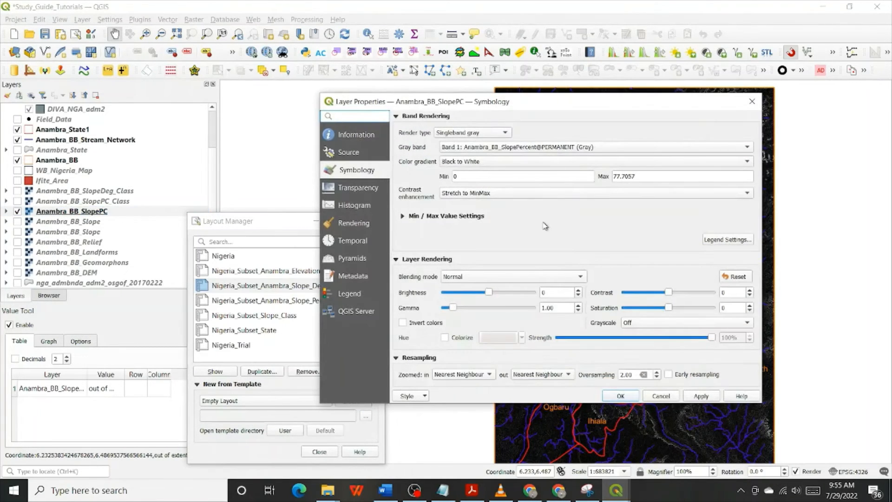
pyautogui.click(648, 178)
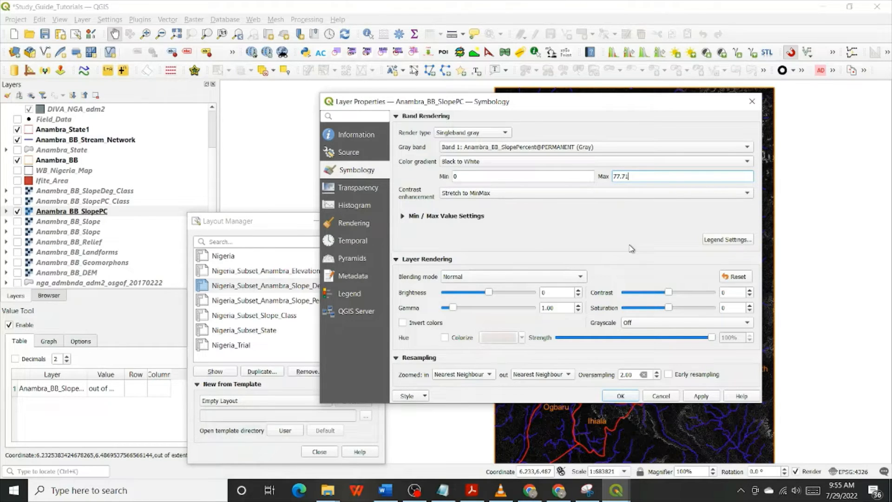
pyautogui.click(629, 400)
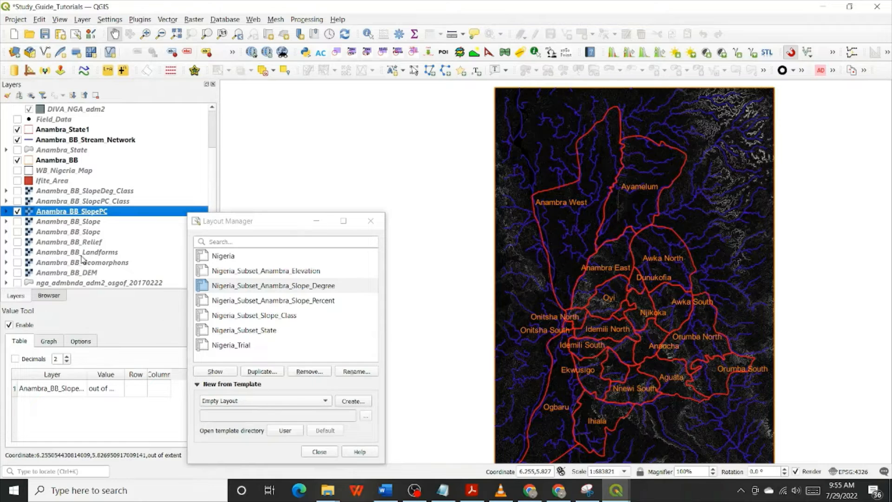
# Expand the Anambra_BB_SlopePC layer's legend in the project, return to the slope-percent layout, and select the Anambra State map
pyautogui.click(7, 211)
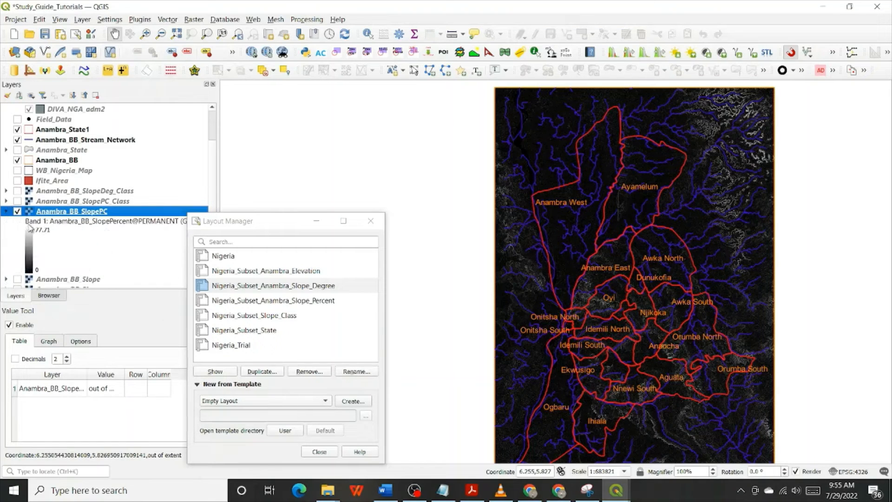
pyautogui.click(821, 6)
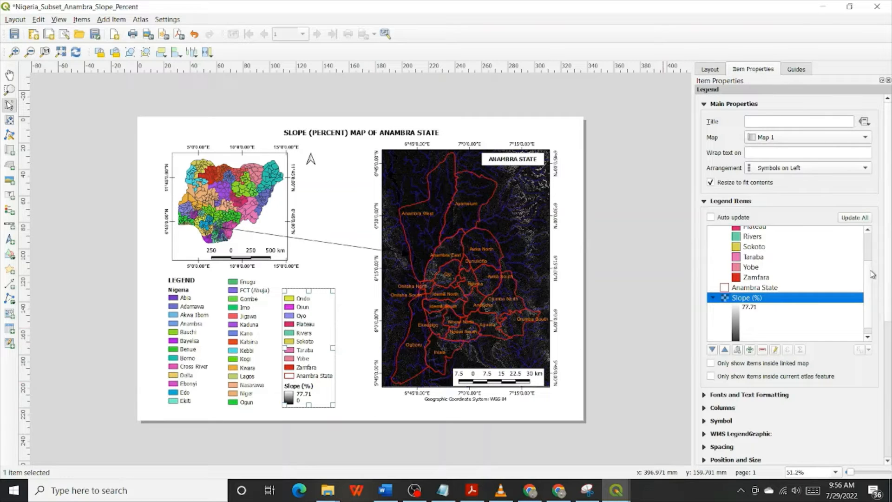
pyautogui.click(444, 206)
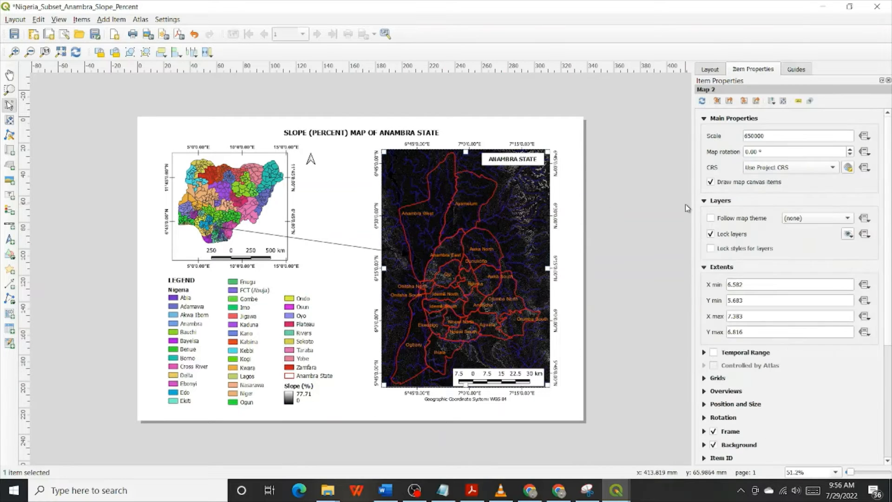
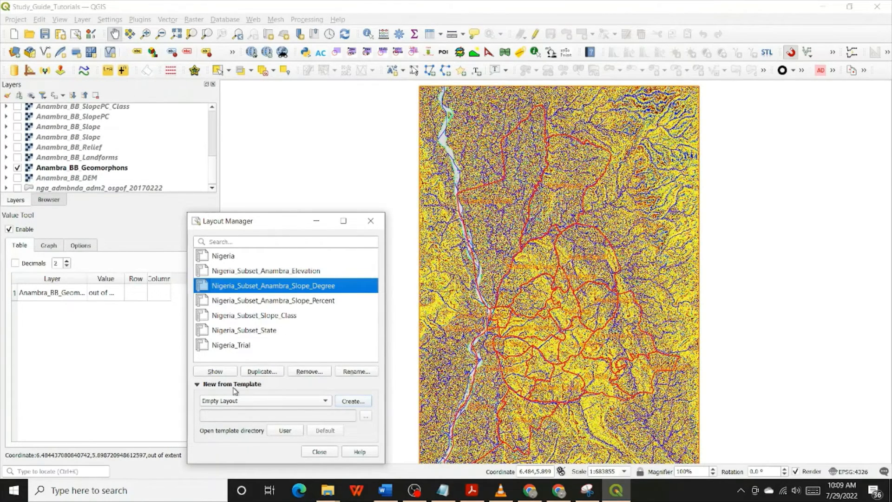
pyautogui.click(261, 374)
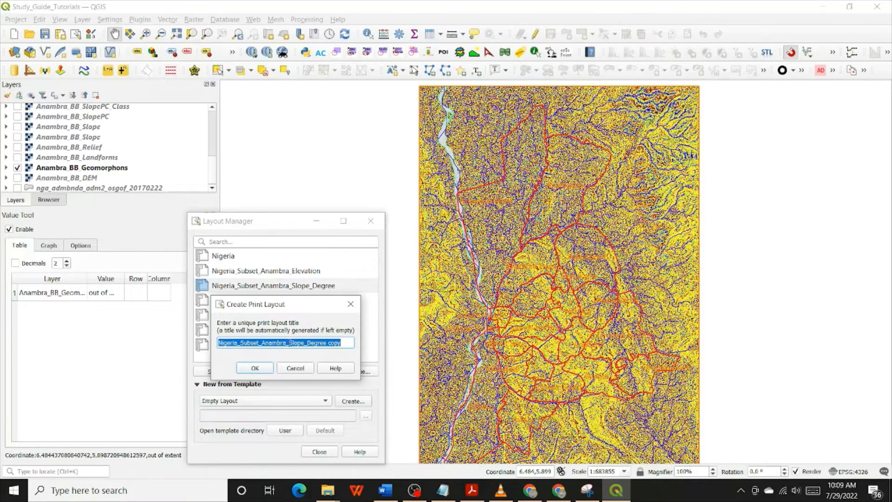
pyautogui.click(291, 342)
pyautogui.moveTo(293, 342); pyautogui.dragTo(313, 341)
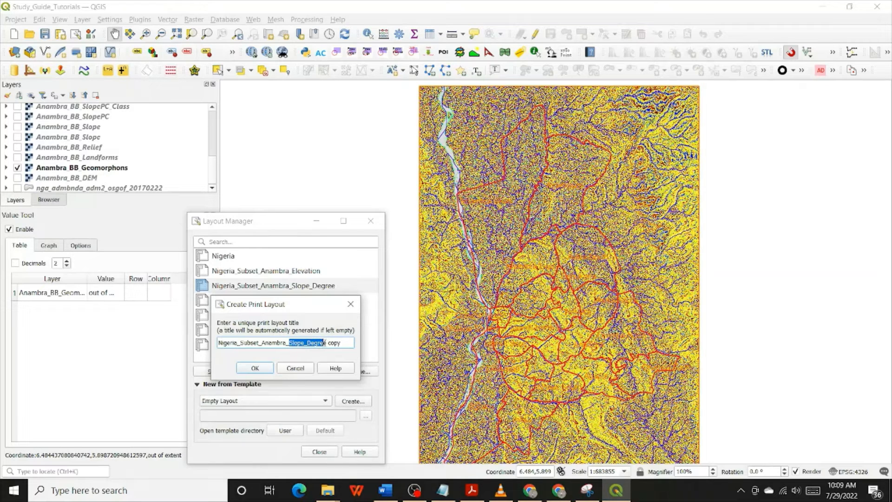
pyautogui.click(310, 369)
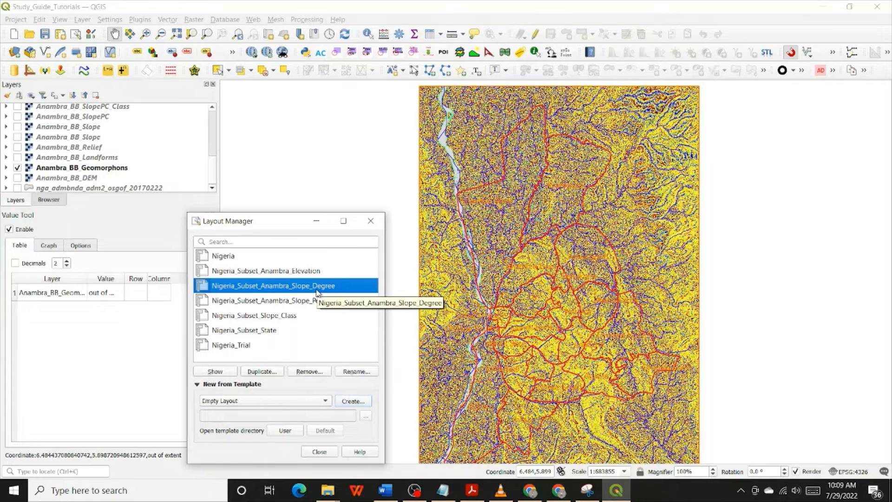
# Duplicate the Nigeria_Subset_Slope_Class layout under the title Nigeria_Subset_Geomorphons
pyautogui.click(287, 316)
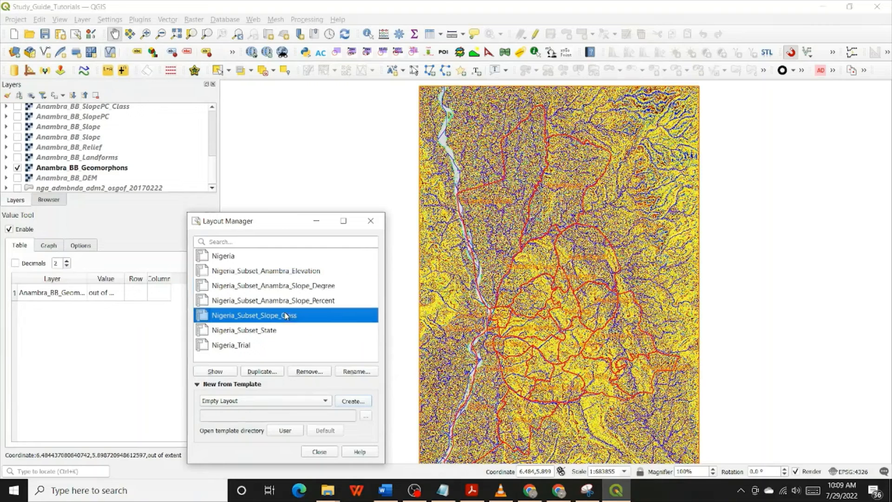
pyautogui.click(272, 372)
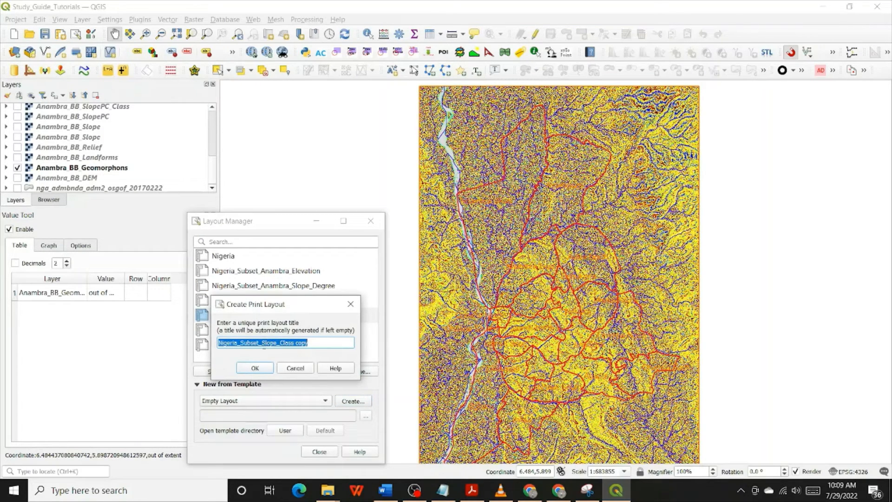
pyautogui.click(263, 343)
pyautogui.moveTo(273, 346); pyautogui.dragTo(289, 347)
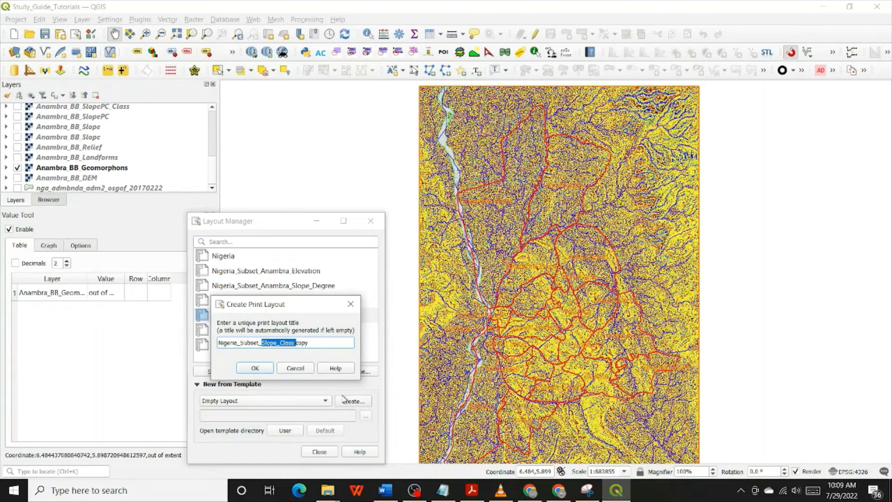
pyautogui.write('Geomorphons')
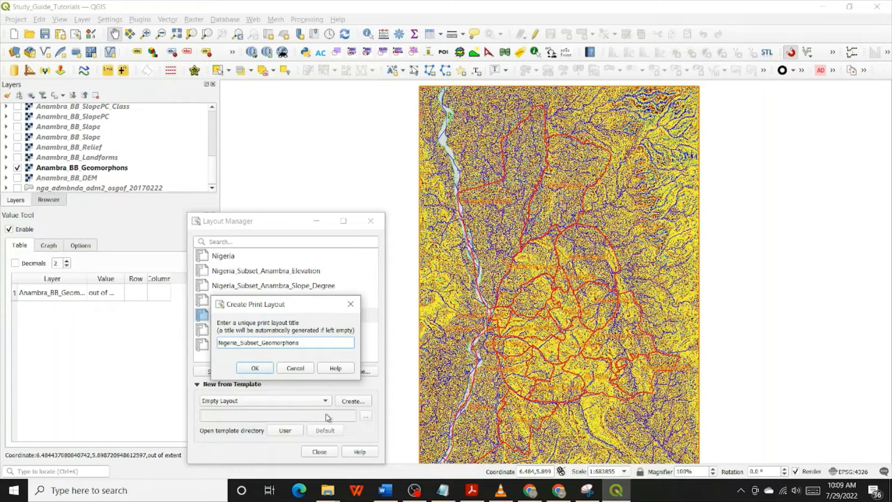
pyautogui.click(255, 368)
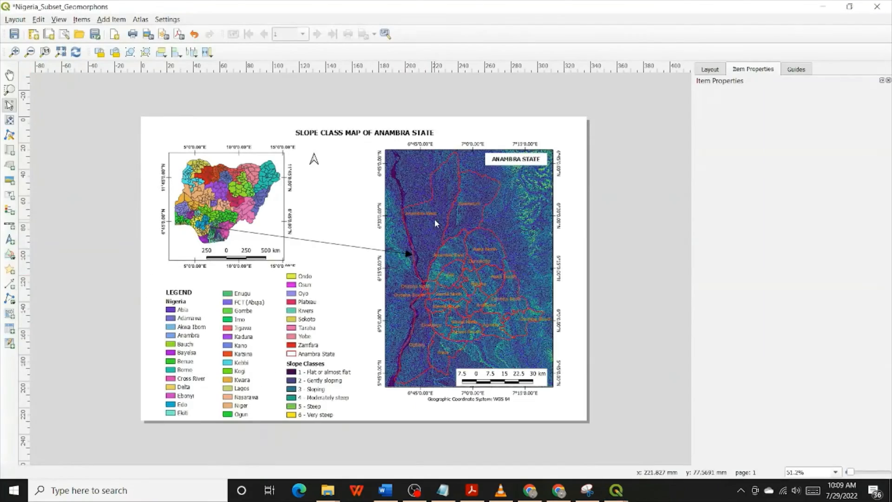
# Unlock the layers of the Anambra State map so it shows the geomorphons raster, and lock them again
pyautogui.click(452, 214)
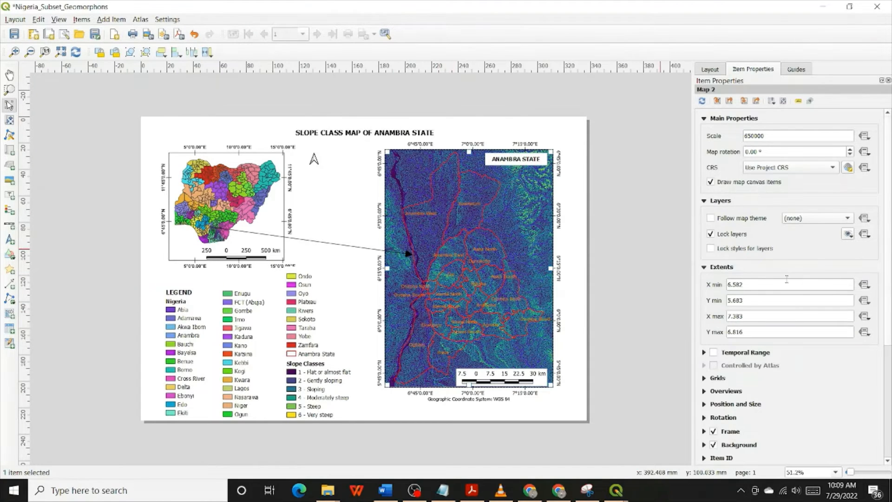
pyautogui.click(744, 236)
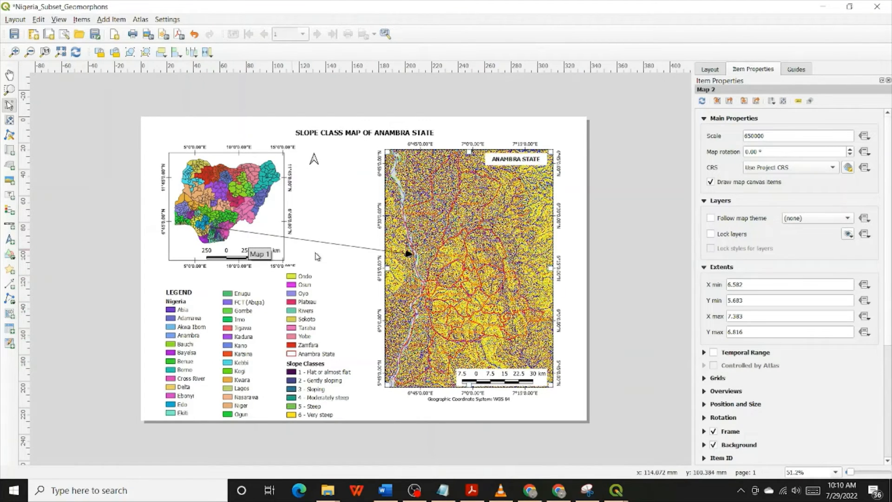
pyautogui.click(741, 239)
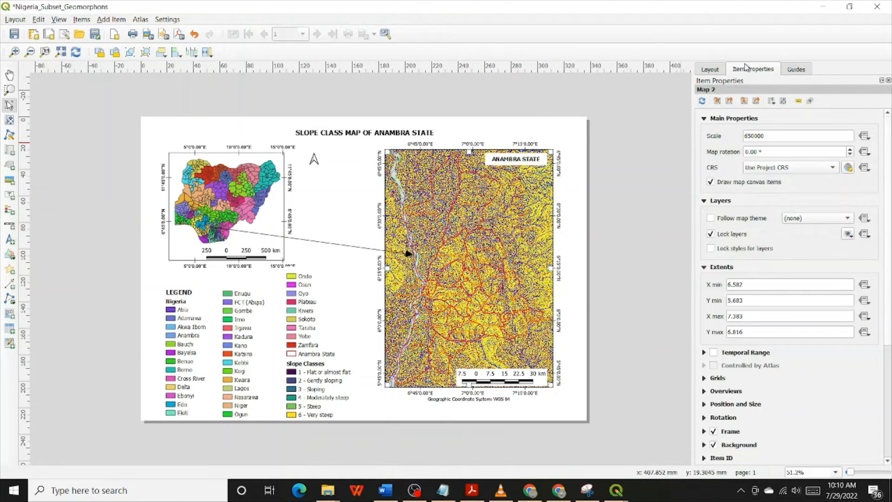
# Switch to the main project window and set the label text color of the Anambra_State1 layer to black
pyautogui.click(829, 6)
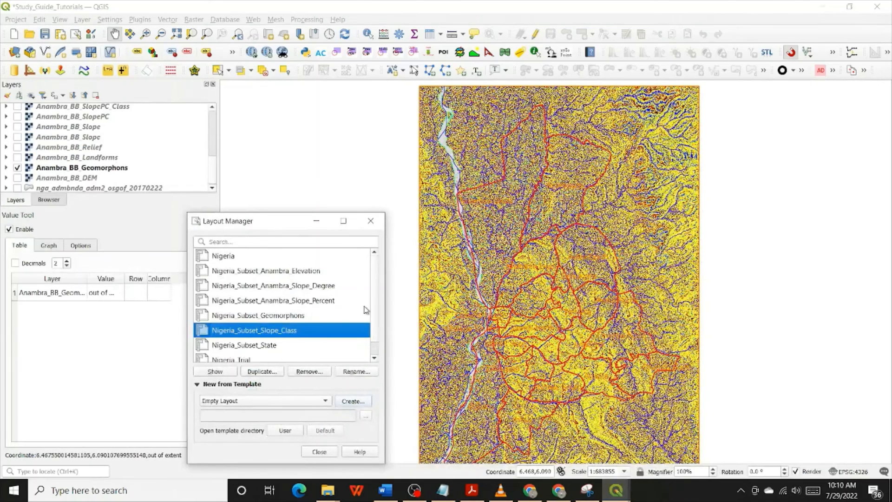
pyautogui.click(74, 157)
pyautogui.scroll(2, 76, 157)
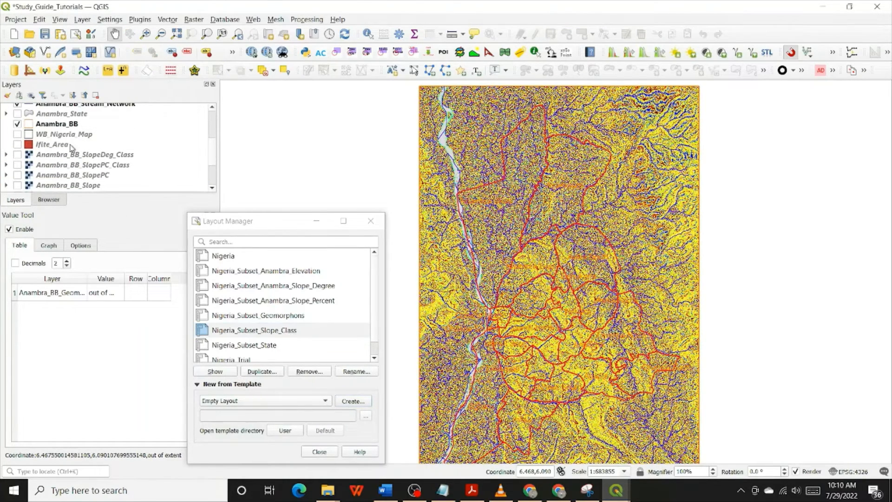
pyautogui.scroll(2, 71, 127)
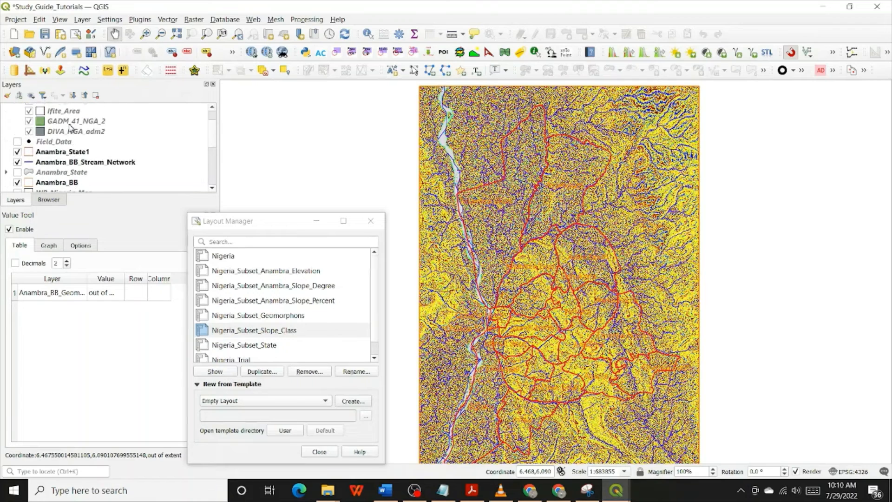
pyautogui.click(70, 153)
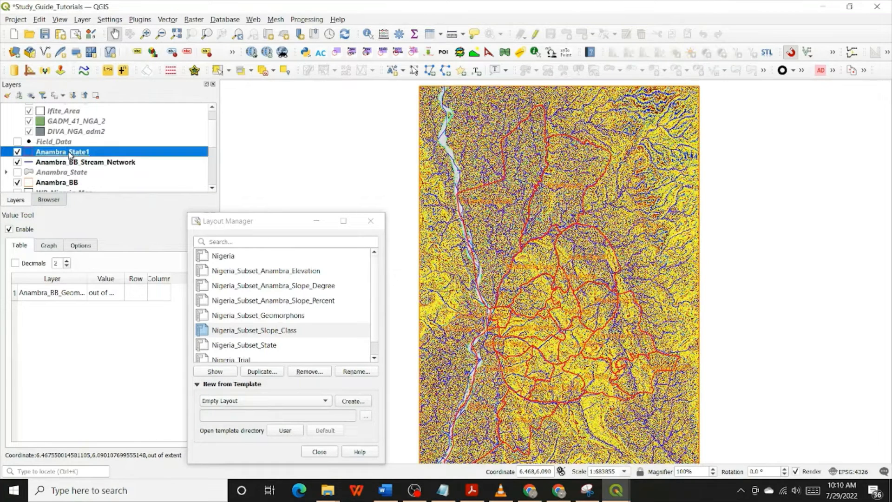
pyautogui.doubleClick(70, 154)
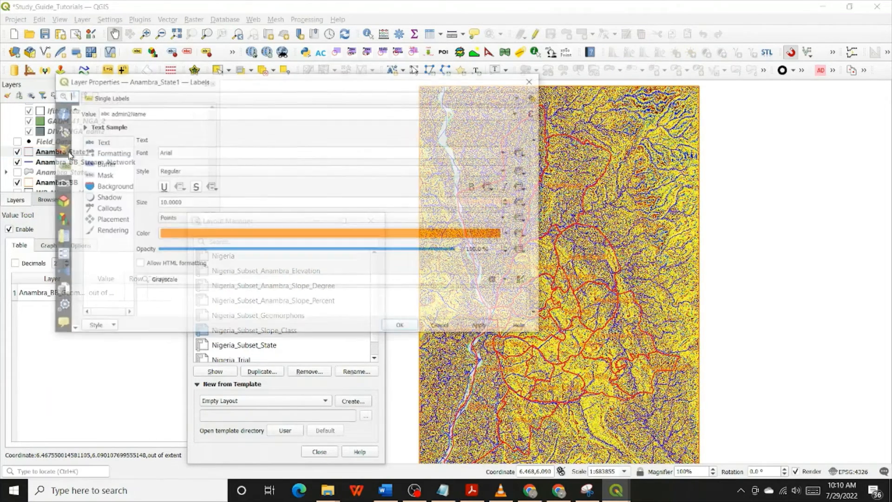
pyautogui.click(508, 235)
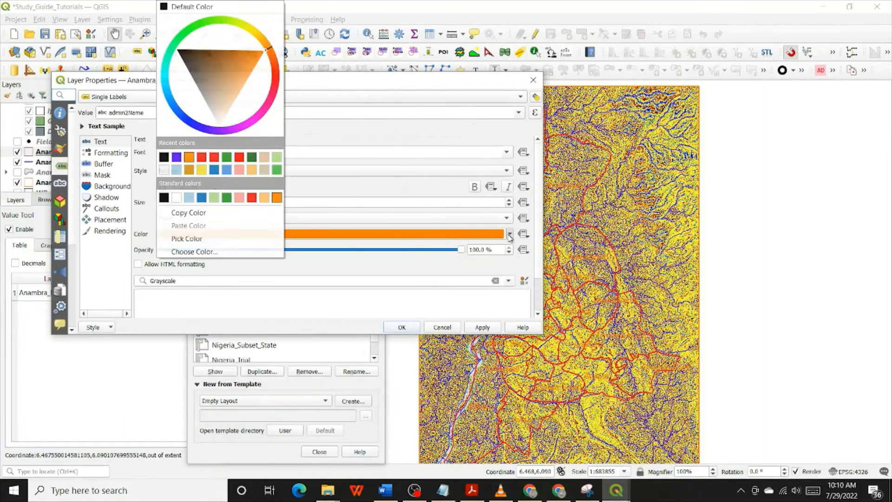
pyautogui.click(164, 157)
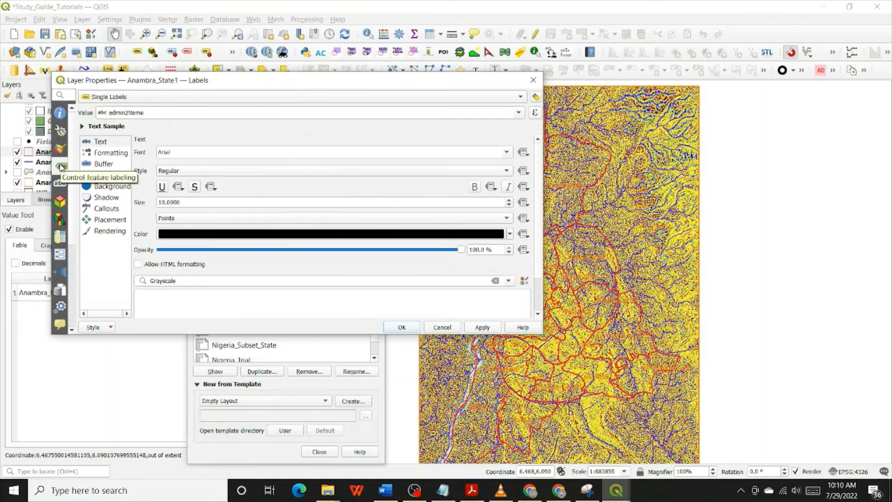
# Set the Anambra_State1 layer's symbol color to black and accept the layer properties
pyautogui.click(60, 149)
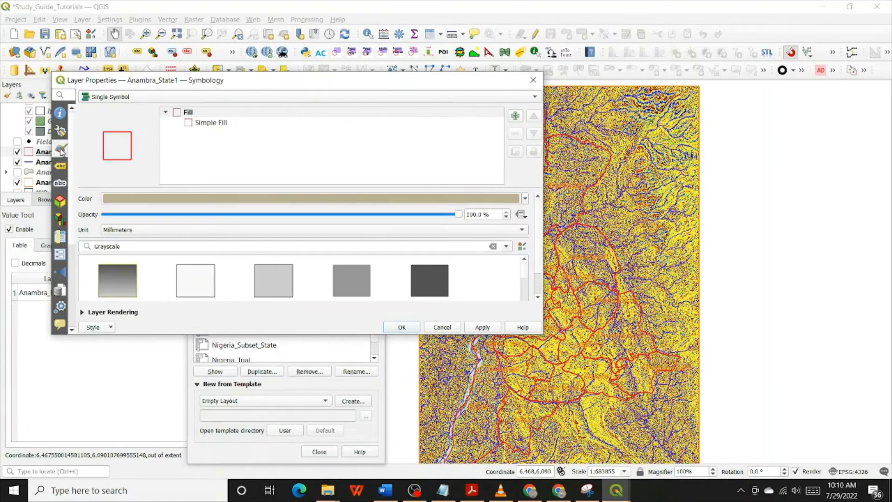
pyautogui.click(525, 198)
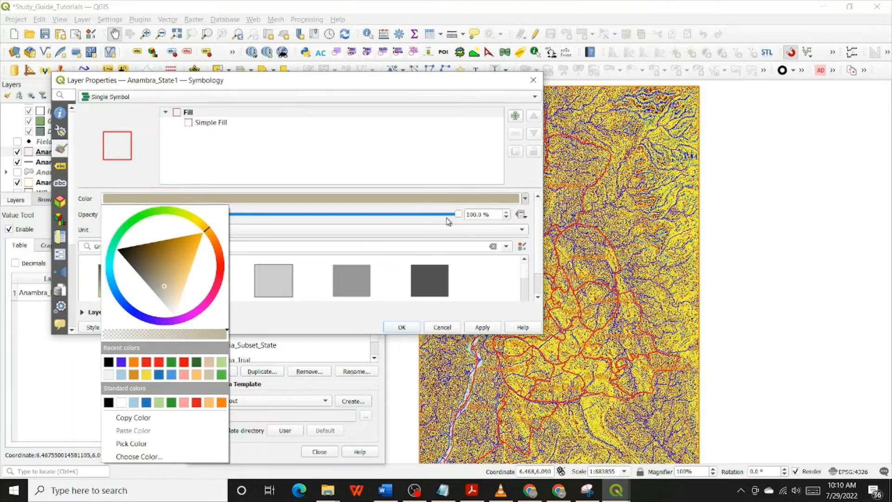
pyautogui.click(109, 362)
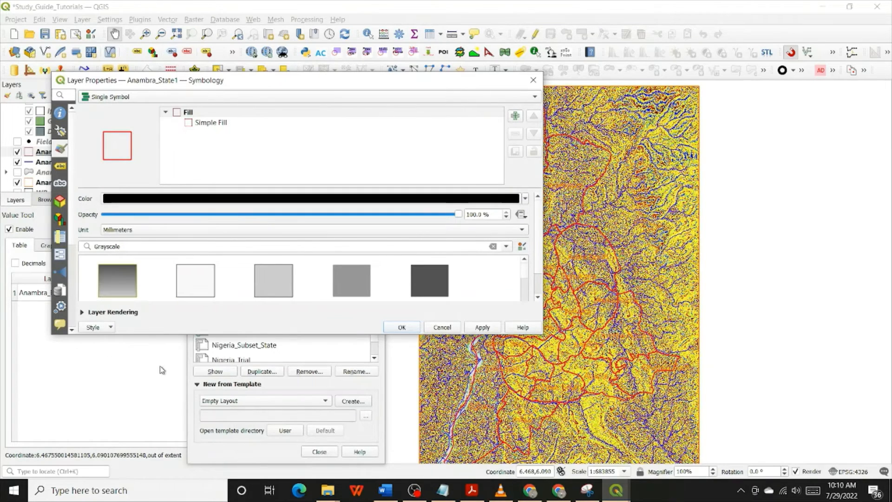
pyautogui.click(402, 326)
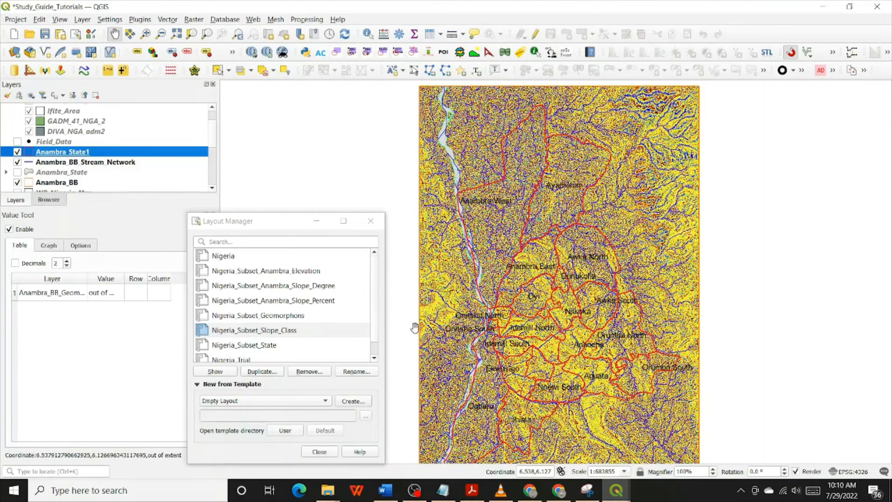
# Set the stroke color of Anambra_State1's simple fill to black
pyautogui.doubleClick(80, 152)
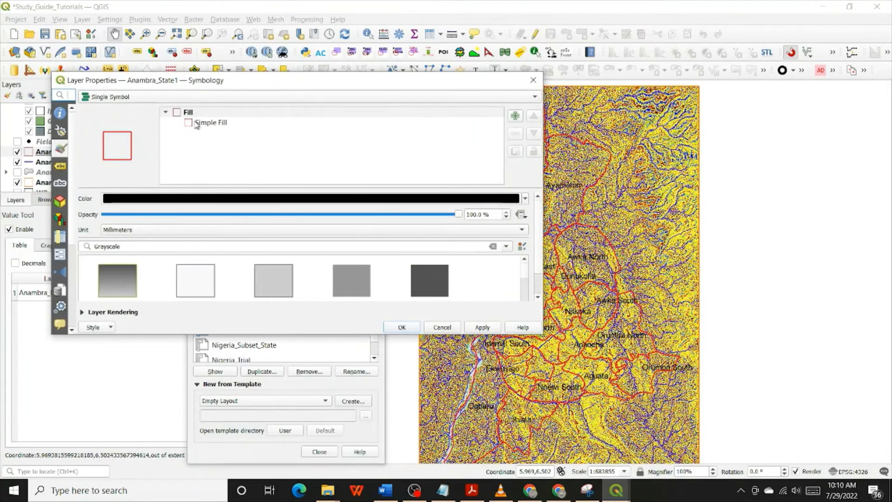
pyautogui.click(195, 123)
pyautogui.click(501, 250)
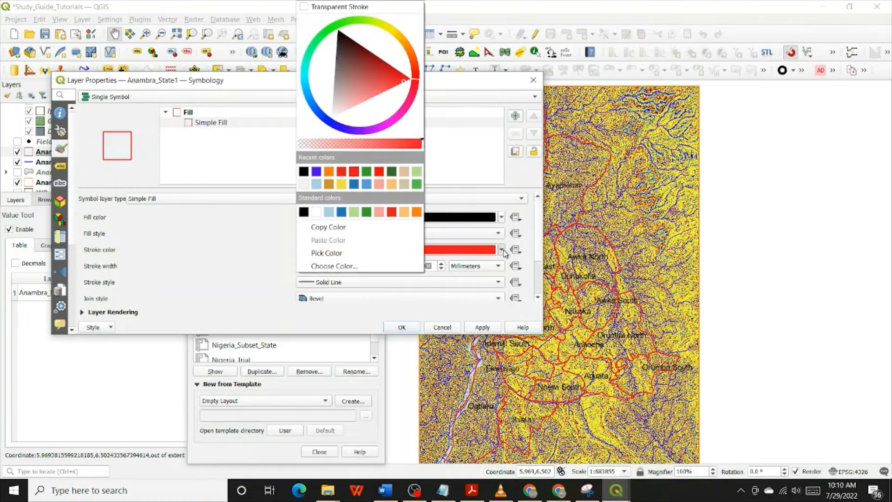
pyautogui.click(306, 171)
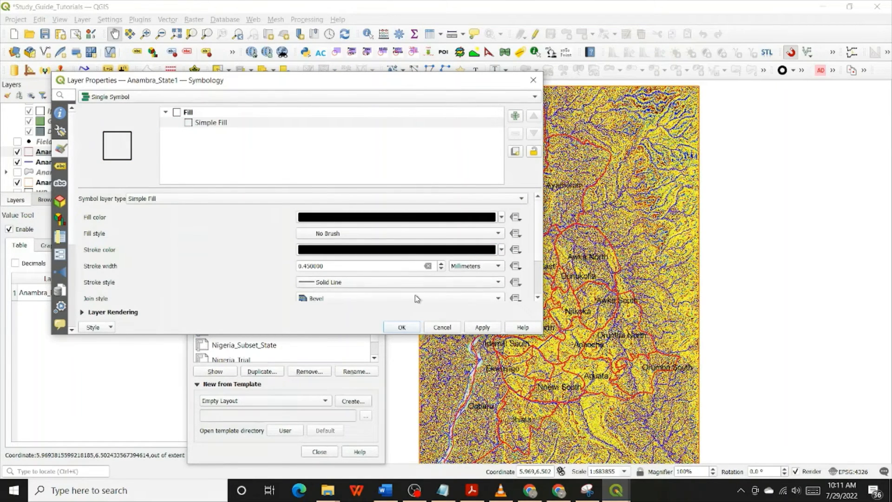
pyautogui.click(402, 328)
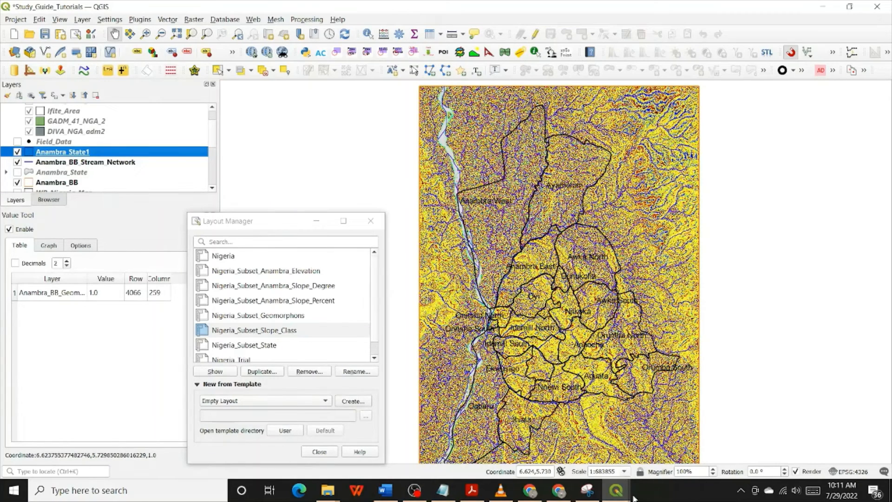
# Return to the Nigeria_Subset_Geomorphons layout and update the Anambra State map with the black boundaries and labels by unlocking and relocking its layers
pyautogui.moveTo(616, 491)
pyautogui.click(670, 445)
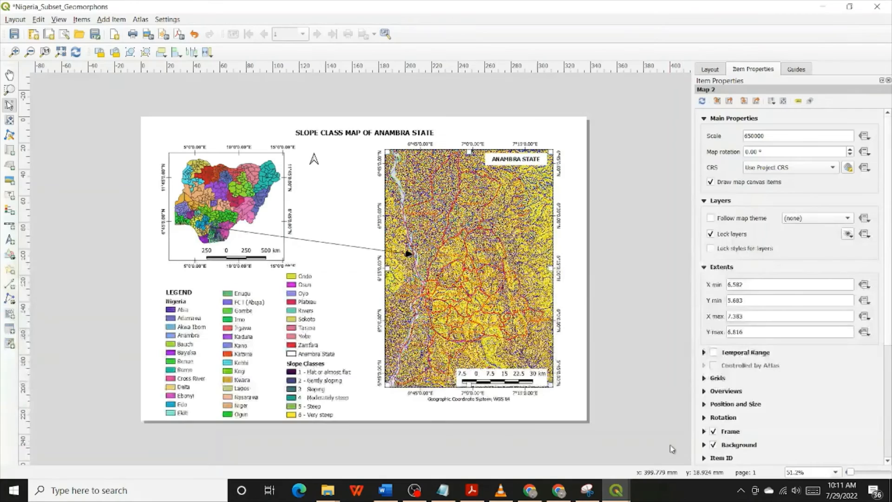
pyautogui.click(736, 235)
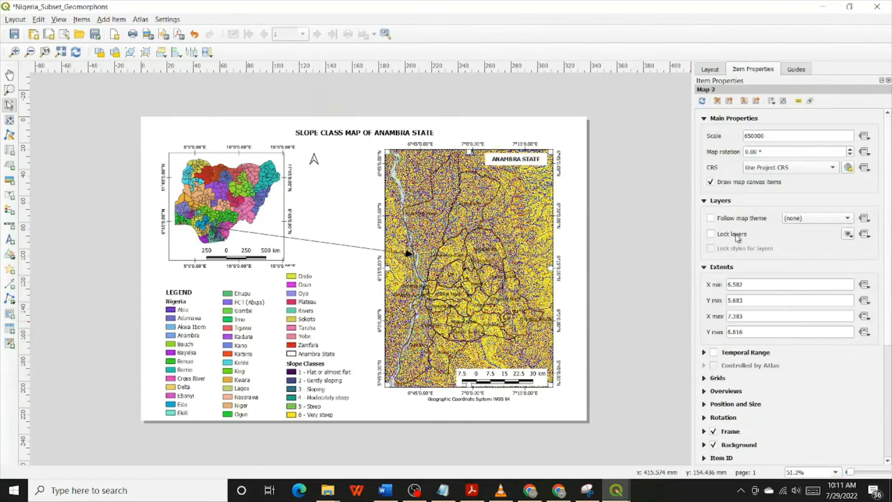
pyautogui.click(738, 237)
# Shift all three legend columns slightly toward the page's left edge, and nudge the Enugu-to-Ogun column closer to the first one
pyautogui.moveTo(155, 346); pyautogui.dragTo(309, 358)
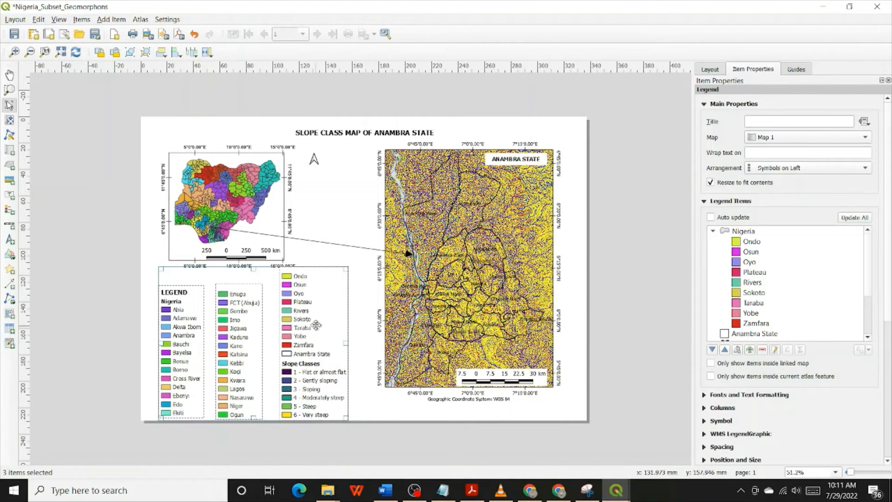
pyautogui.click(346, 222)
pyautogui.click(253, 340)
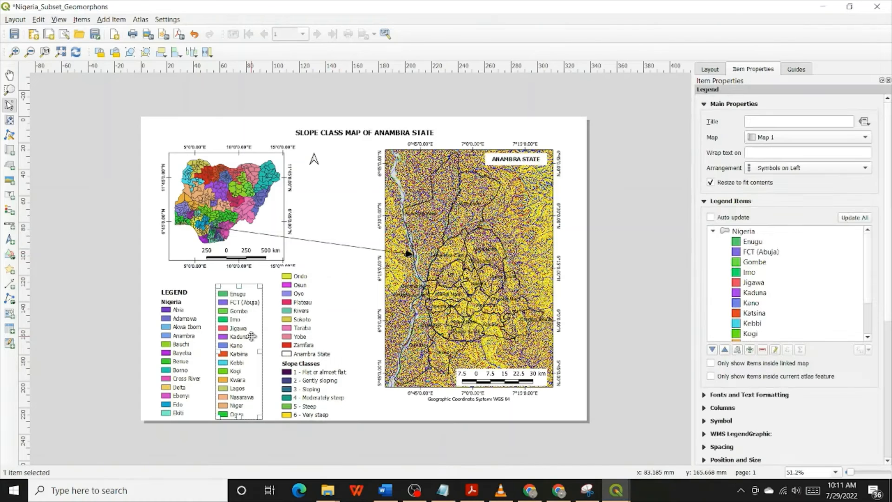
pyautogui.press('Left')
pyautogui.press('Left')
pyautogui.press('Left')
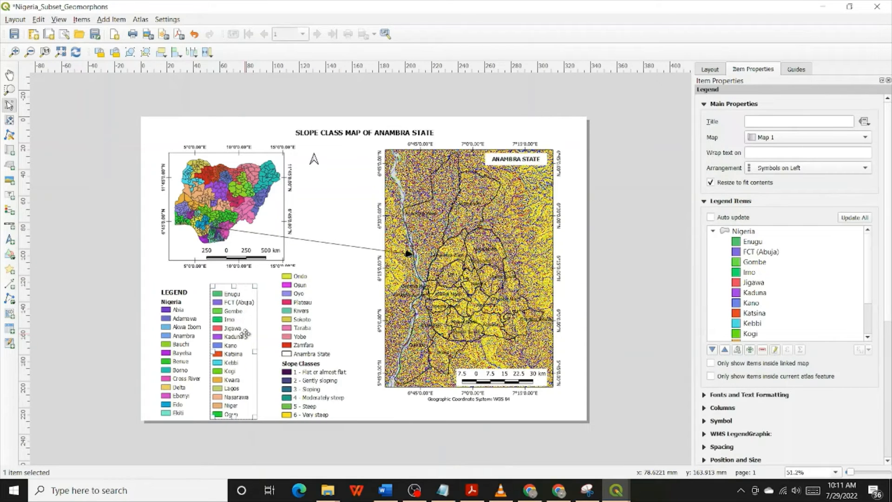
pyautogui.press('Left')
pyautogui.press('Left')
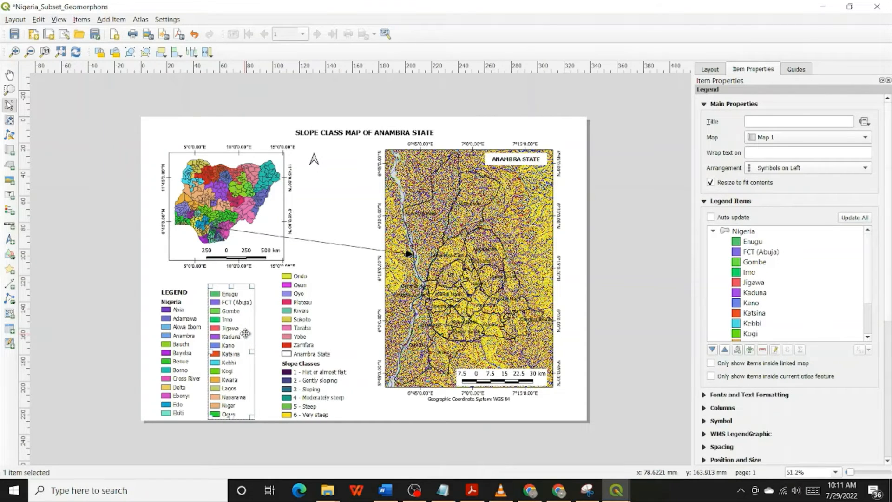
# Nudge the legend column with Ondo and Slope Classes left, closer to the Enugu-to-Ogun column
pyautogui.click(312, 351)
pyautogui.press('Left')
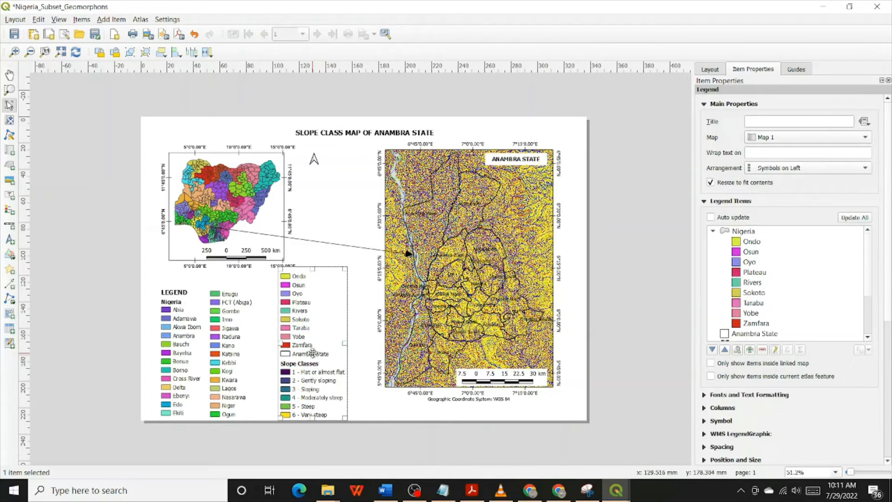
pyautogui.press('Left')
pyautogui.press('Left')
pyautogui.press('Left')
pyautogui.press('Left')
pyautogui.press('Left')
pyautogui.press('Left')
pyautogui.press('Left')
pyautogui.press('Left')
pyautogui.press('Left')
pyautogui.press('Left')
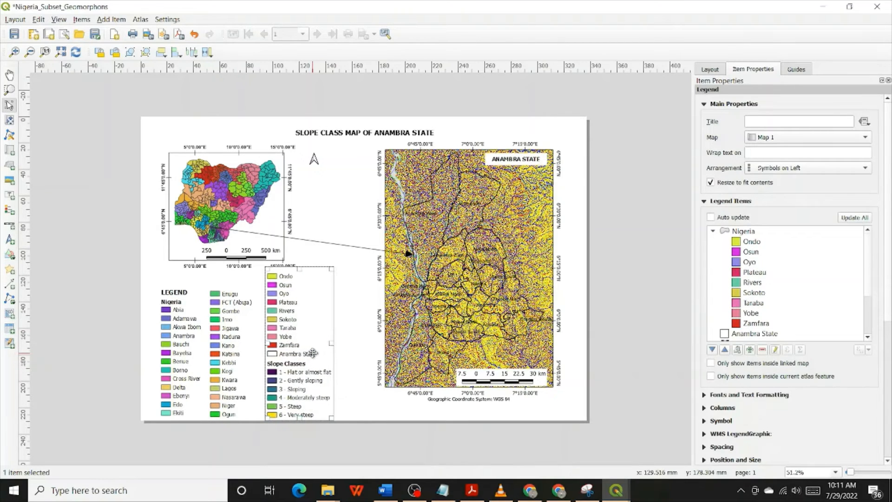
pyautogui.press('Left')
pyautogui.press('Left')
pyautogui.press('Left')
pyautogui.press('Left')
pyautogui.press('Left')
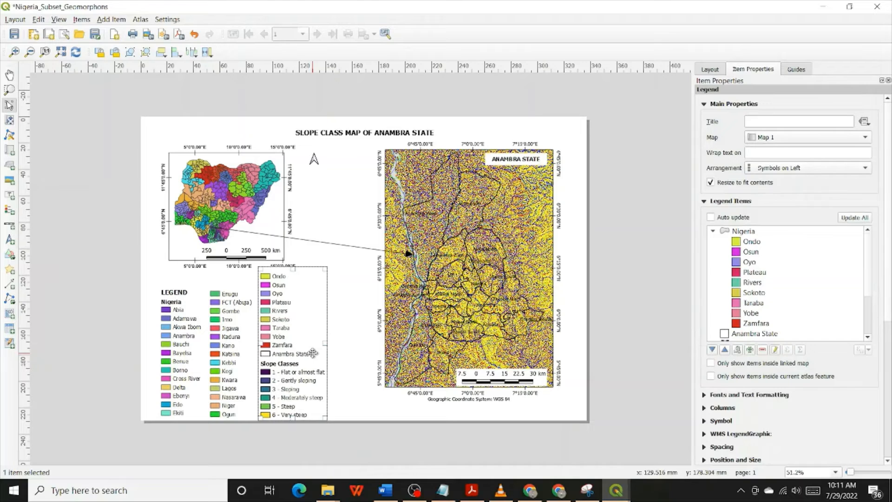
# Nudge the third legend column slightly further toward the second one, and change the map title to "GEOMORPHOLOGY OF ANAMBRA STATE"
pyautogui.press('Left')
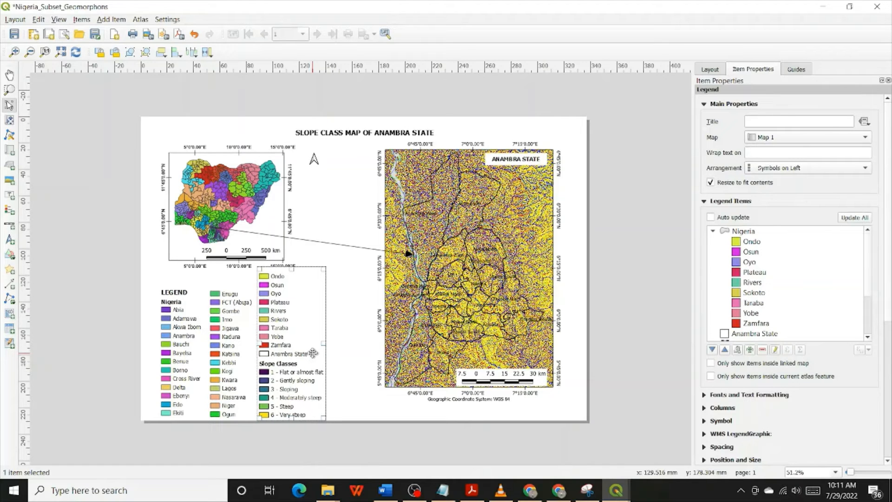
pyautogui.click(367, 130)
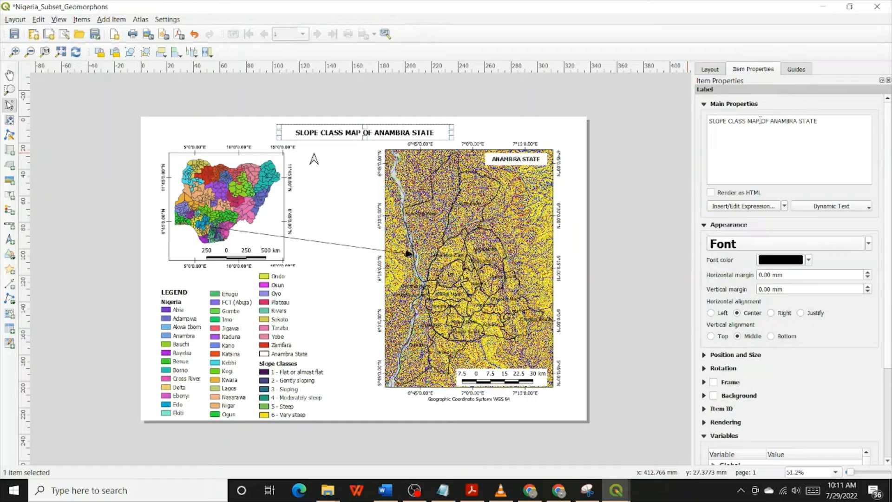
pyautogui.moveTo(759, 120); pyautogui.dragTo(692, 120)
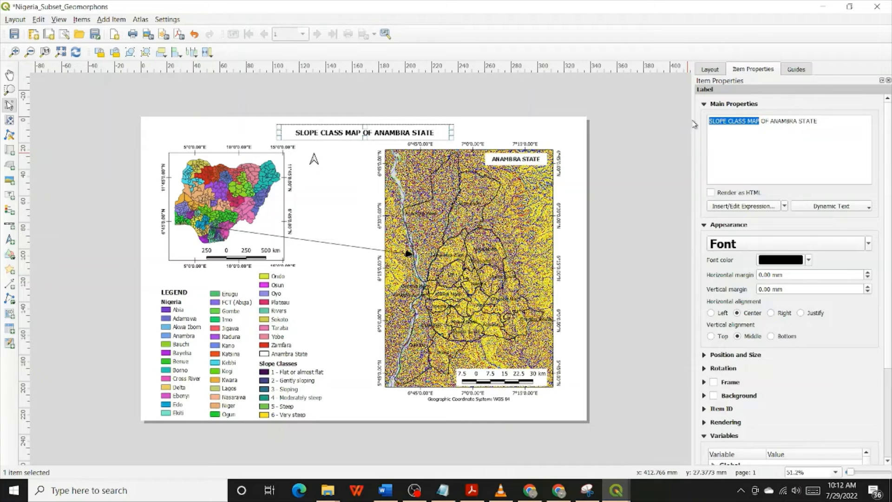
pyautogui.write('GEO')
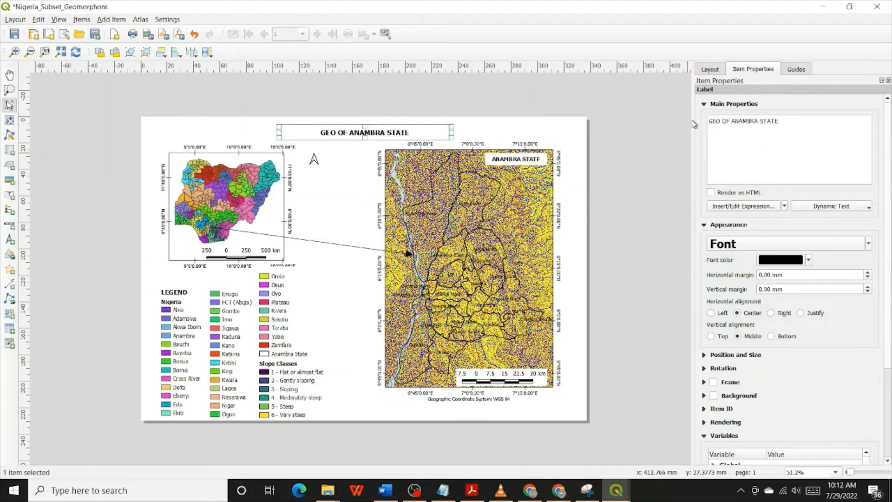
pyautogui.write('M')
pyautogui.write('ORPJO')
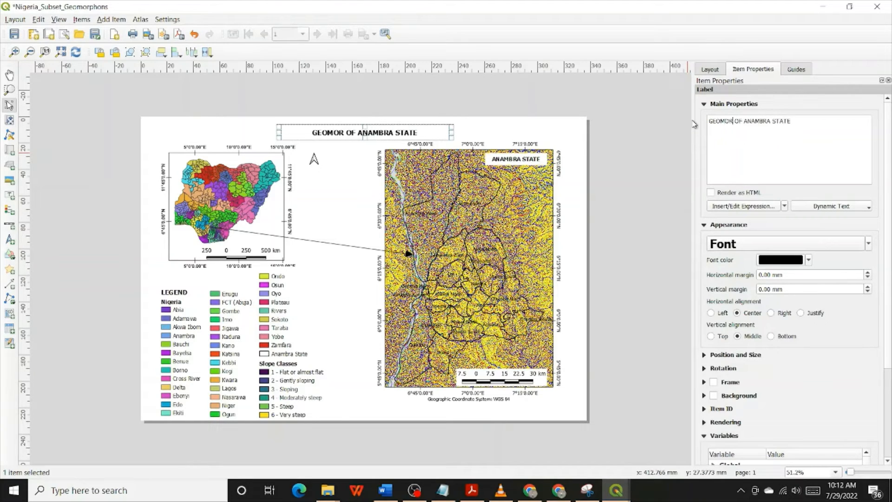
pyautogui.write('LOGY')
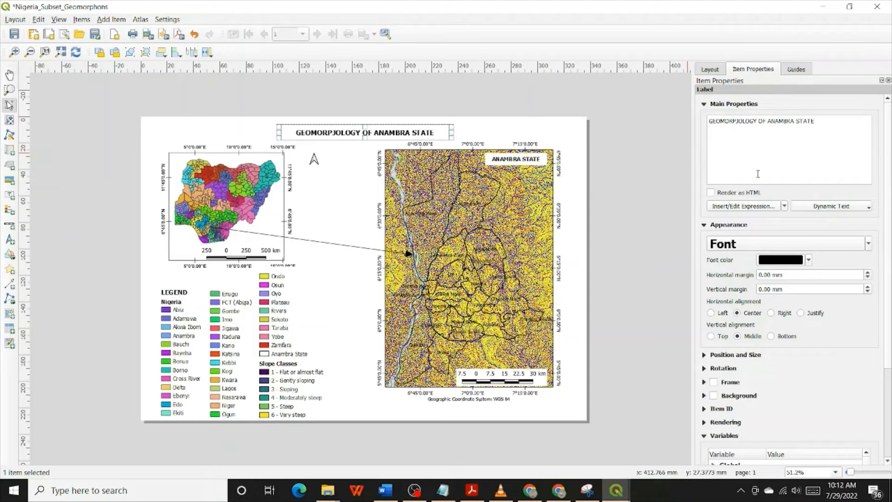
pyautogui.press('BackSpace')
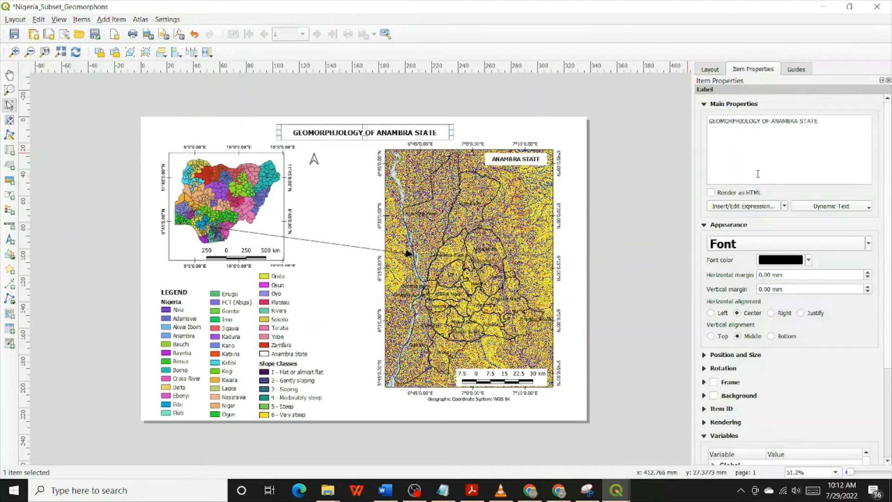
pyautogui.write('H')
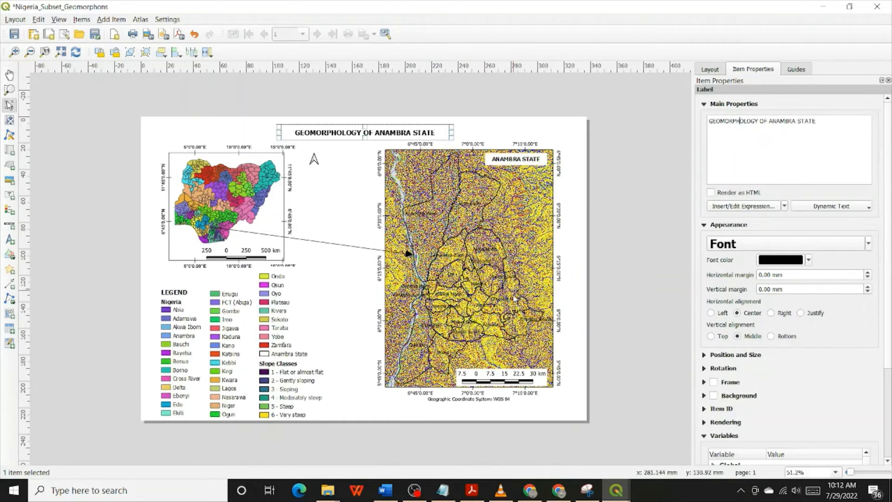
# Replace the Slope Classes group in the third legend column with the Anambra_BB_Geomorphons layer
pyautogui.click(281, 364)
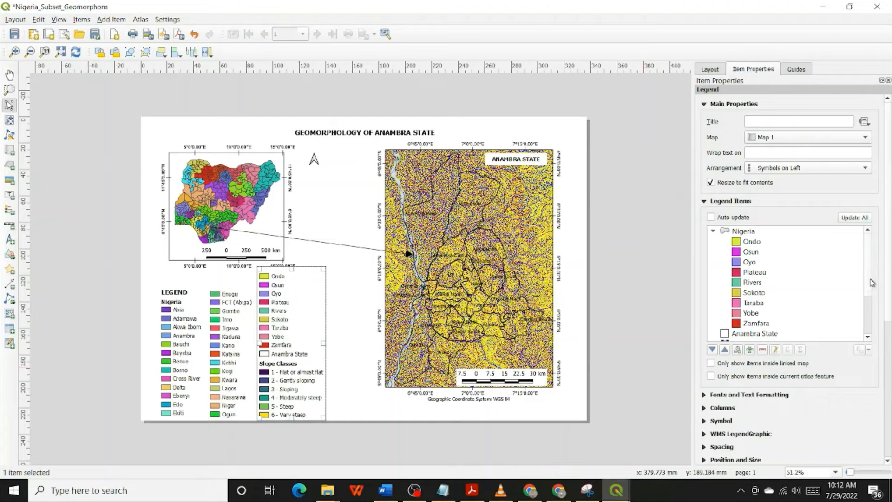
pyautogui.scroll(-2, 869, 282)
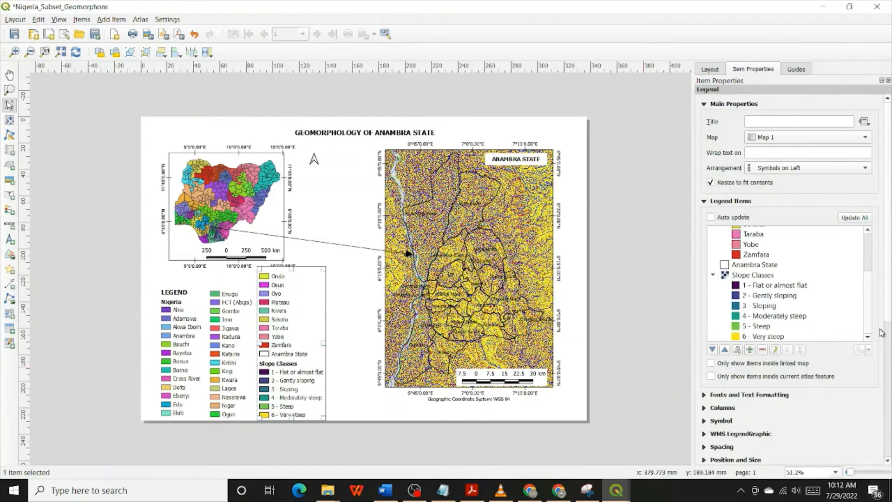
pyautogui.click(736, 275)
pyautogui.click(762, 349)
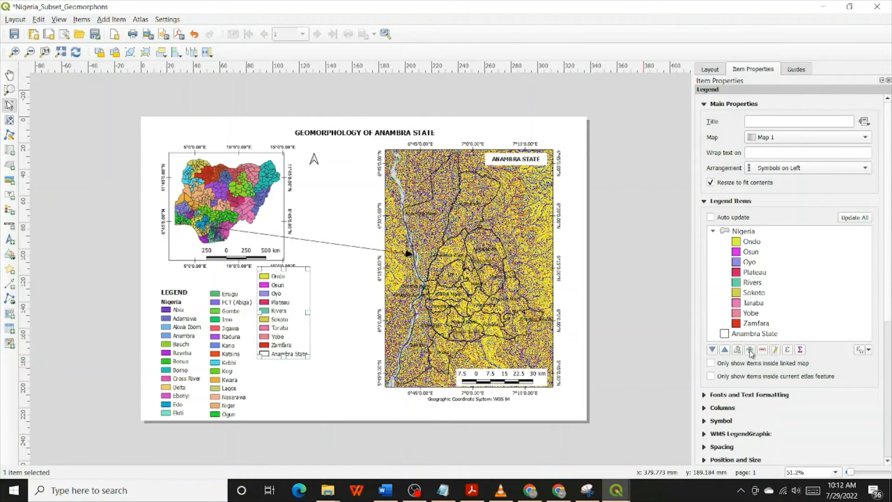
pyautogui.click(750, 351)
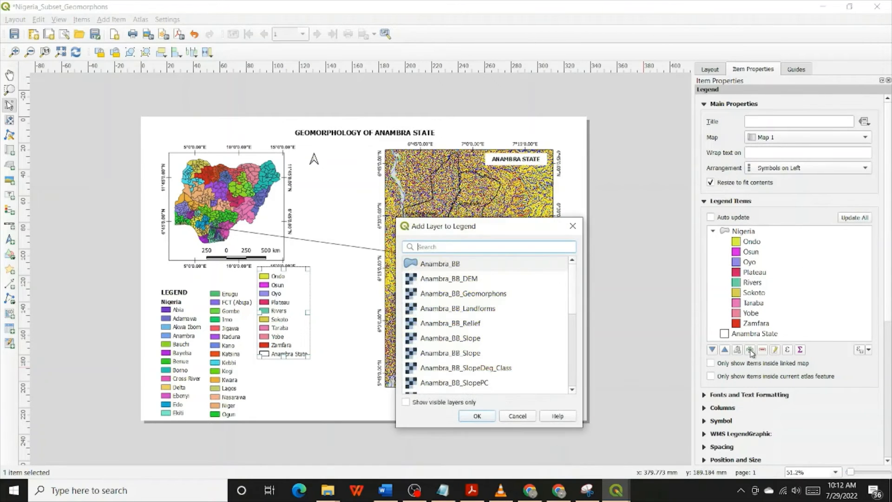
pyautogui.click(471, 299)
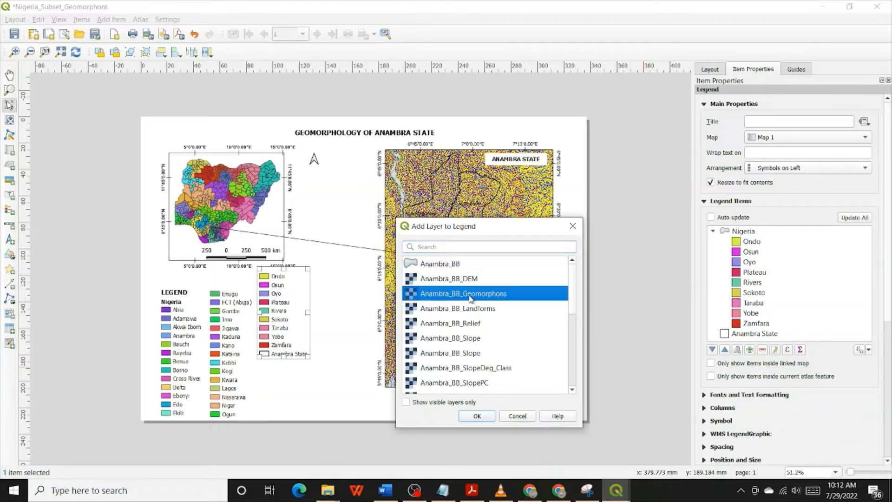
pyautogui.click(490, 417)
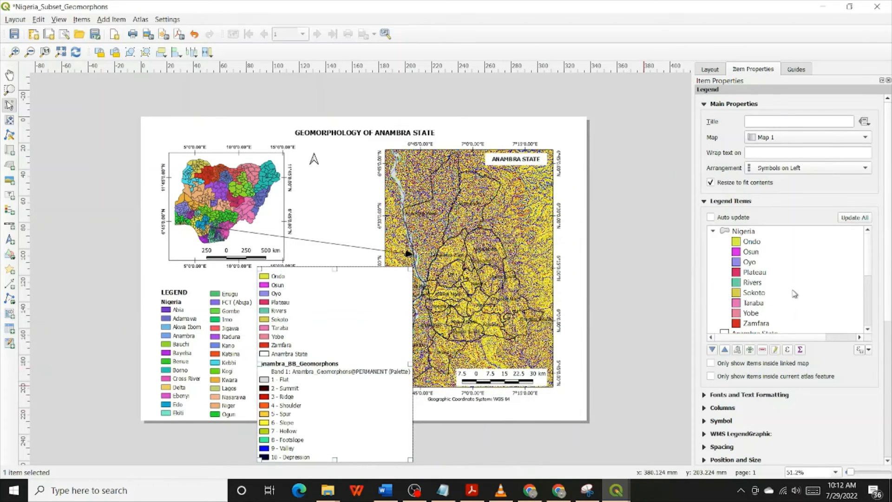
# Remove the Band 1 entry beneath Anambra_BB_Geomorphons from the third legend column
pyautogui.scroll(-3, 792, 294)
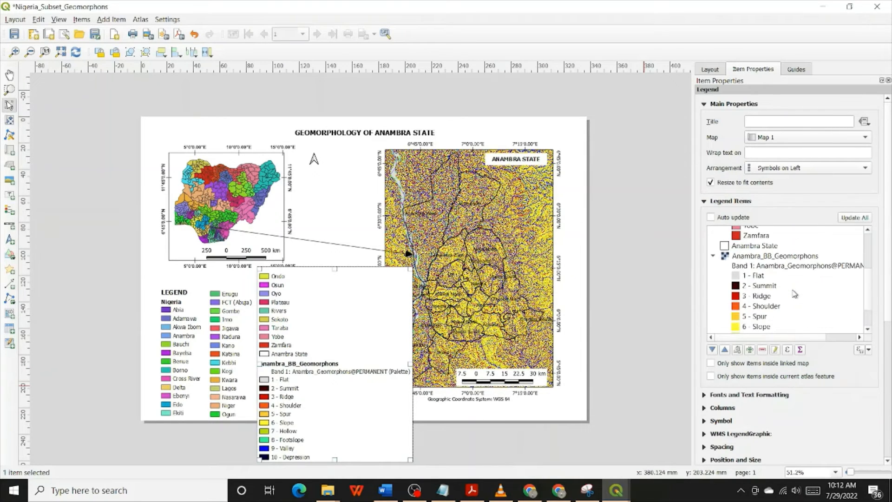
pyautogui.click(792, 266)
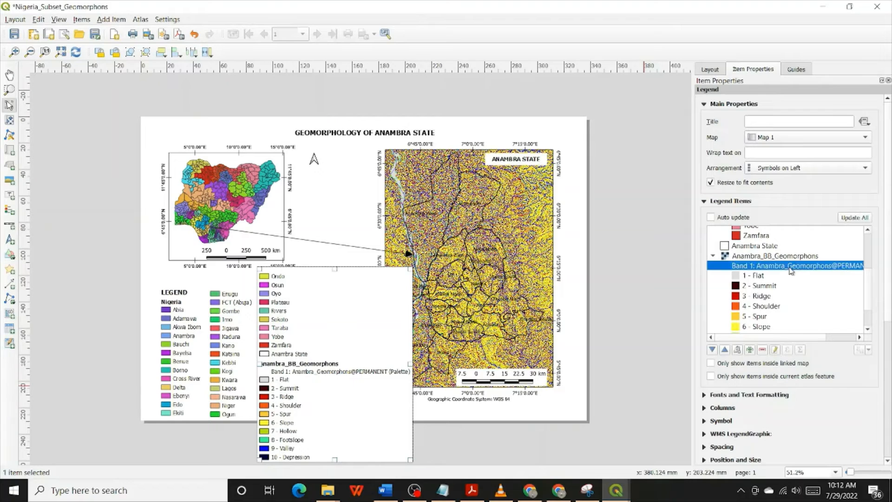
pyautogui.click(761, 349)
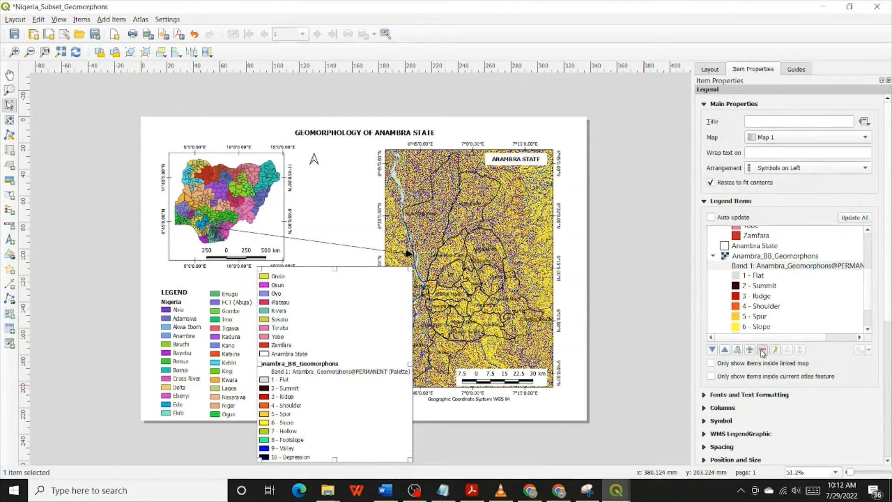
# Rename the Anambra_BB_Geomorphons legend heading to "Geomorphic Units" and return to the legend's properties
pyautogui.doubleClick(782, 256)
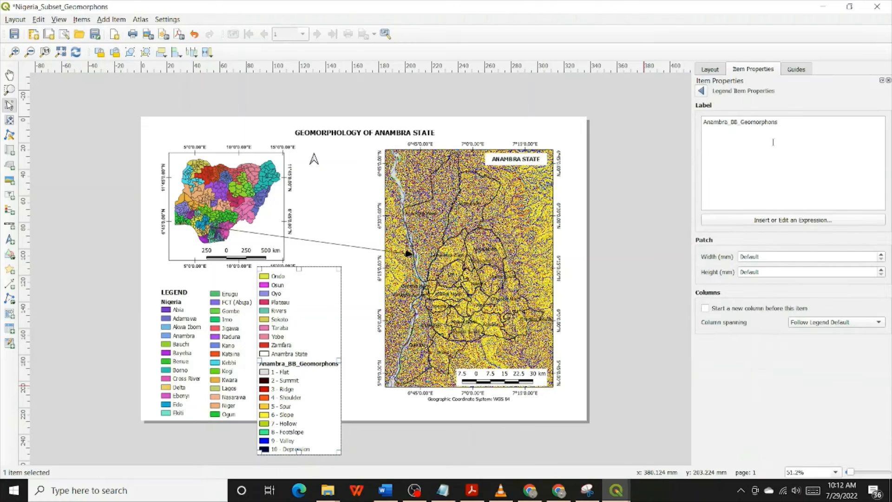
pyautogui.moveTo(786, 124); pyautogui.dragTo(697, 116)
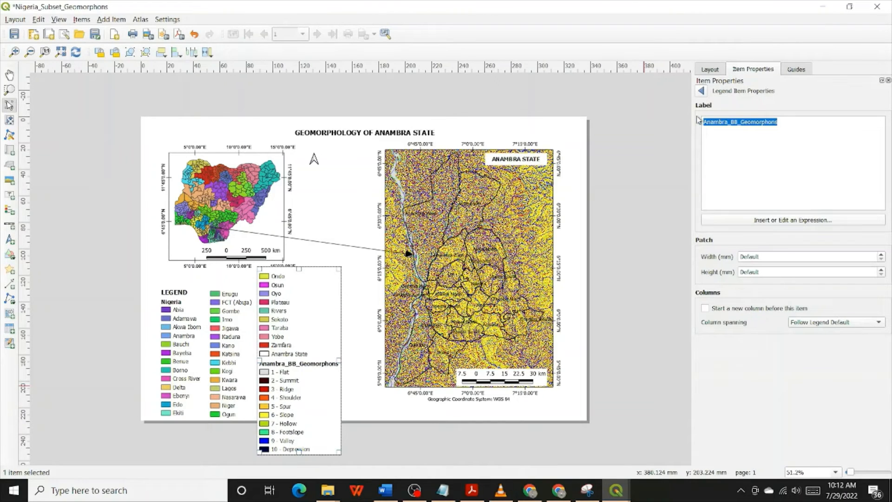
pyautogui.write('gEO')
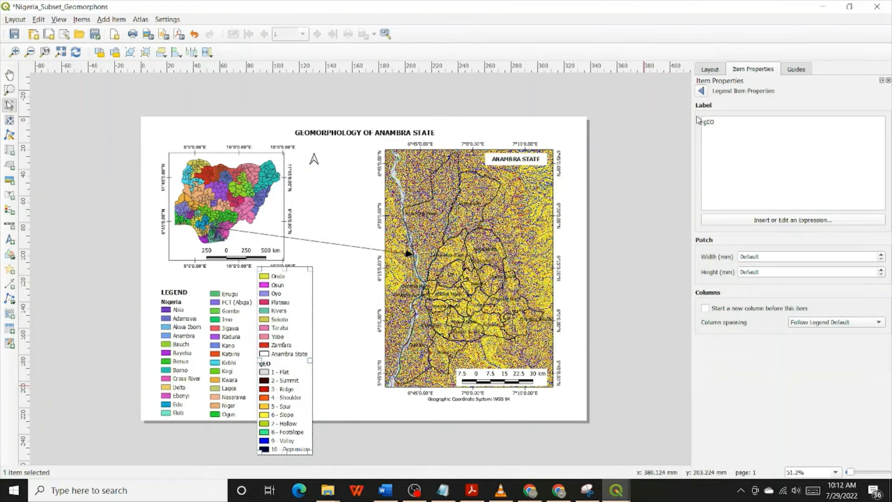
pyautogui.write('MORPHIC')
pyautogui.hotkey('ctrl', 'a')
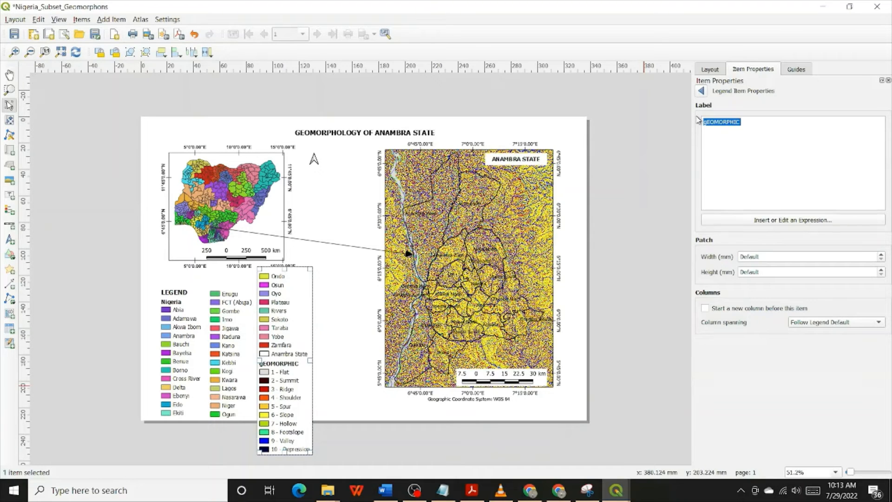
pyautogui.write('Geomorphic Units')
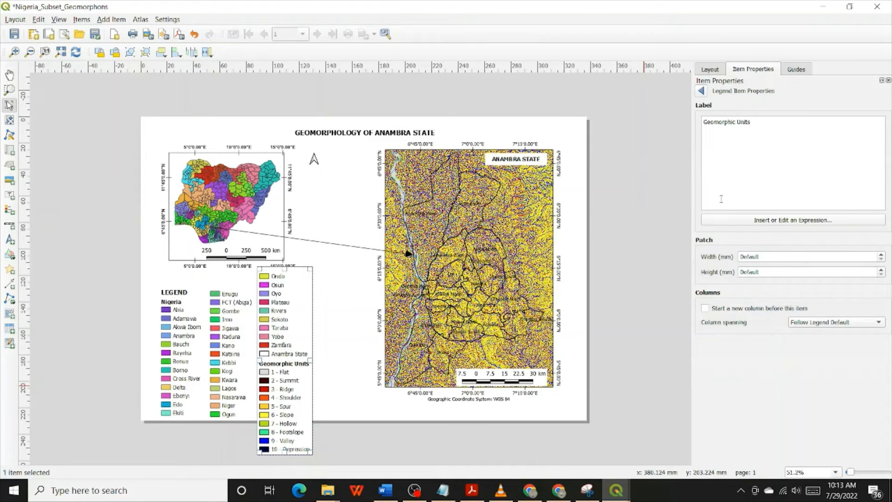
pyautogui.click(702, 91)
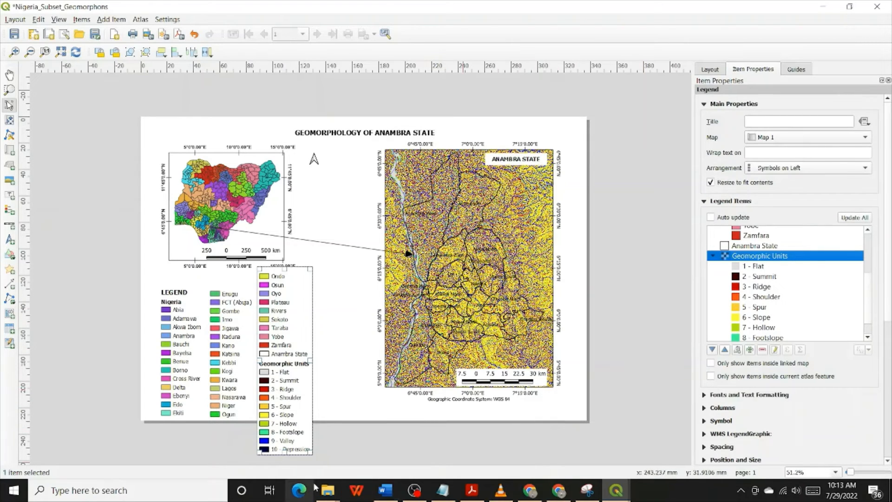
# Move the third legend column down so its first entry lines up with the Enugu column, and save the layout
pyautogui.moveTo(284, 315); pyautogui.dragTo(283, 332)
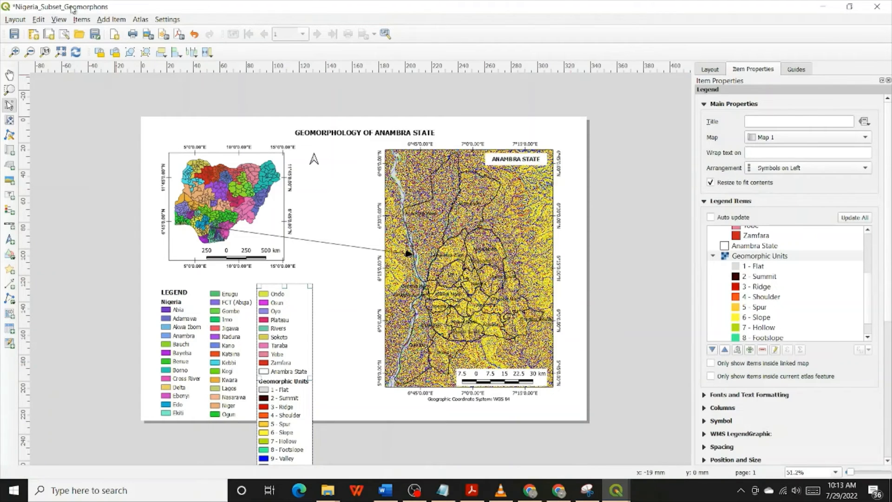
pyautogui.click(14, 33)
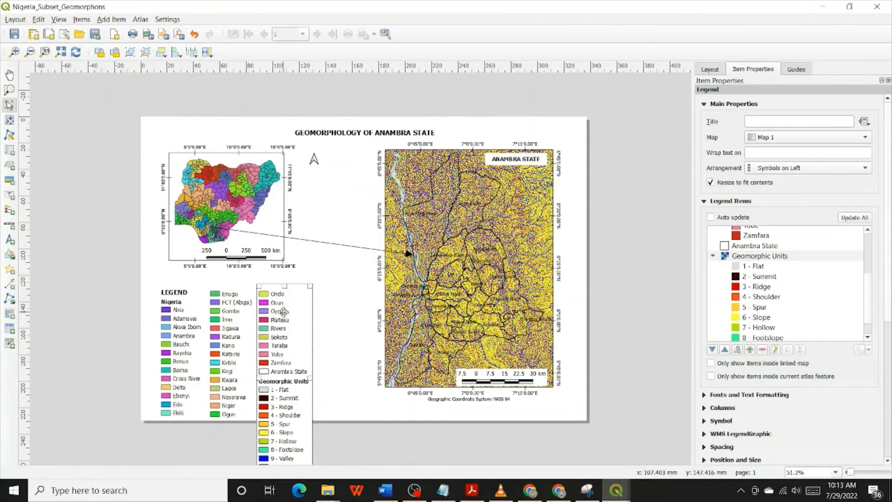
# Remove the classes from 5 - Spur through 10 - Depression from the third column's Geomorphic Units group
pyautogui.scroll(-1, 818, 293)
pyautogui.scroll(-2, 818, 292)
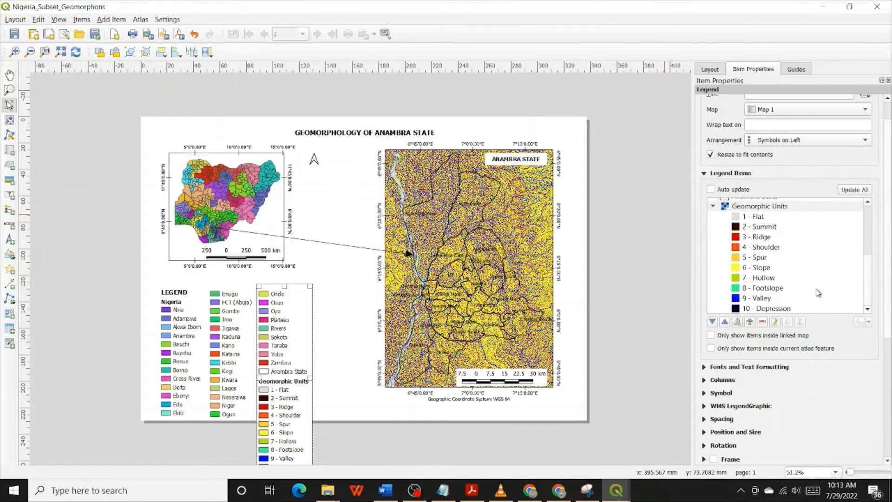
pyautogui.click(757, 233)
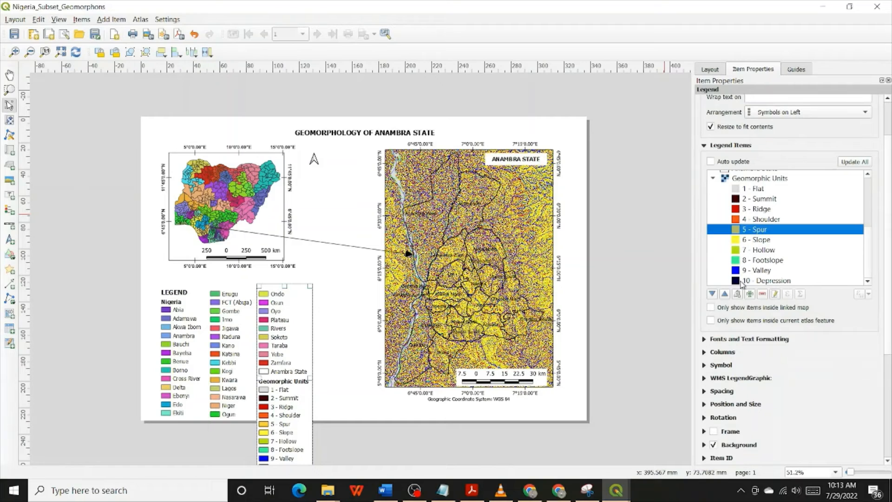
pyautogui.keyDown('shift'); pyautogui.click(768, 281); pyautogui.keyUp('shift')
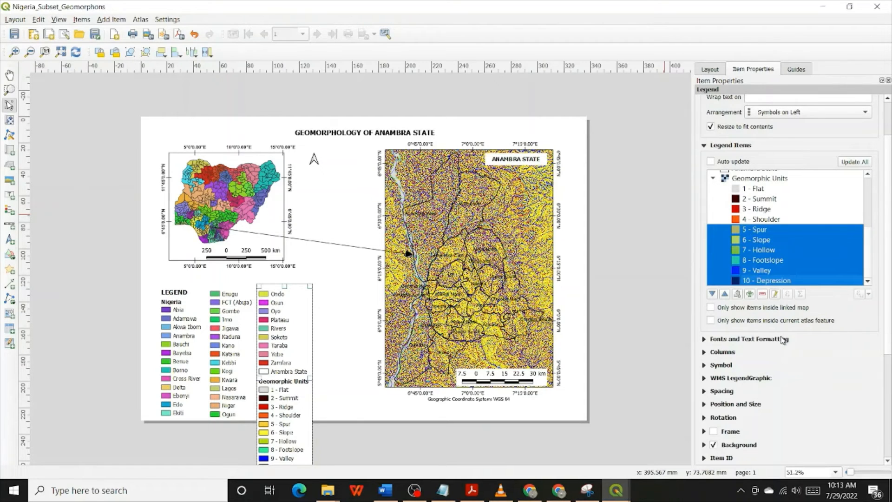
pyautogui.click(762, 294)
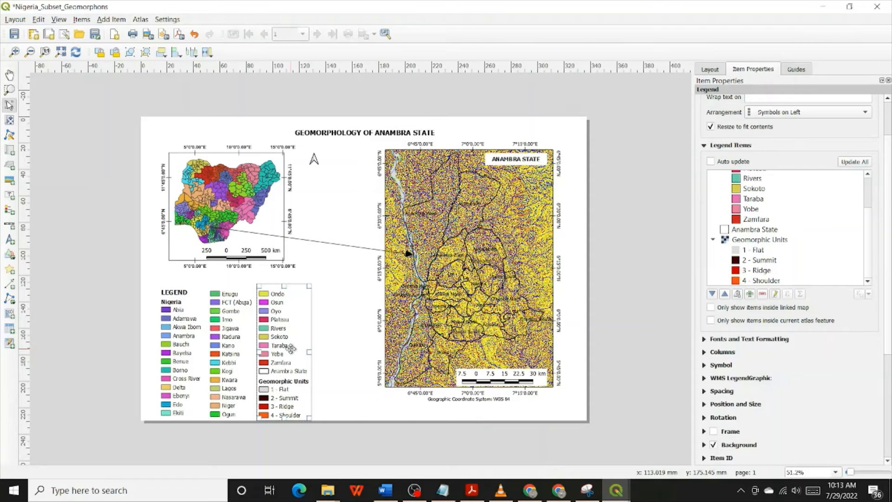
# Duplicate the third legend column and place the copy beside it as a fourth column, leaving a small gap between them
pyautogui.rightClick(290, 348)
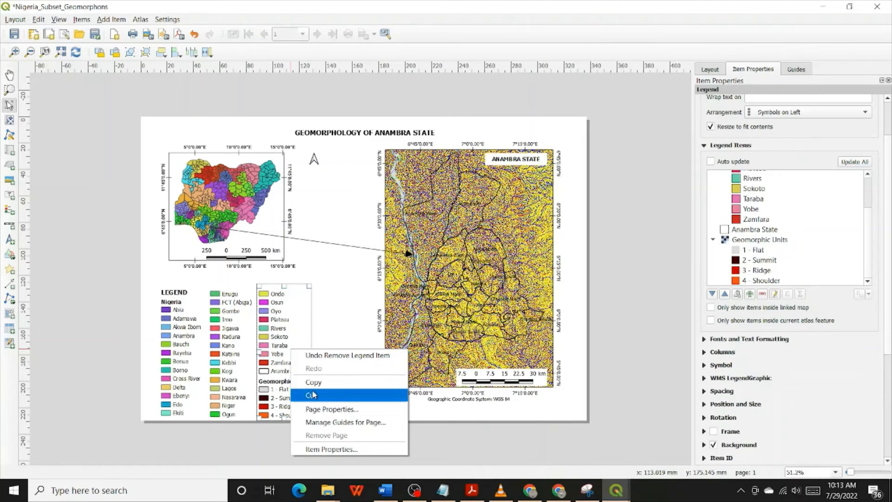
pyautogui.click(314, 382)
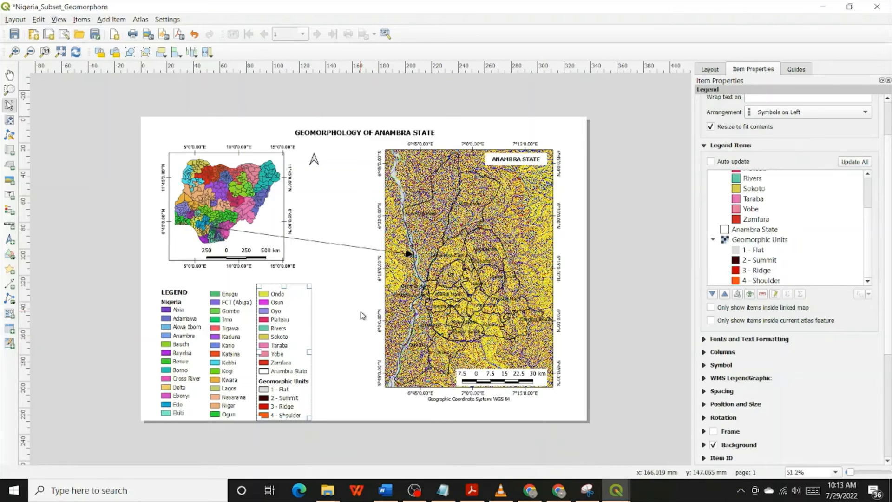
pyautogui.scroll(-1, 363, 319)
pyautogui.hotkey('ctrl', 'v')
pyautogui.moveTo(372, 327); pyautogui.dragTo(314, 304)
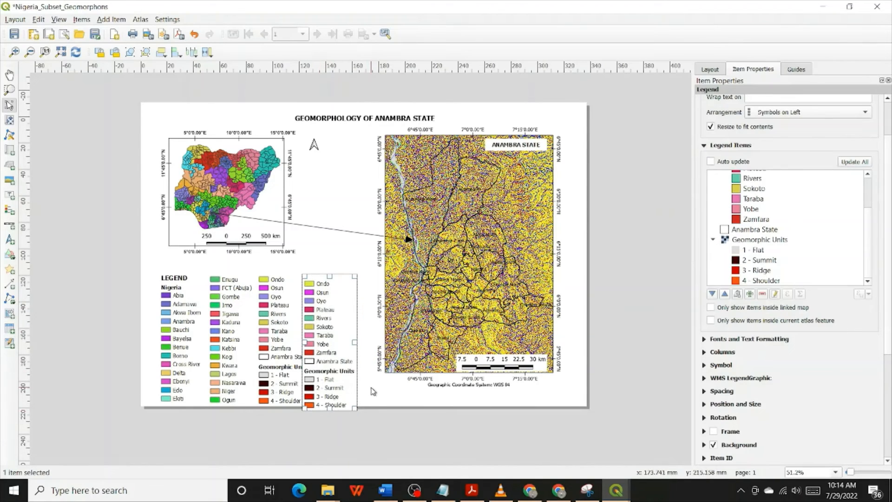
pyautogui.press('Right')
pyautogui.press('Right')
pyautogui.press('Right')
pyautogui.press('Right')
pyautogui.press('Right')
pyautogui.press('Right')
pyautogui.press('Right')
pyautogui.press('Right')
pyautogui.press('Right')
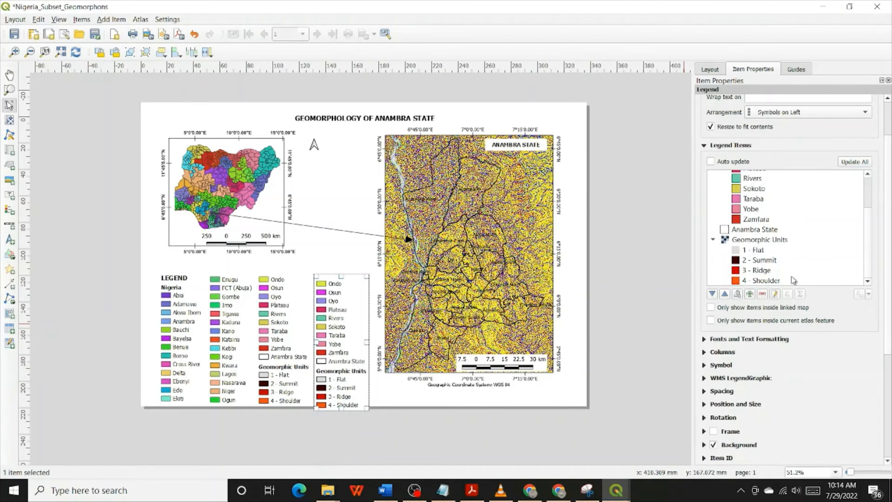
# Remove the Nigeria group with all its states from the fourth legend column
pyautogui.scroll(2, 766, 214)
pyautogui.scroll(2, 765, 215)
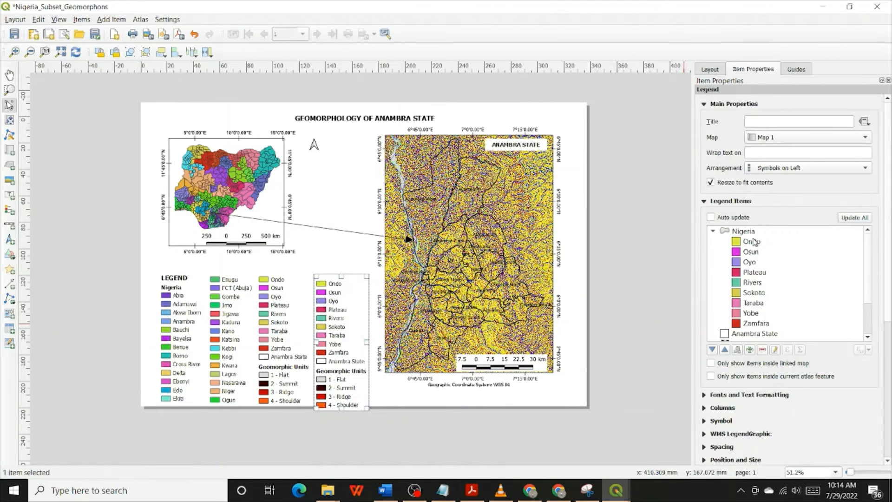
pyautogui.click(753, 232)
pyautogui.click(762, 349)
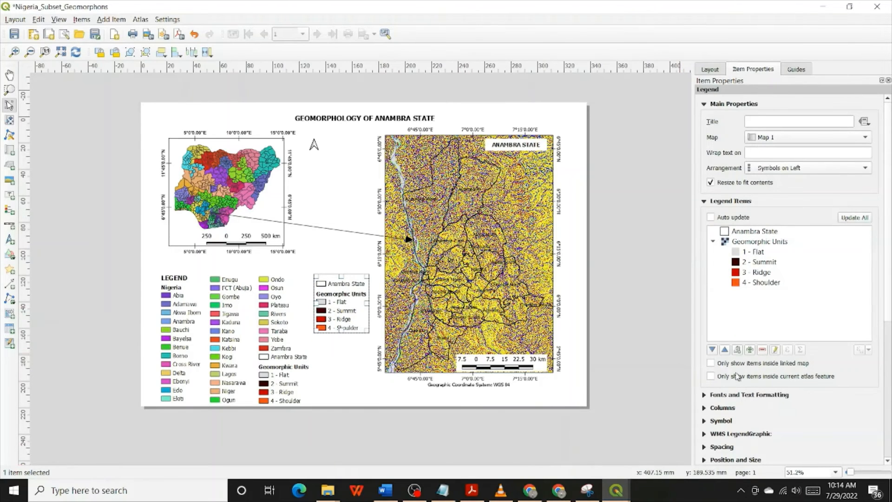
# Remove the Anambra State entry from the fourth legend column and hide its Geomorphic Units heading
pyautogui.click(760, 234)
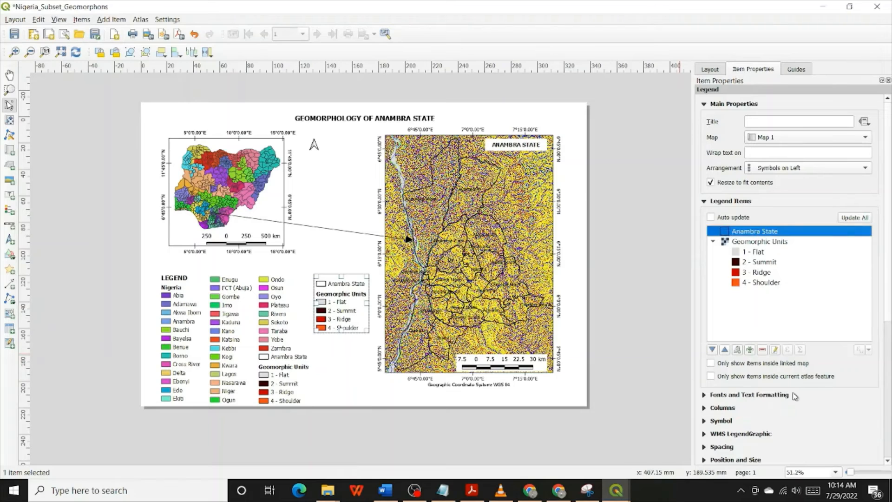
pyautogui.click(762, 351)
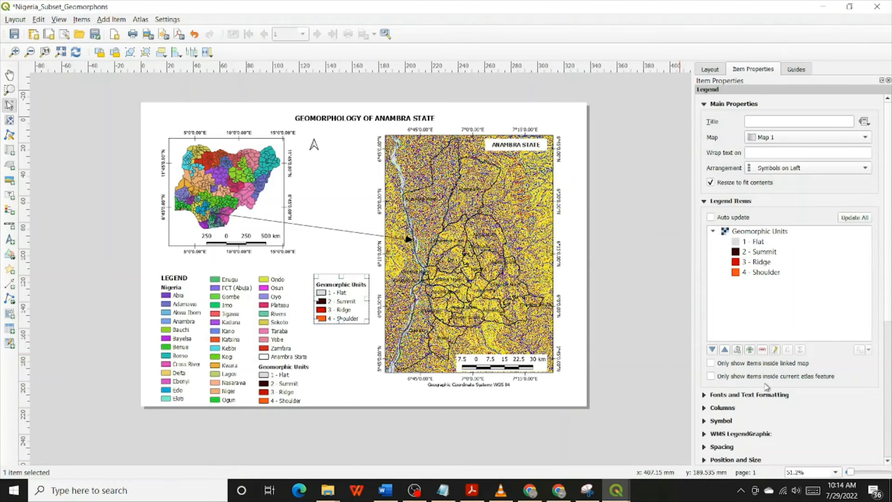
pyautogui.click(754, 234)
pyautogui.rightClick(753, 234)
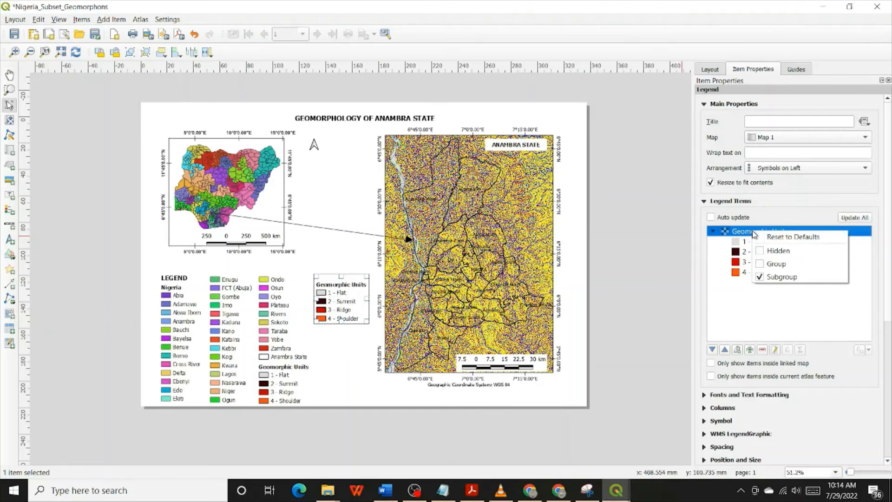
pyautogui.click(772, 251)
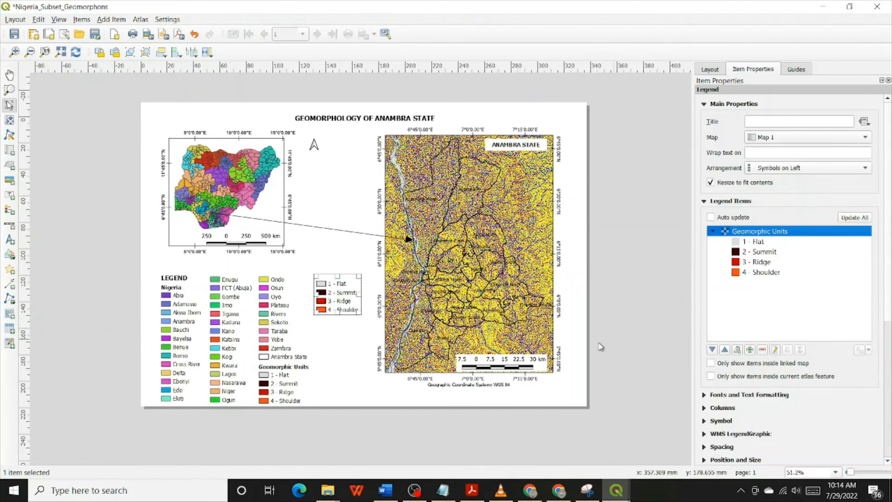
# Add the Anambra_BB_Geomorphons layer to the fourth legend column and save the layout
pyautogui.click(750, 352)
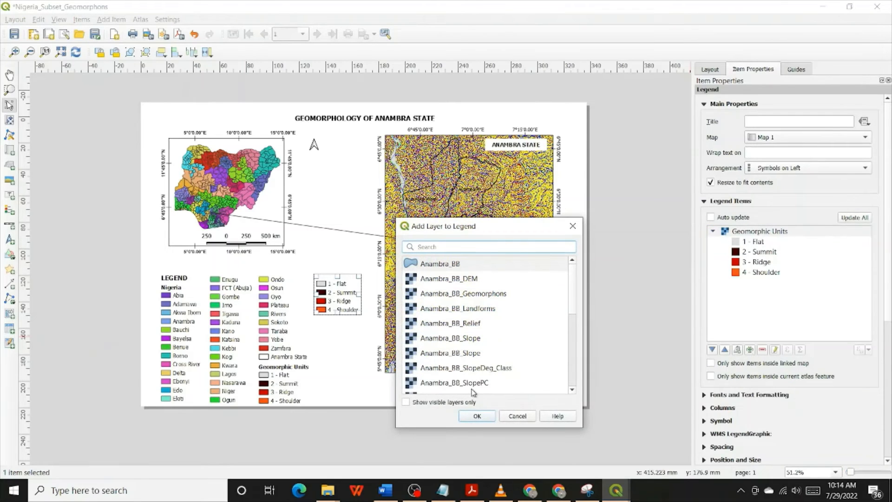
pyautogui.click(482, 297)
pyautogui.click(489, 416)
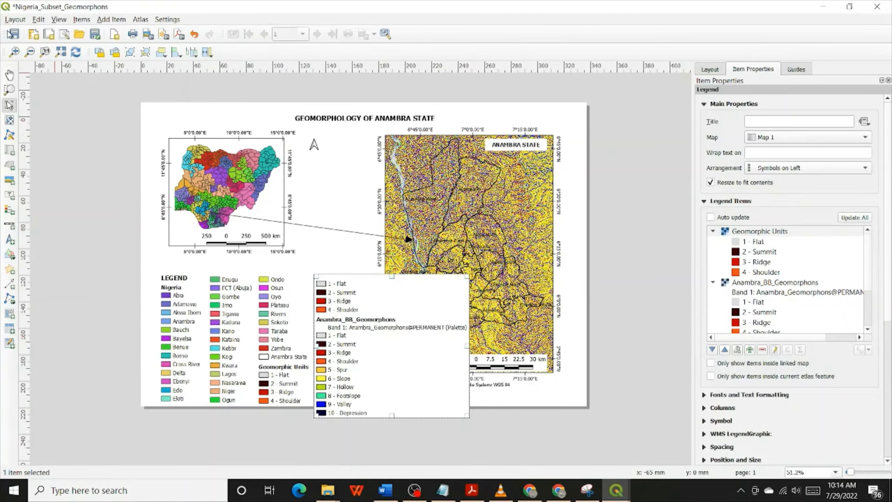
pyautogui.click(14, 34)
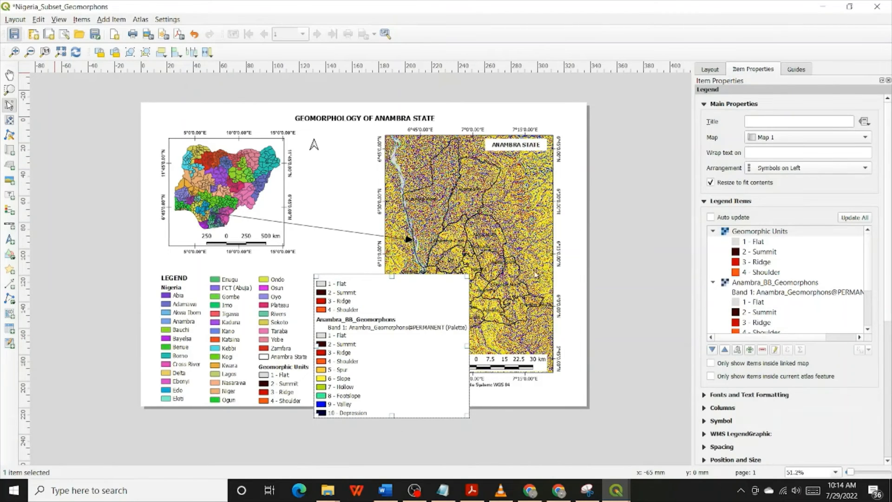
# Remove the old four-class Geomorphic Units group and the Band 1 label of Anambra_BB_Geomorphons from the fourth legend column
pyautogui.click(763, 233)
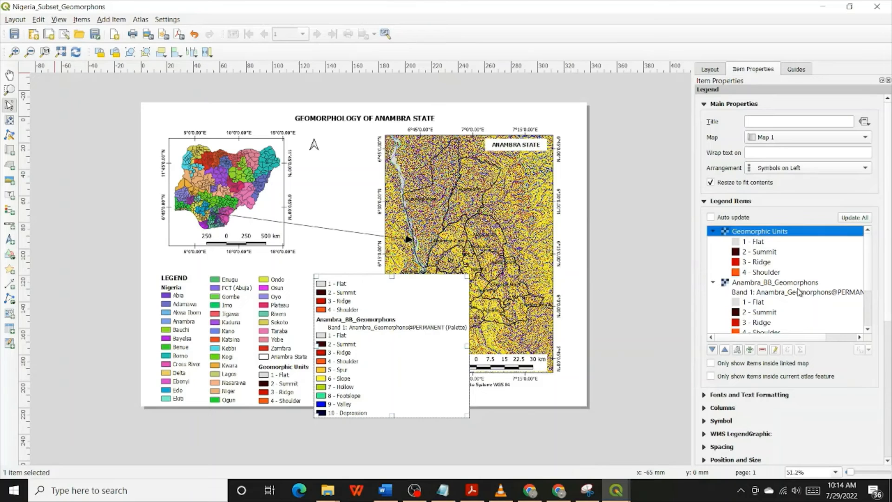
pyautogui.click(762, 350)
pyautogui.click(762, 243)
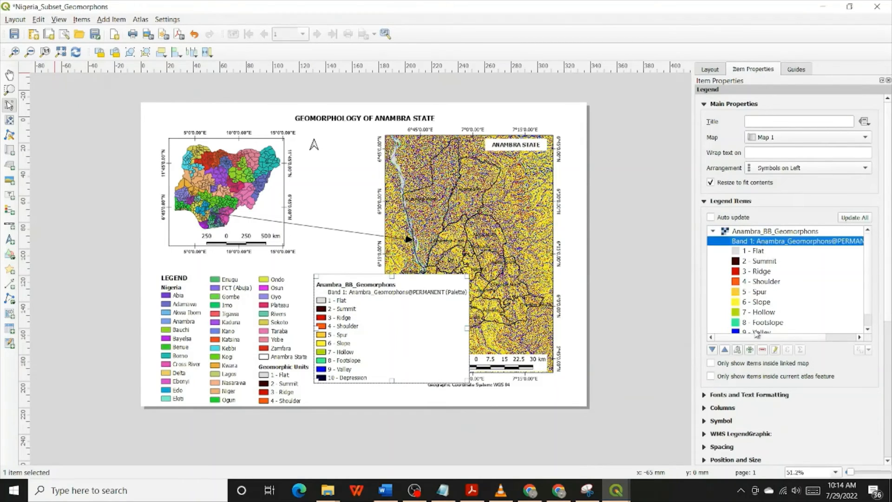
pyautogui.click(762, 349)
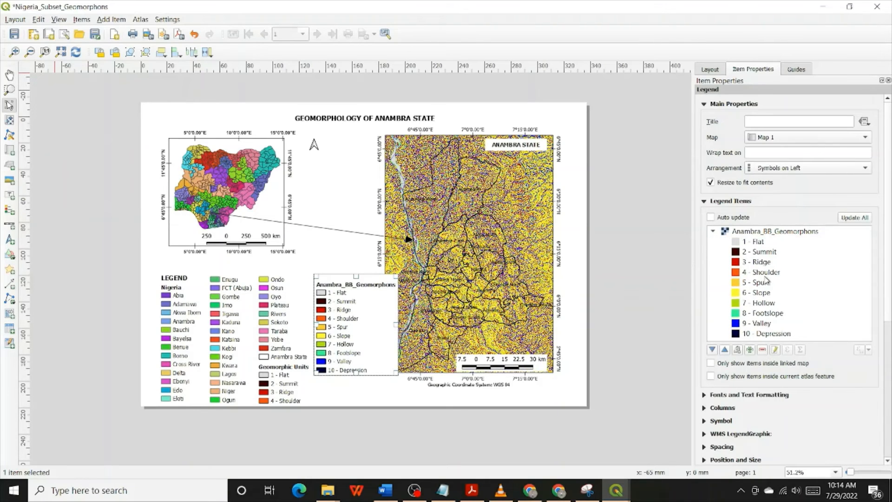
# Rename the Anambra_BB_Geomorphons legend group as Geomorphic Units and set its heading to hidden
pyautogui.doubleClick(766, 231)
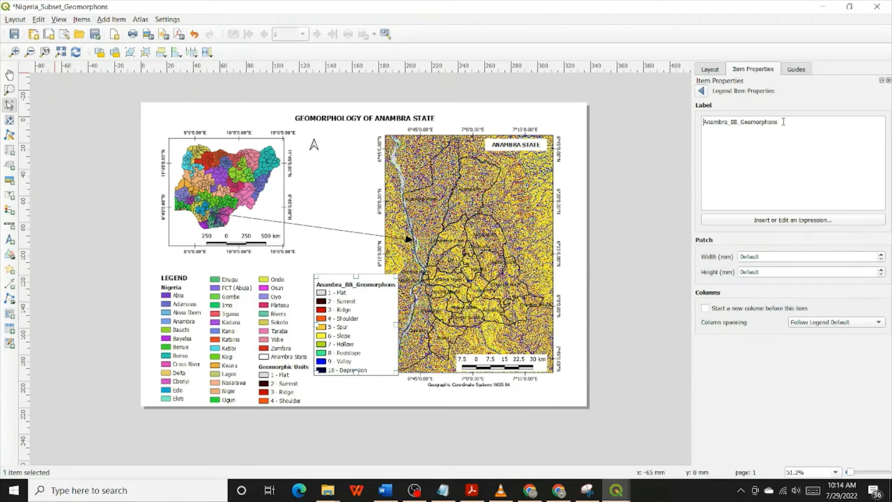
pyautogui.hotkey('ctrl', 'a')
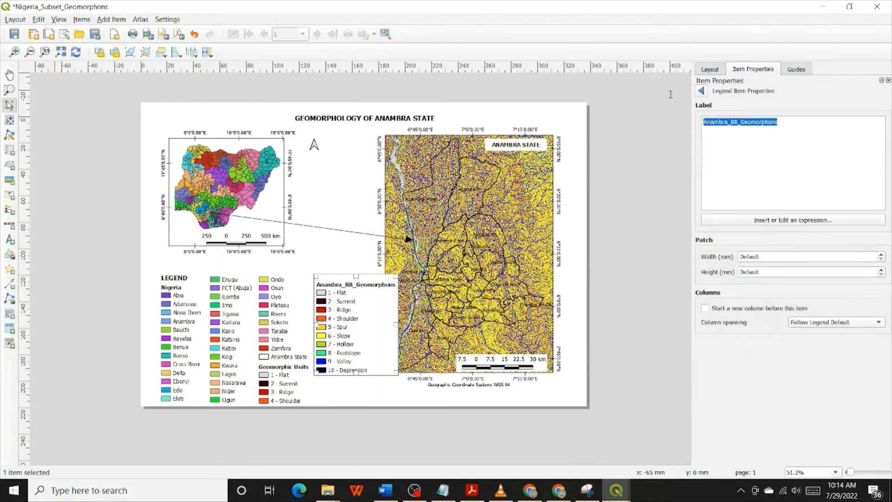
pyautogui.write('Geomorphic Units')
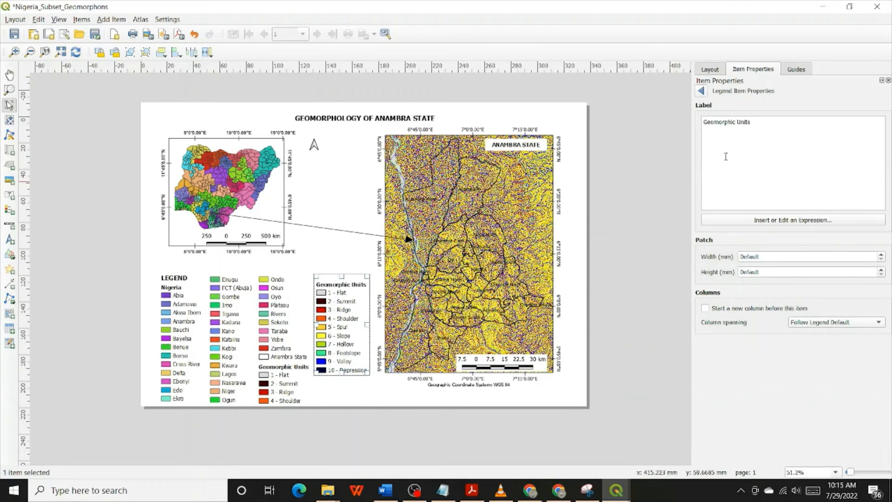
pyautogui.click(701, 91)
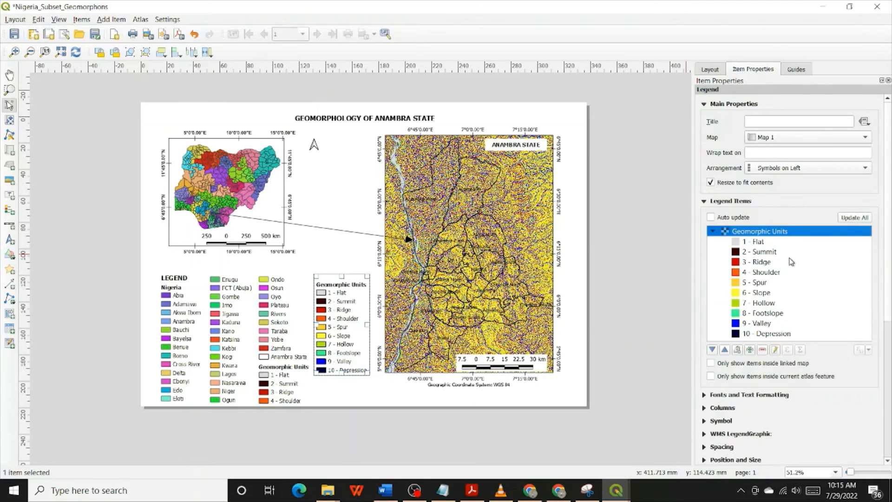
pyautogui.rightClick(750, 231)
pyautogui.click(789, 252)
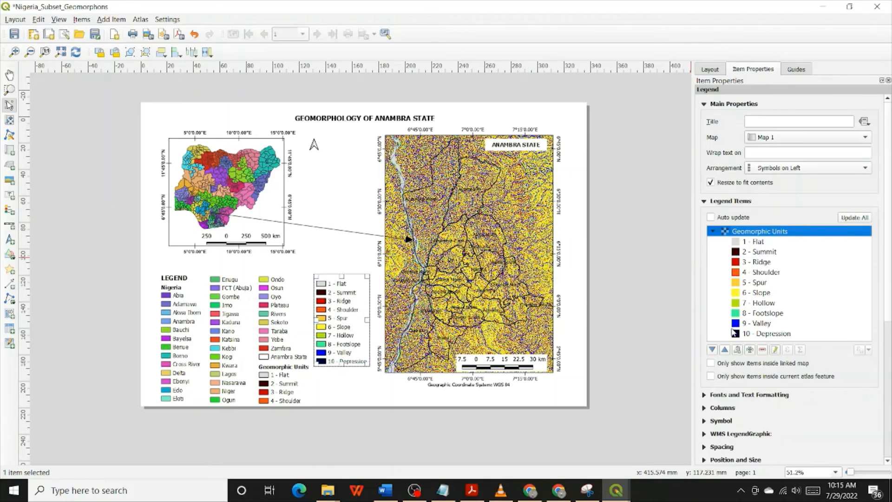
# Remove the classes from 1 - Flat through 4 - Shoulder from the fourth legend column
pyautogui.click(763, 243)
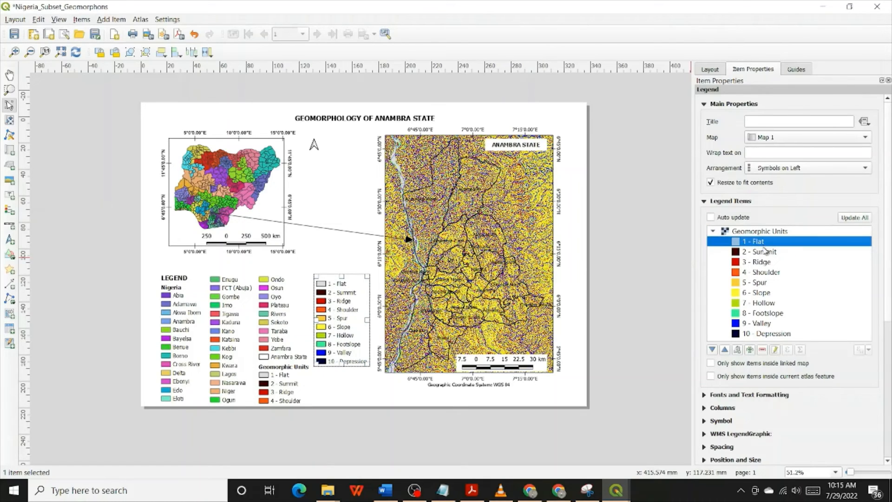
pyautogui.keyDown('shift'); pyautogui.click(762, 272); pyautogui.keyUp('shift')
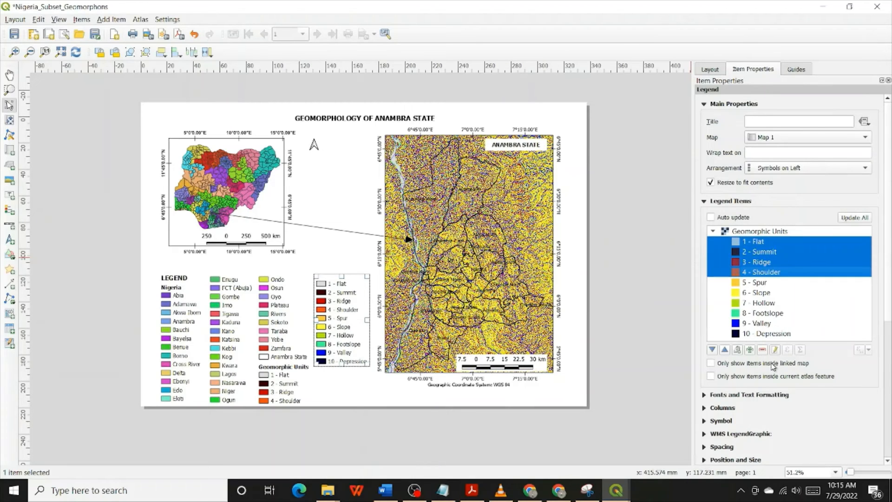
pyautogui.click(762, 350)
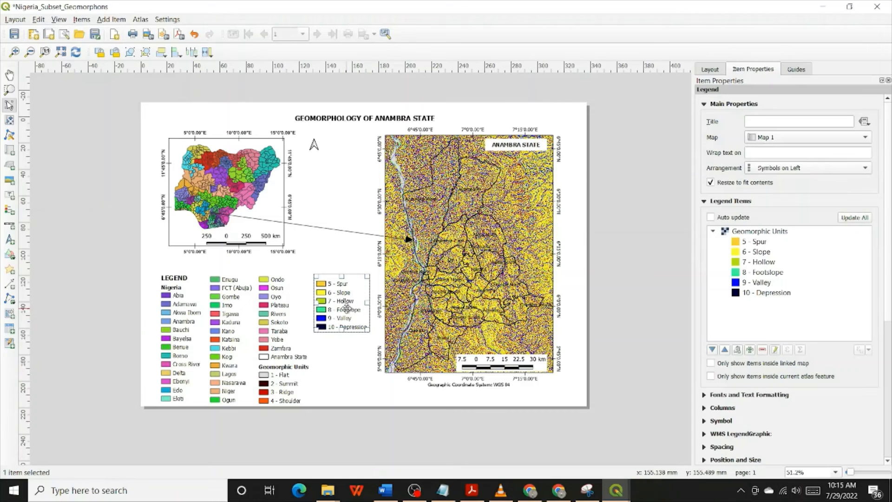
# Nudge the fourth legend column slightly closer to the third, save the layout and close it
pyautogui.moveTo(346, 307); pyautogui.dragTo(343, 308)
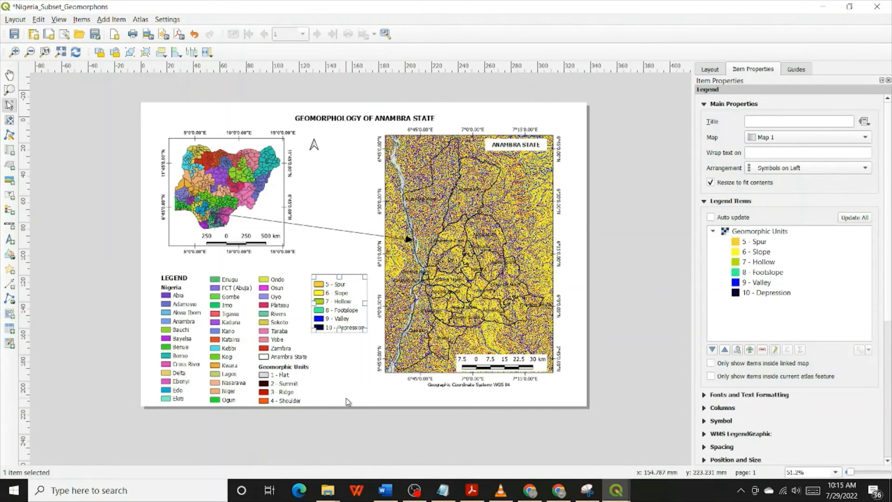
pyautogui.click(342, 382)
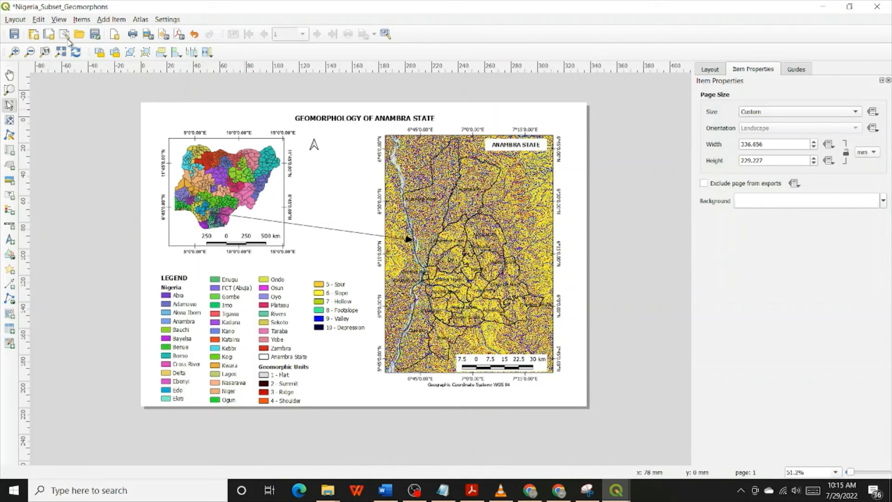
pyautogui.click(14, 36)
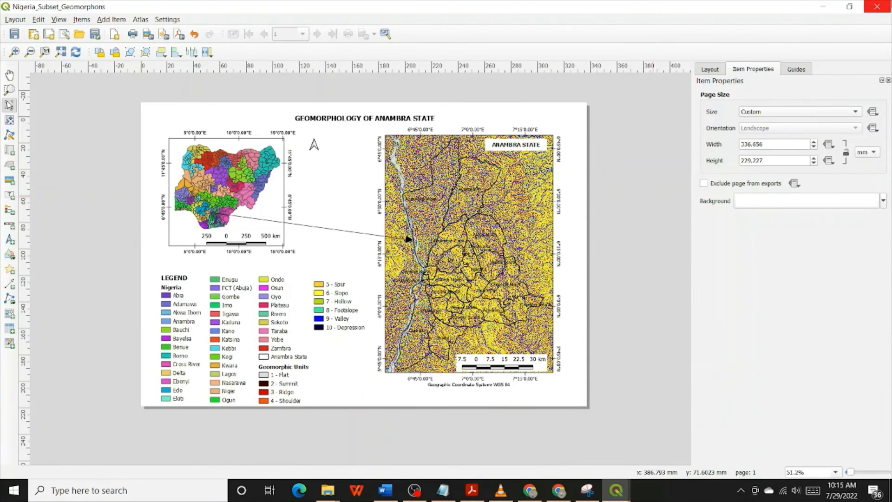
pyautogui.click(877, 7)
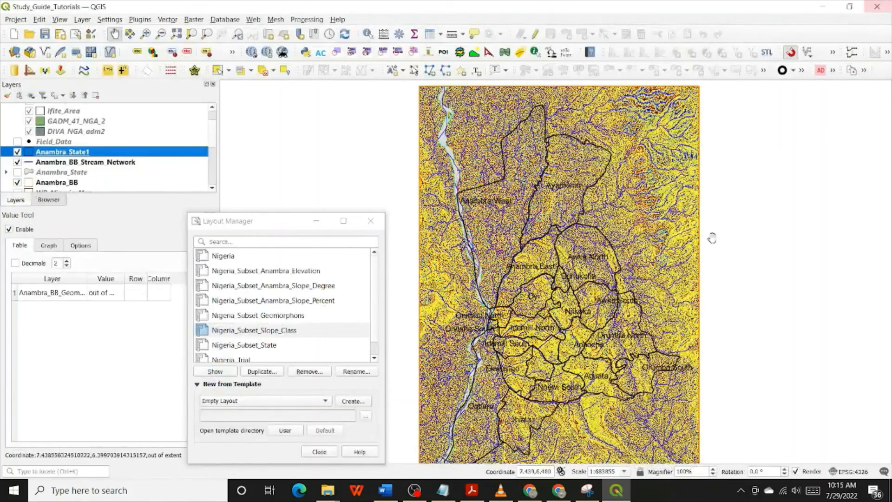
# Duplicate the Nigeria_Subset_Geomorphons layout under the name Nigeria_Subset_Landforms
pyautogui.click(282, 317)
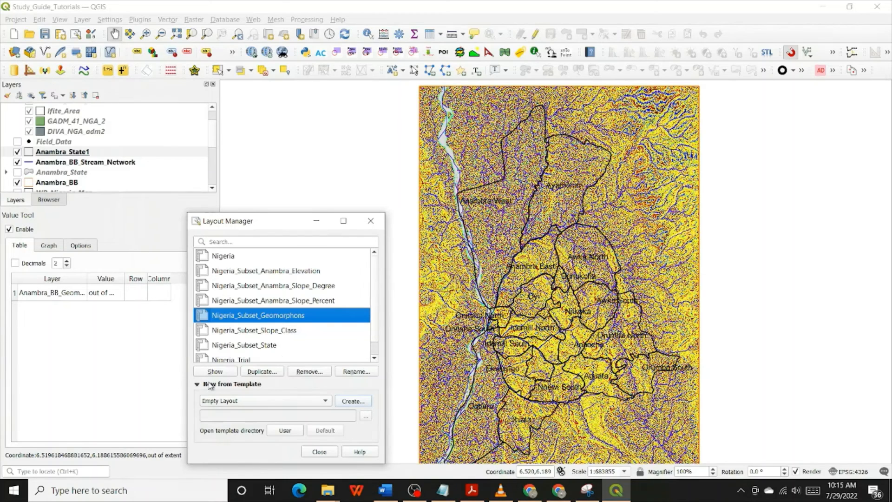
pyautogui.click(261, 371)
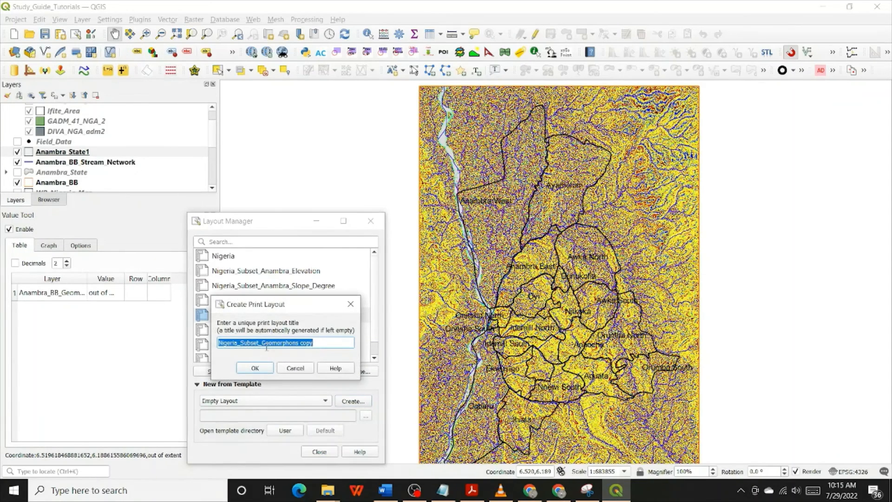
pyautogui.moveTo(261, 344); pyautogui.dragTo(392, 368)
pyautogui.write('Landform')
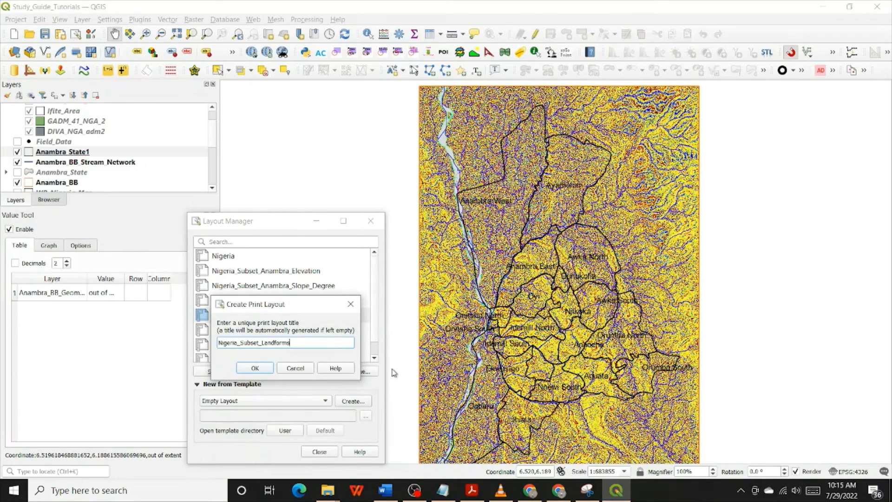
pyautogui.click(254, 367)
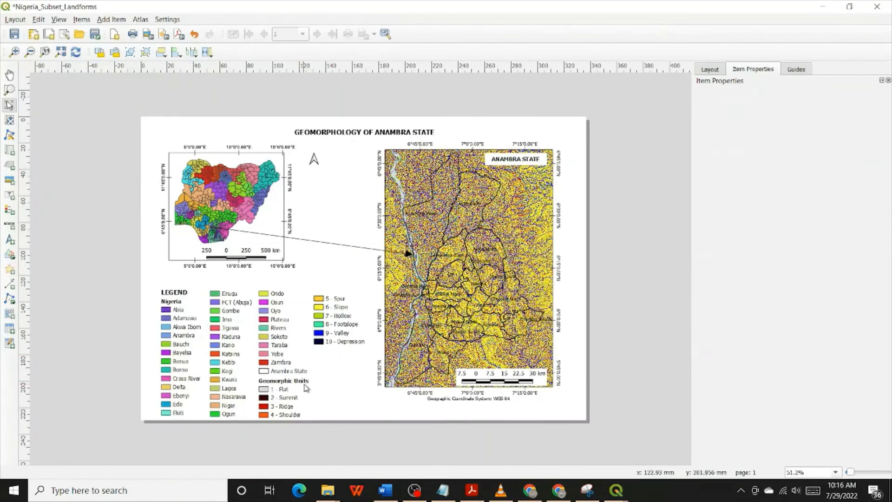
# Change the map title to LANDFORMS OF ANAMBRA STATE
pyautogui.click(471, 280)
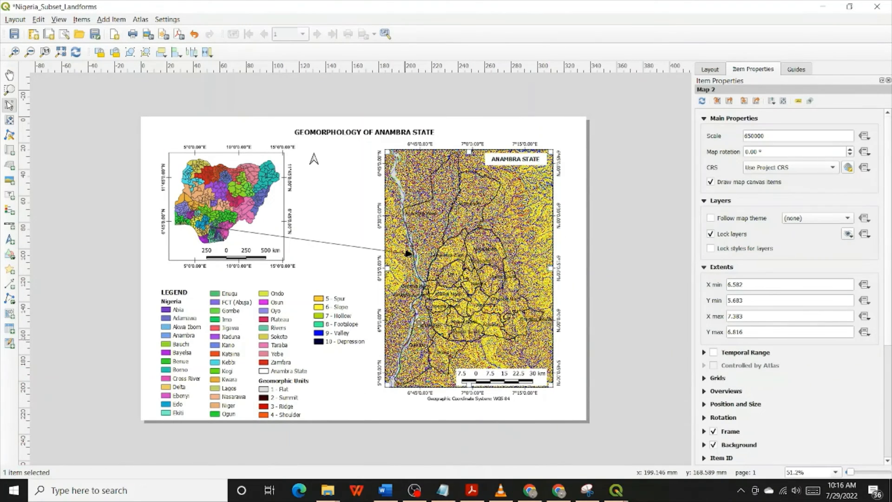
pyautogui.click(379, 132)
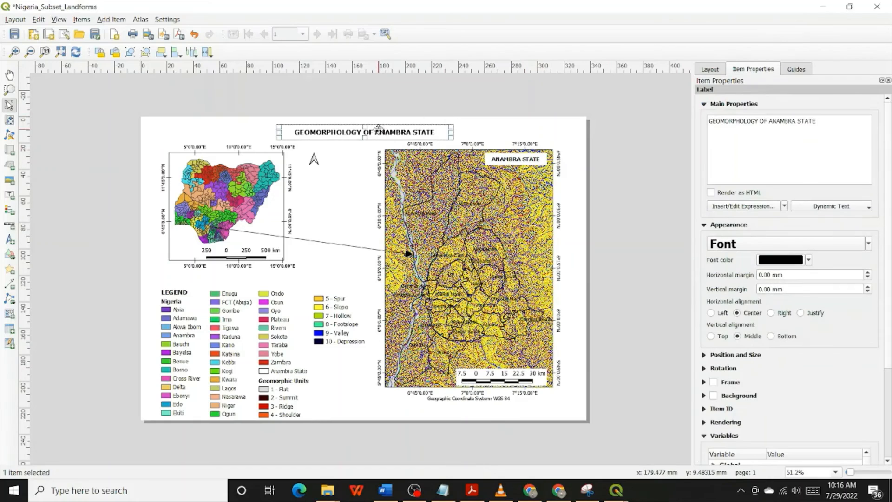
pyautogui.doubleClick(743, 121)
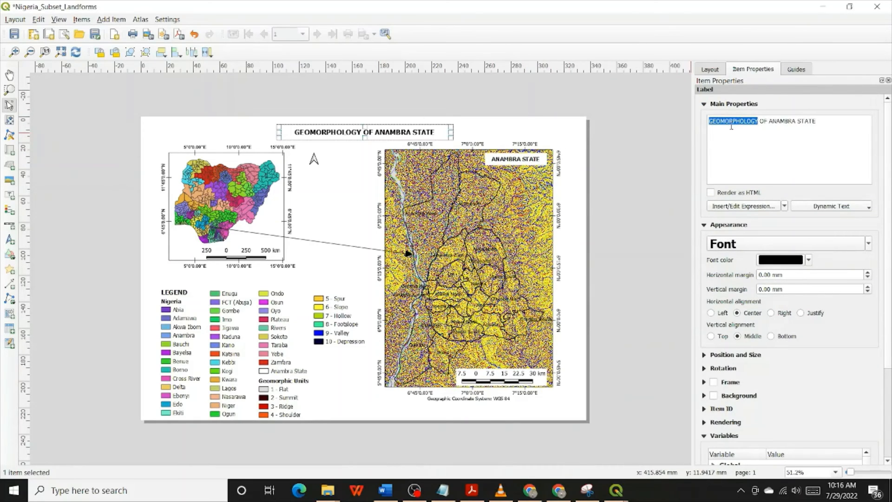
pyautogui.write('LANDFORMS')
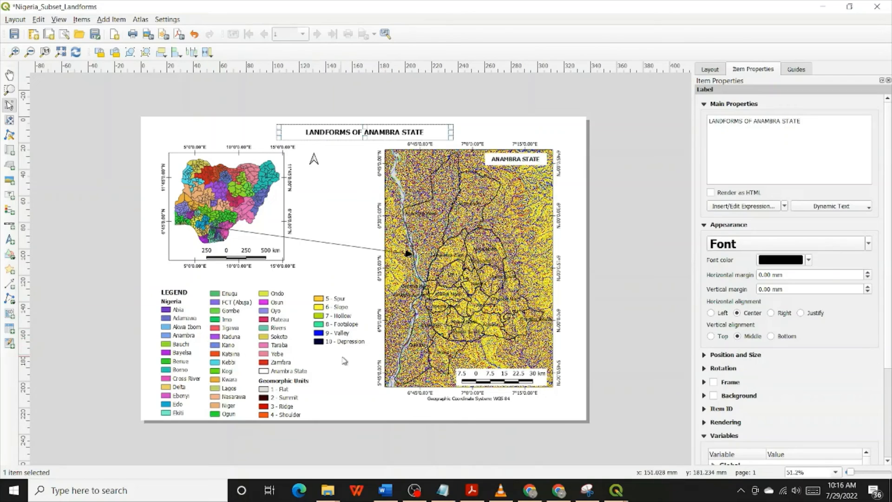
# Select the Anambra State map item, switch to the main QGIS window and hide the Anambra_BB_Geomorphons layer
pyautogui.click(490, 254)
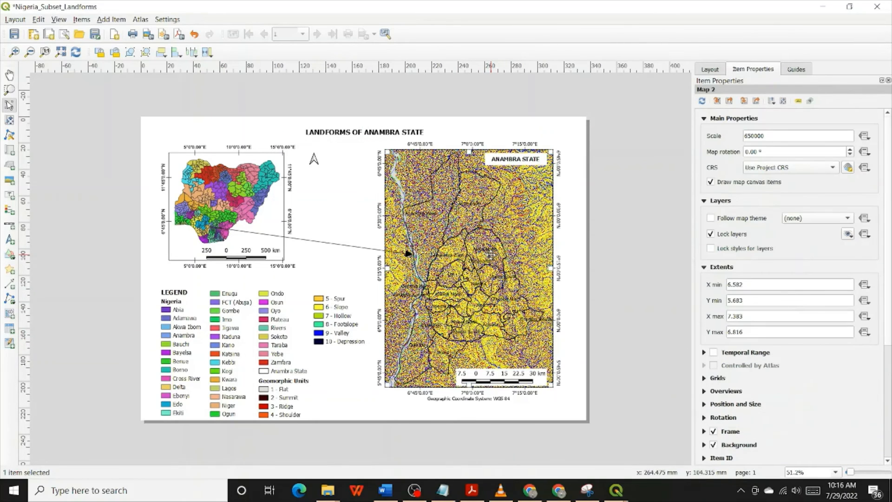
pyautogui.click(821, 6)
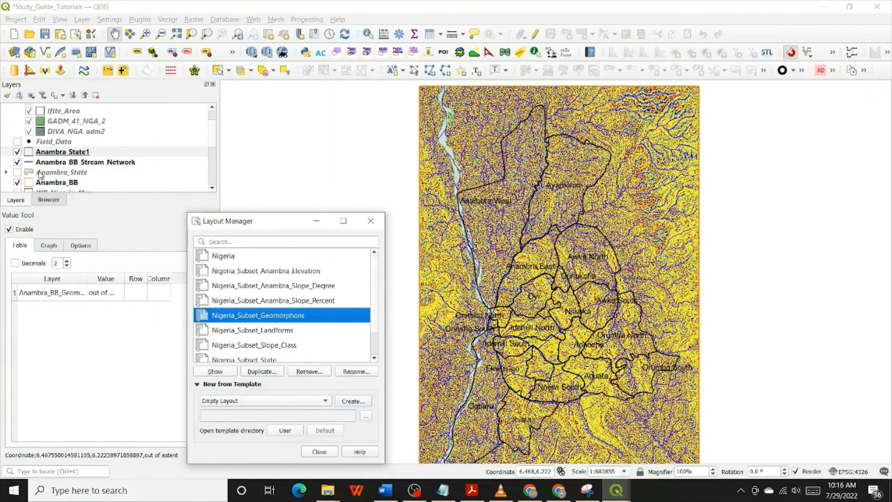
pyautogui.click(73, 150)
pyautogui.scroll(-5, 73, 150)
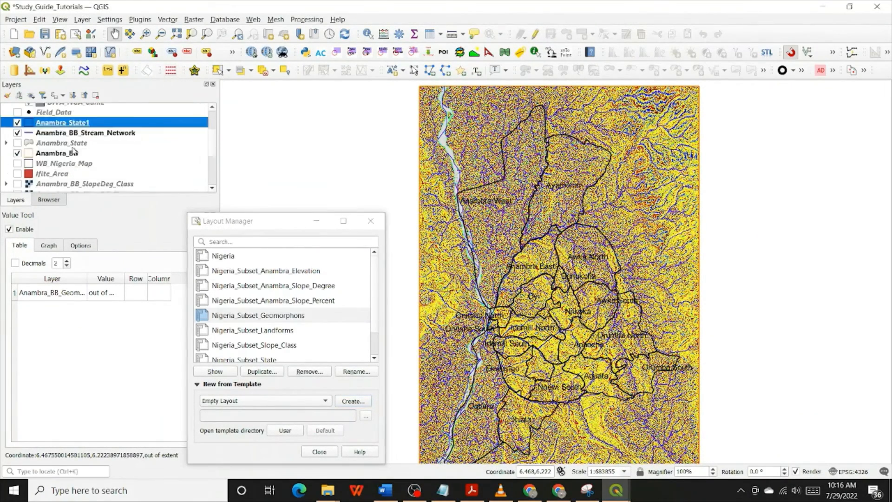
pyautogui.scroll(1, 73, 150)
pyautogui.scroll(-1, 73, 151)
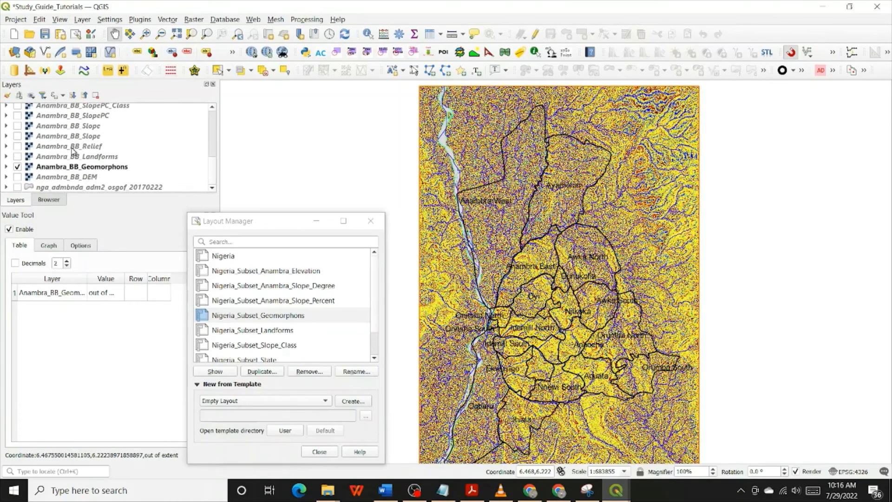
pyautogui.click(18, 166)
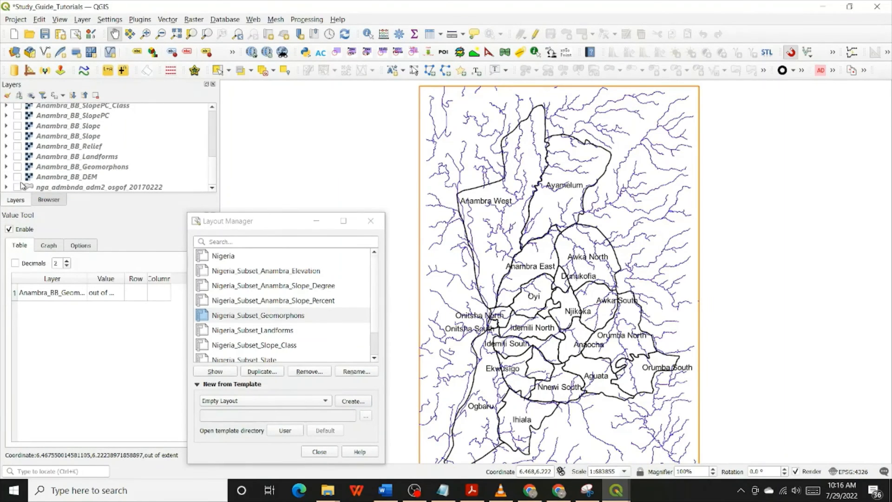
# Show the Anambra_BB_Landforms layer and update the Anambra State map in the Nigeria_Subset_Landforms layout by unlocking and relocking its layers
pyautogui.click(17, 156)
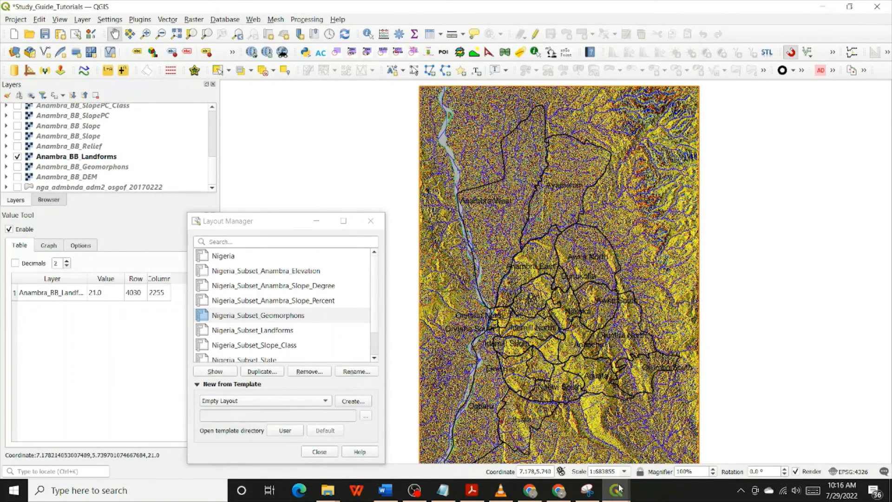
pyautogui.moveTo(615, 490)
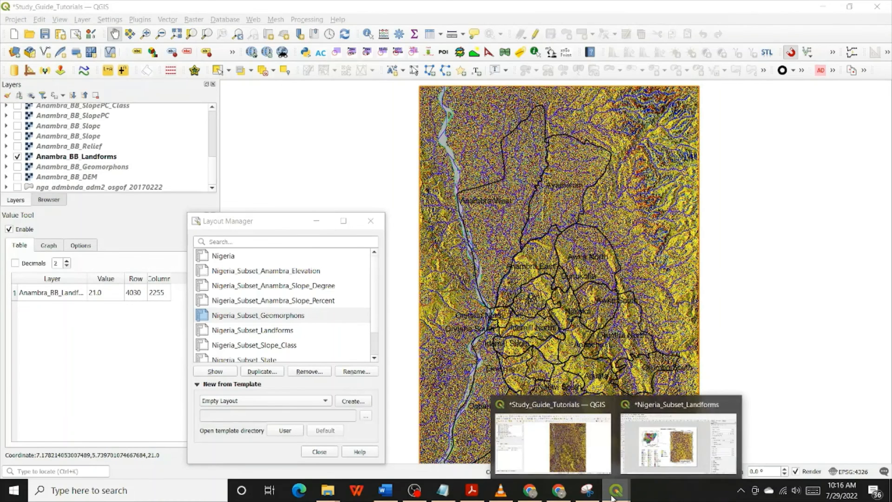
pyautogui.click(678, 444)
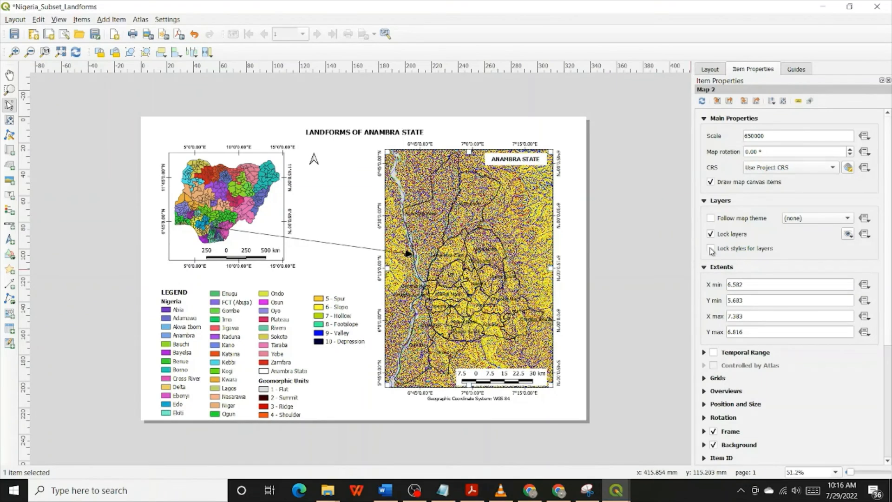
pyautogui.click(729, 235)
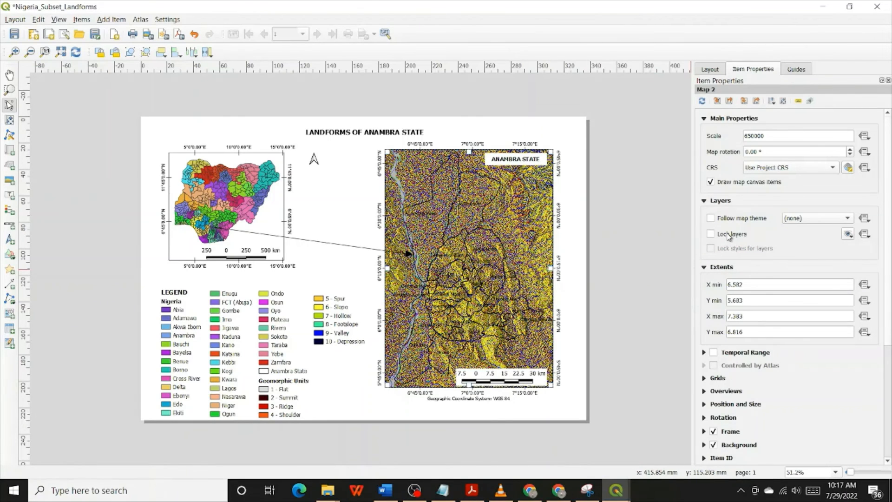
pyautogui.click(729, 235)
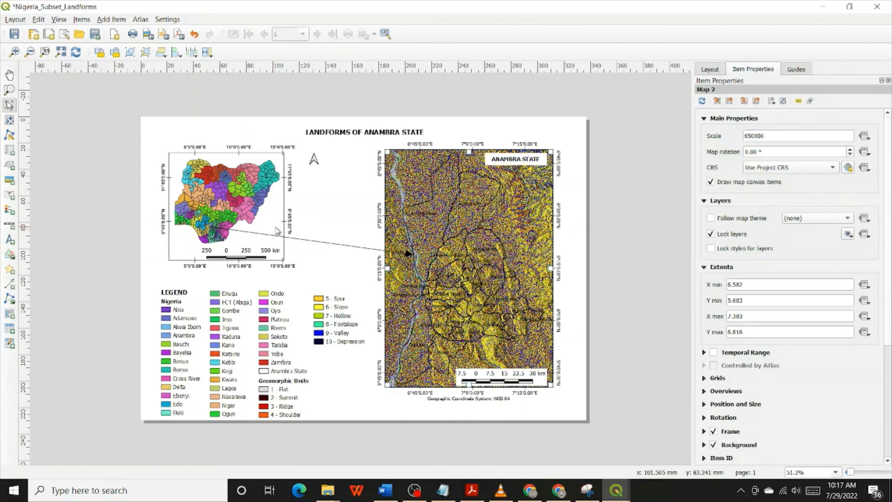
# Save the Nigeria_Subset_Landforms layout and close it
pyautogui.click(15, 35)
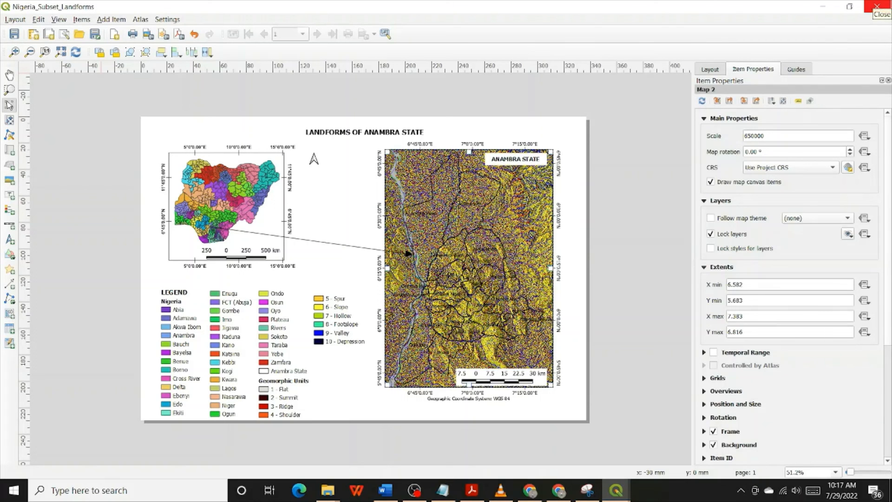
pyautogui.click(877, 6)
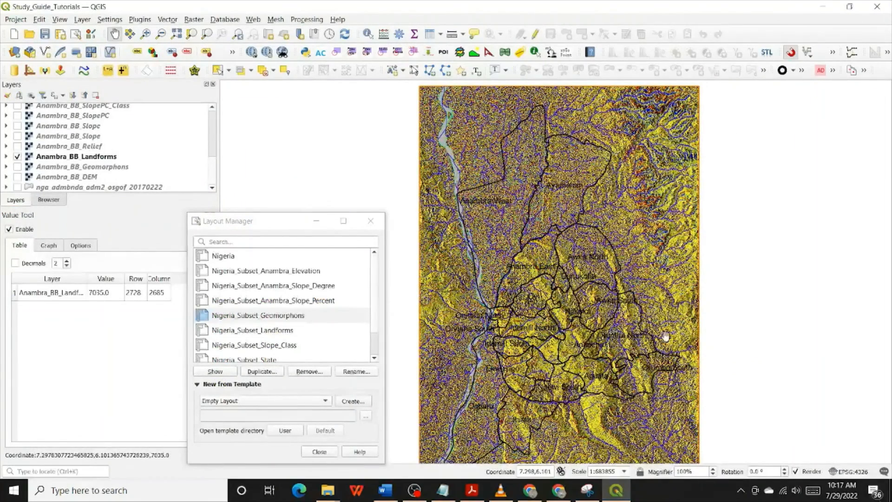
pyautogui.moveTo(587, 497)
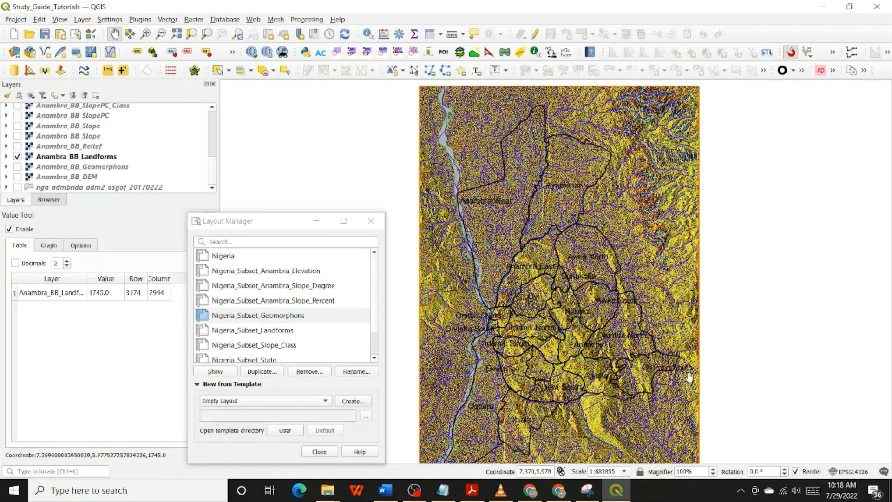
pyautogui.click(411, 496)
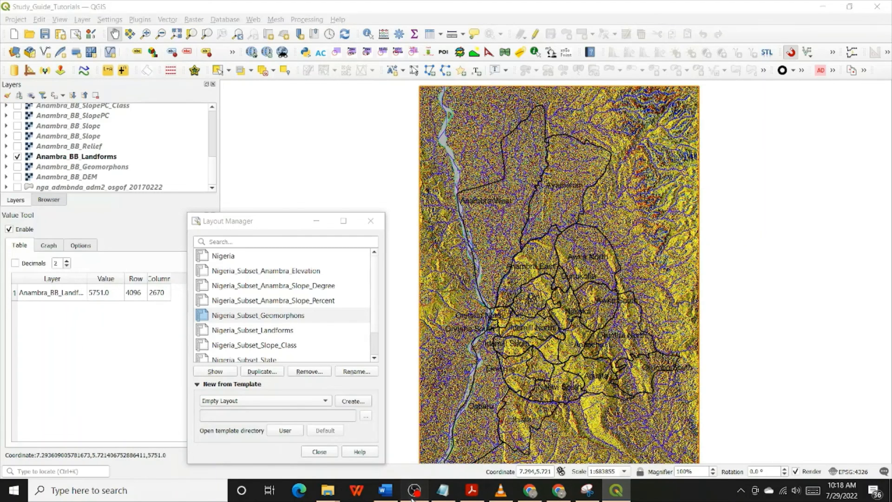